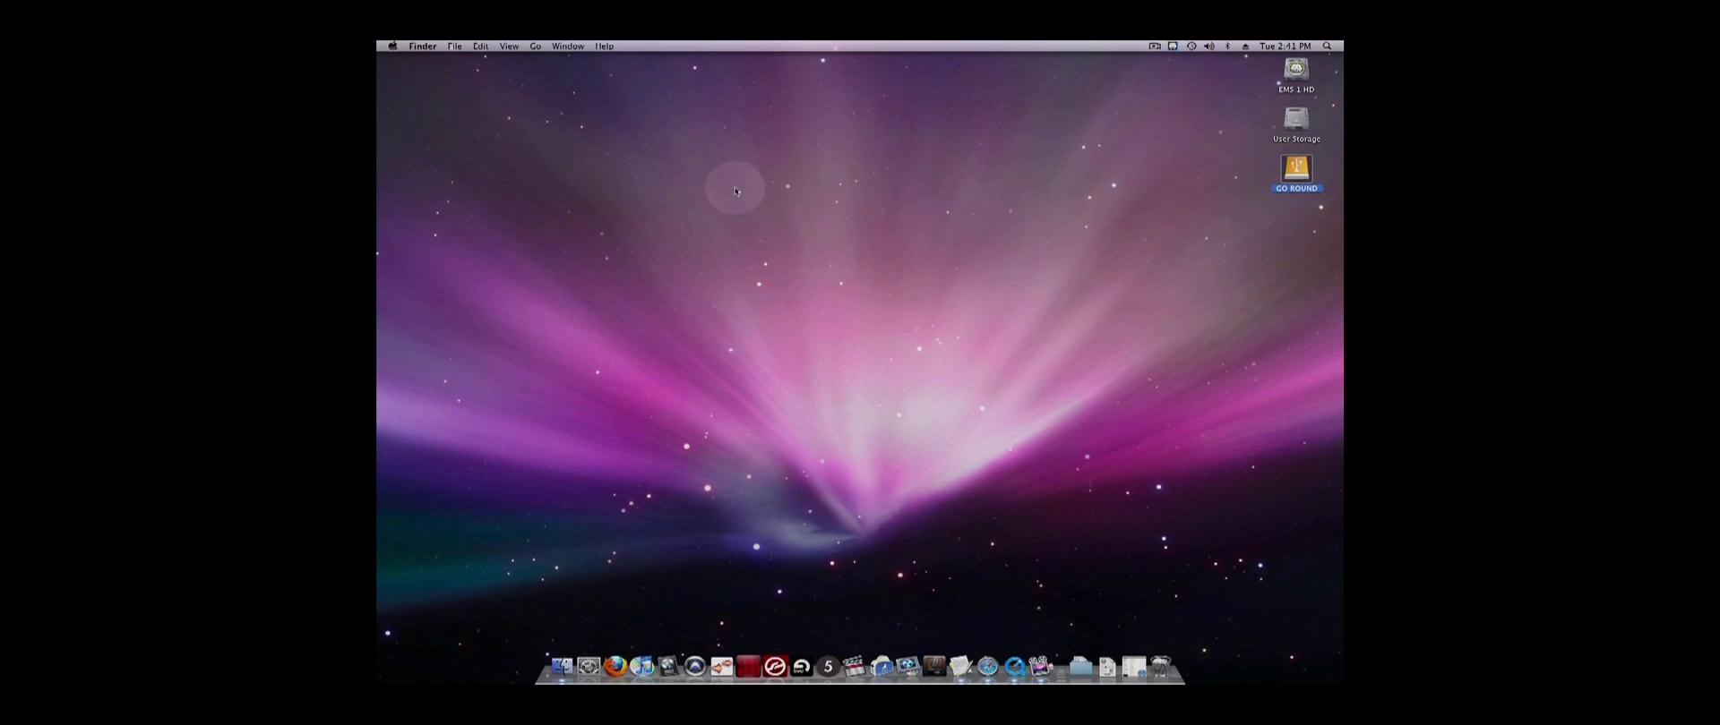
- Launch Pro Tools HD and create a blank BWF (.WAV), 88.2 kHz, 24-bit session
click(855, 397)
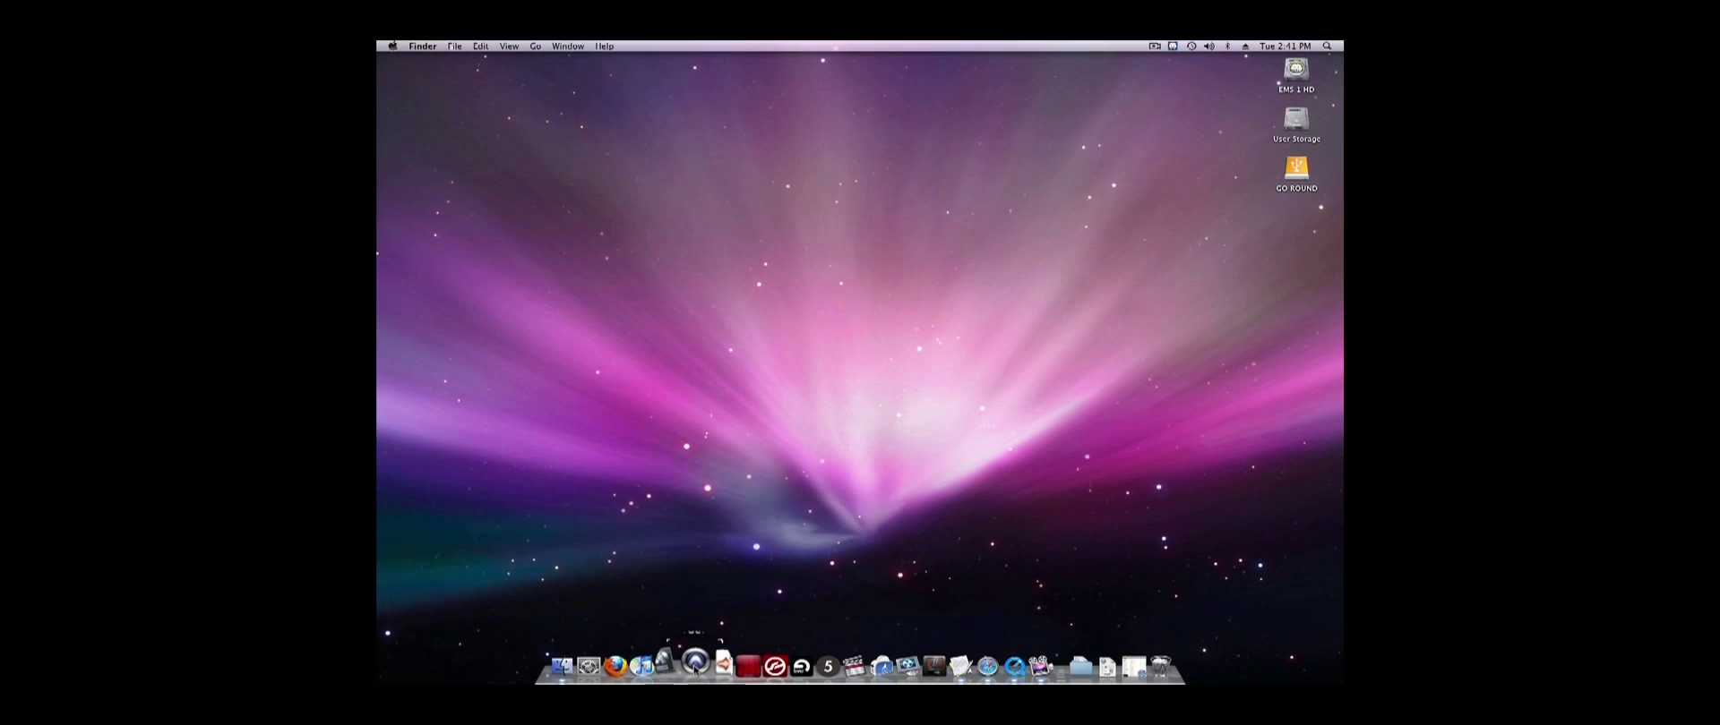
click(695, 663)
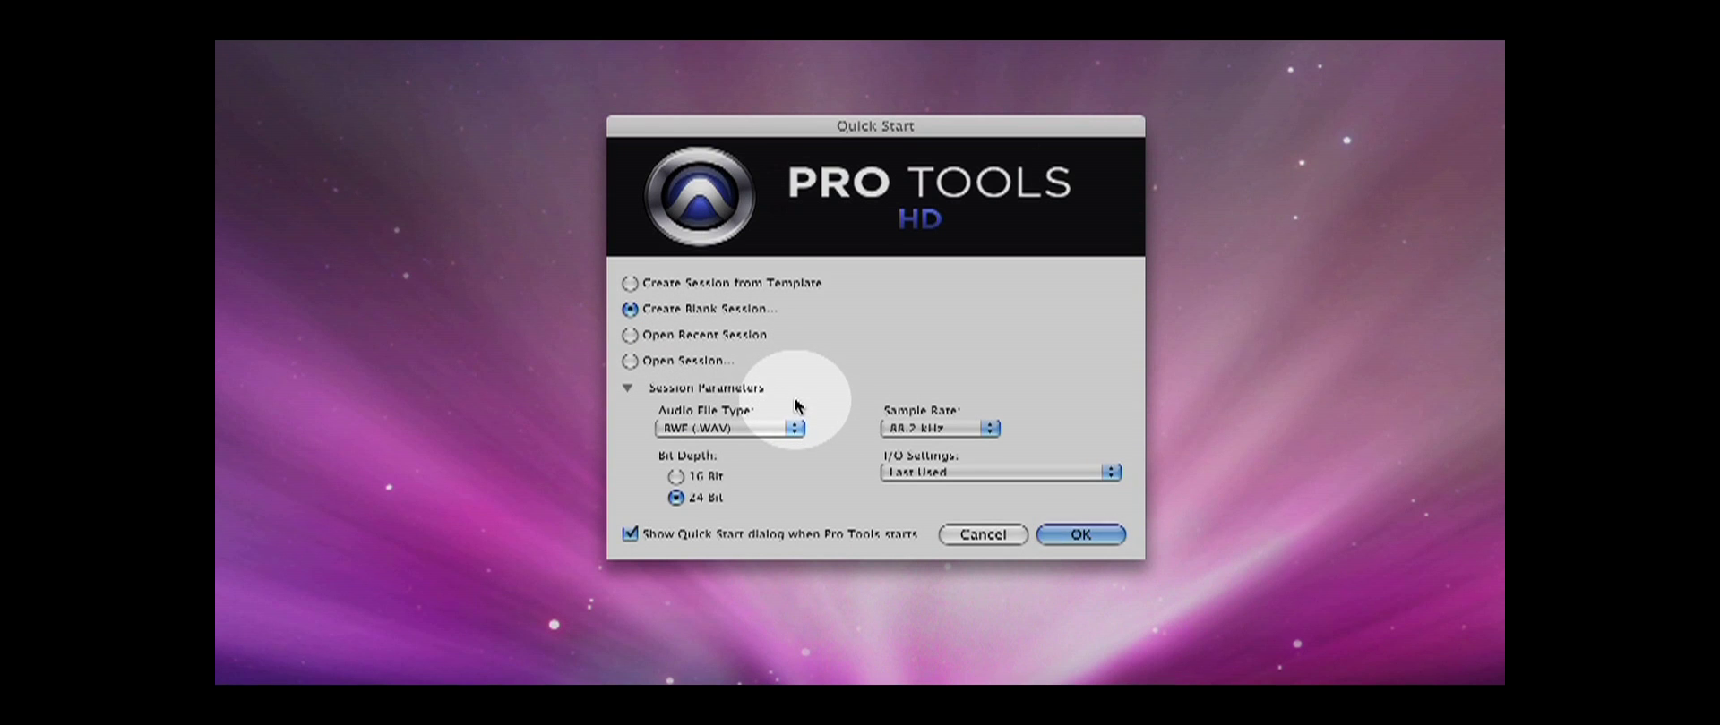
click(791, 428)
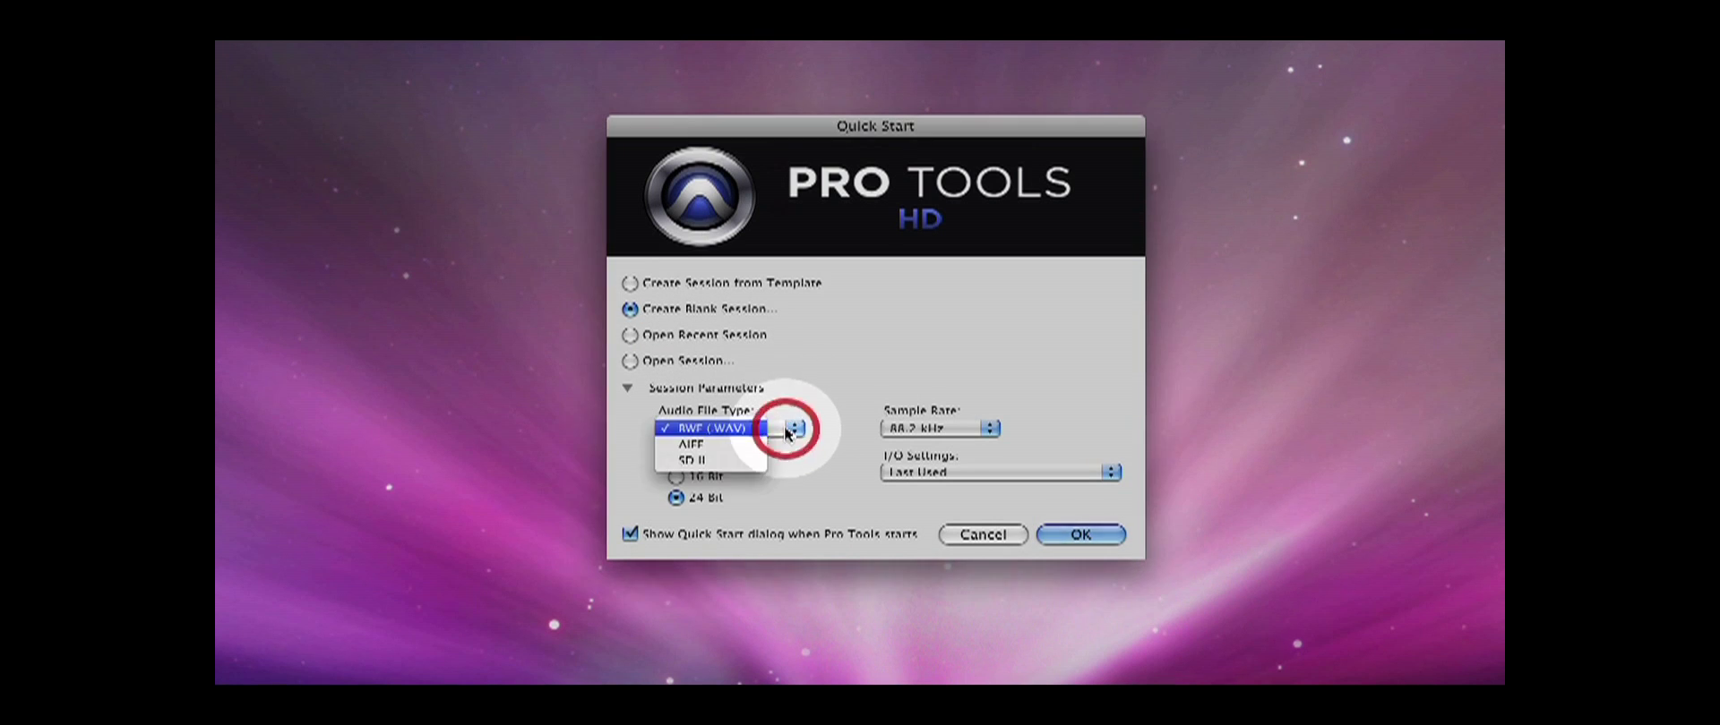
click(792, 427)
click(961, 428)
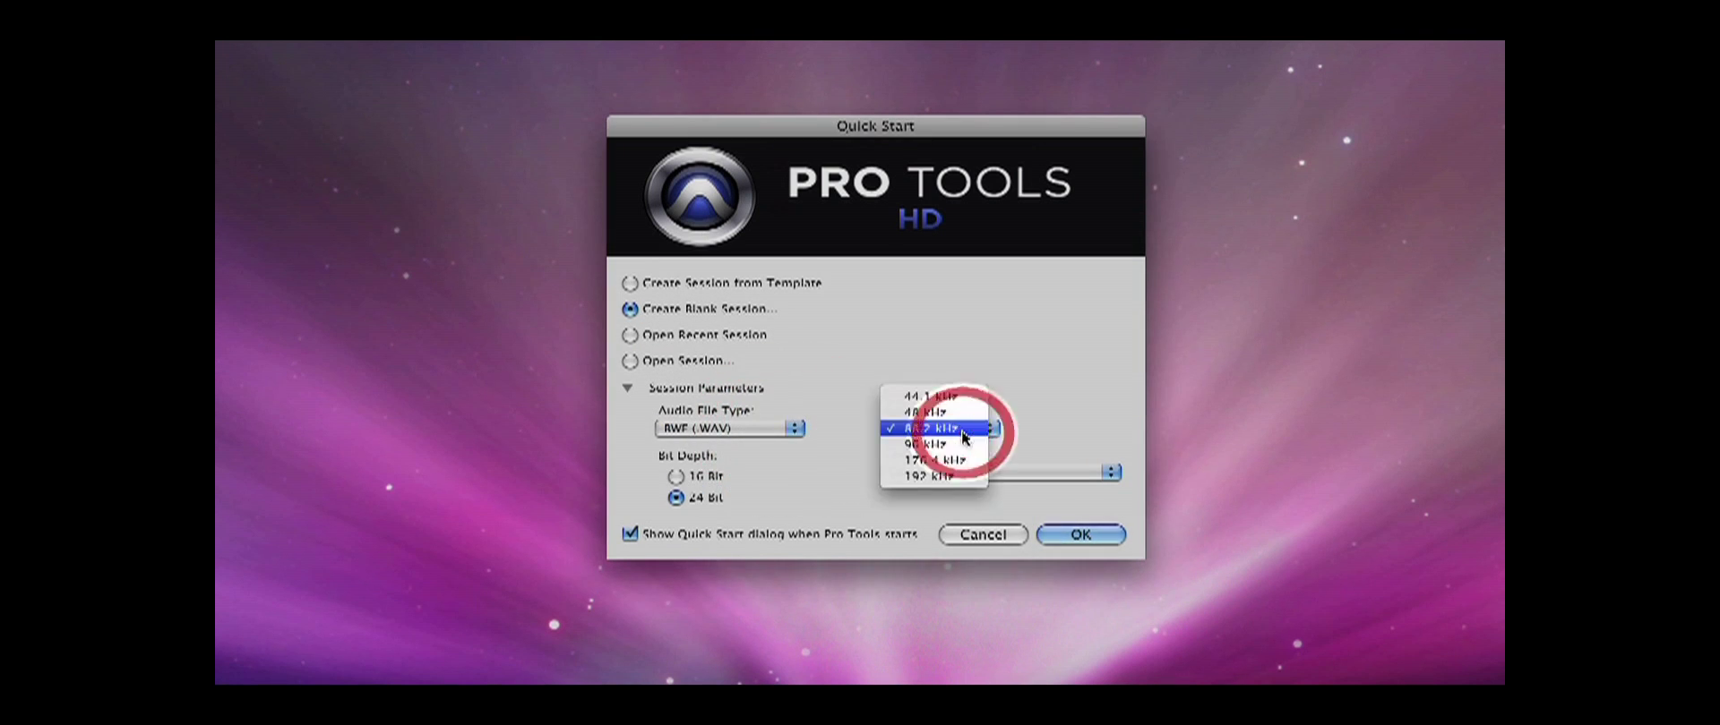
click(960, 428)
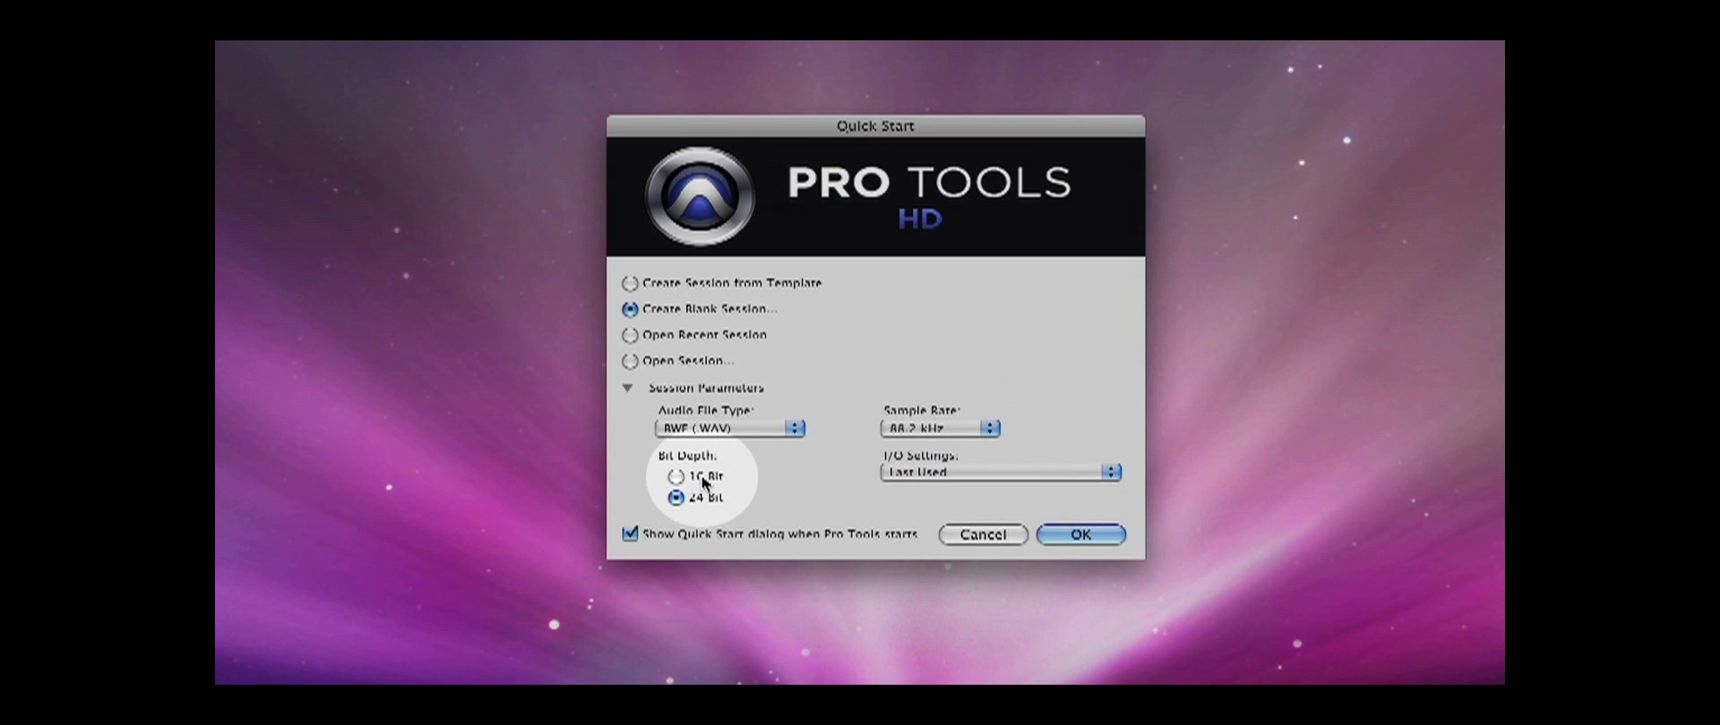
click(1081, 535)
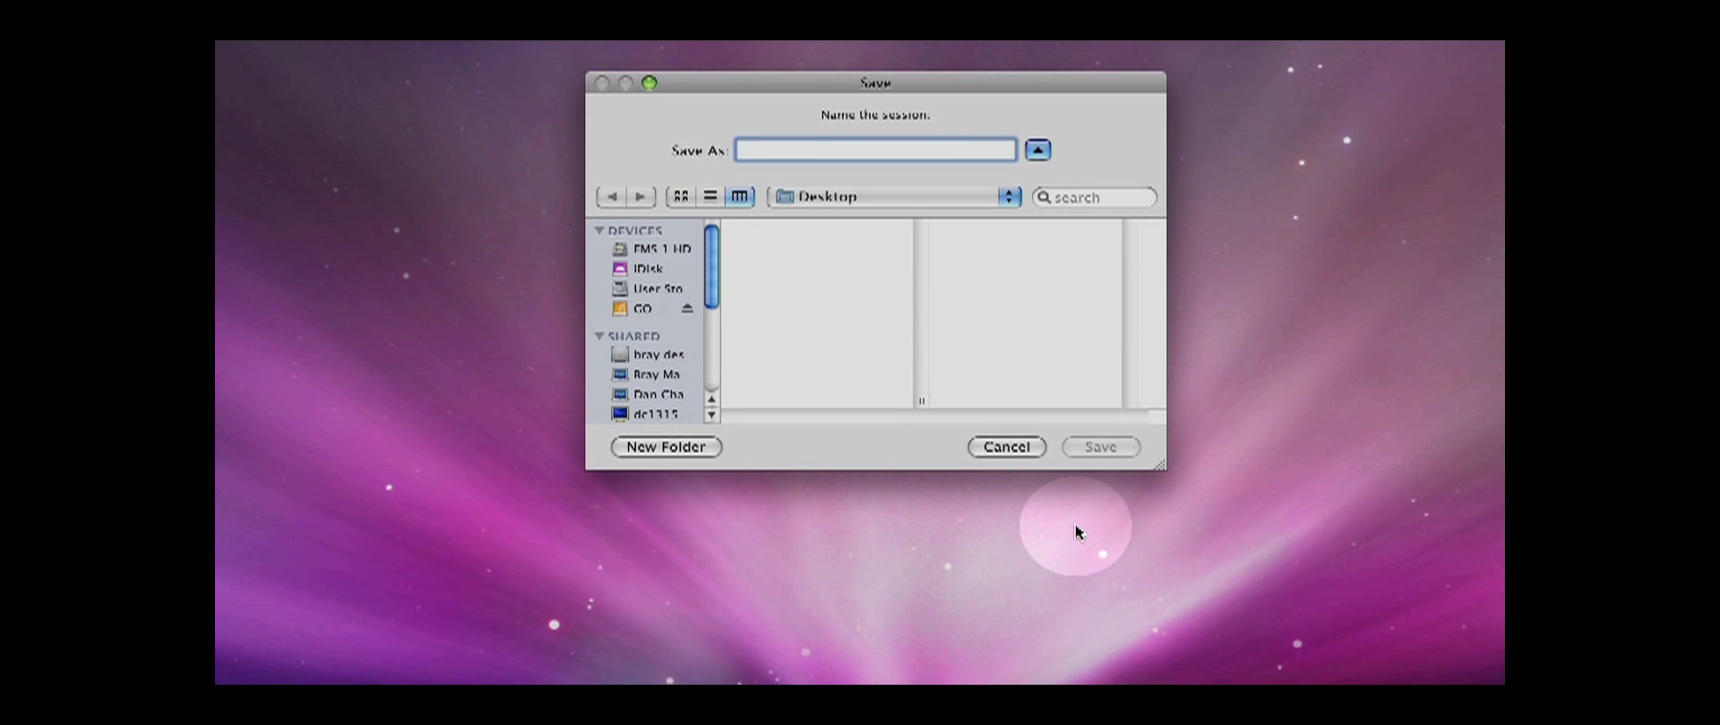
- Save the new session to User Storage under a custom session name
click(642, 289)
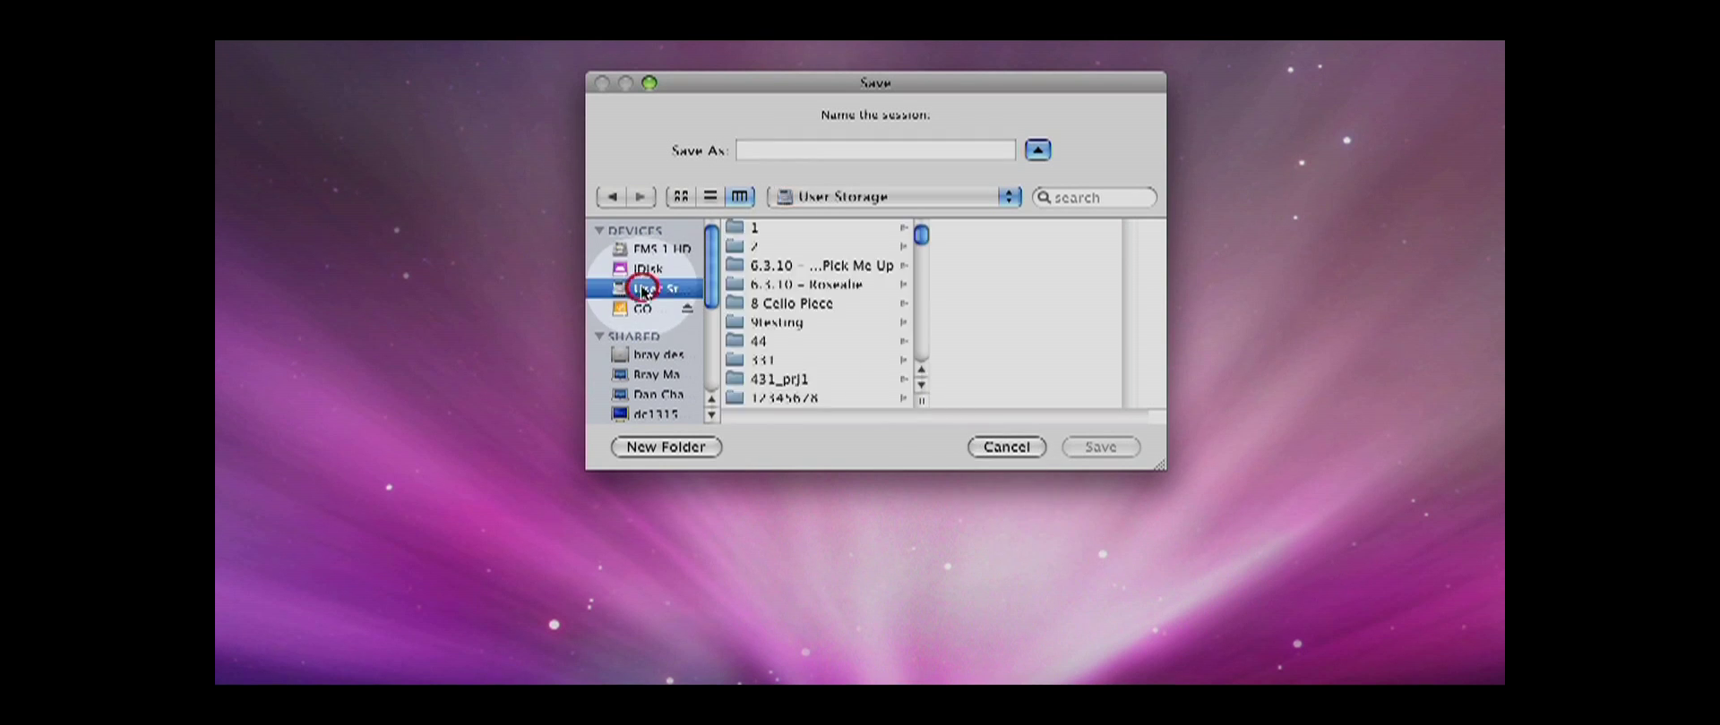
click(768, 150)
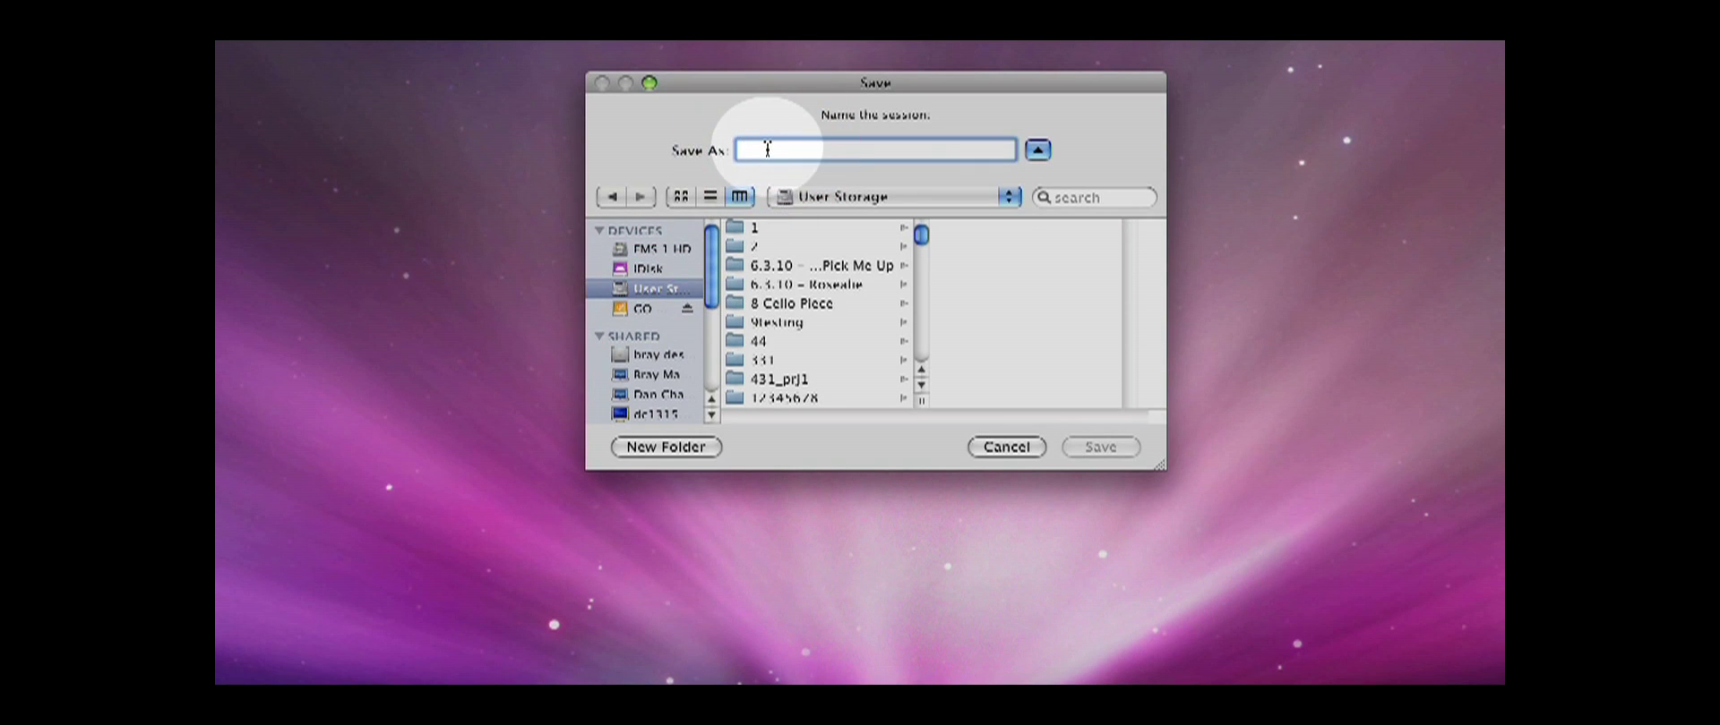
text(Rishis Awesome)
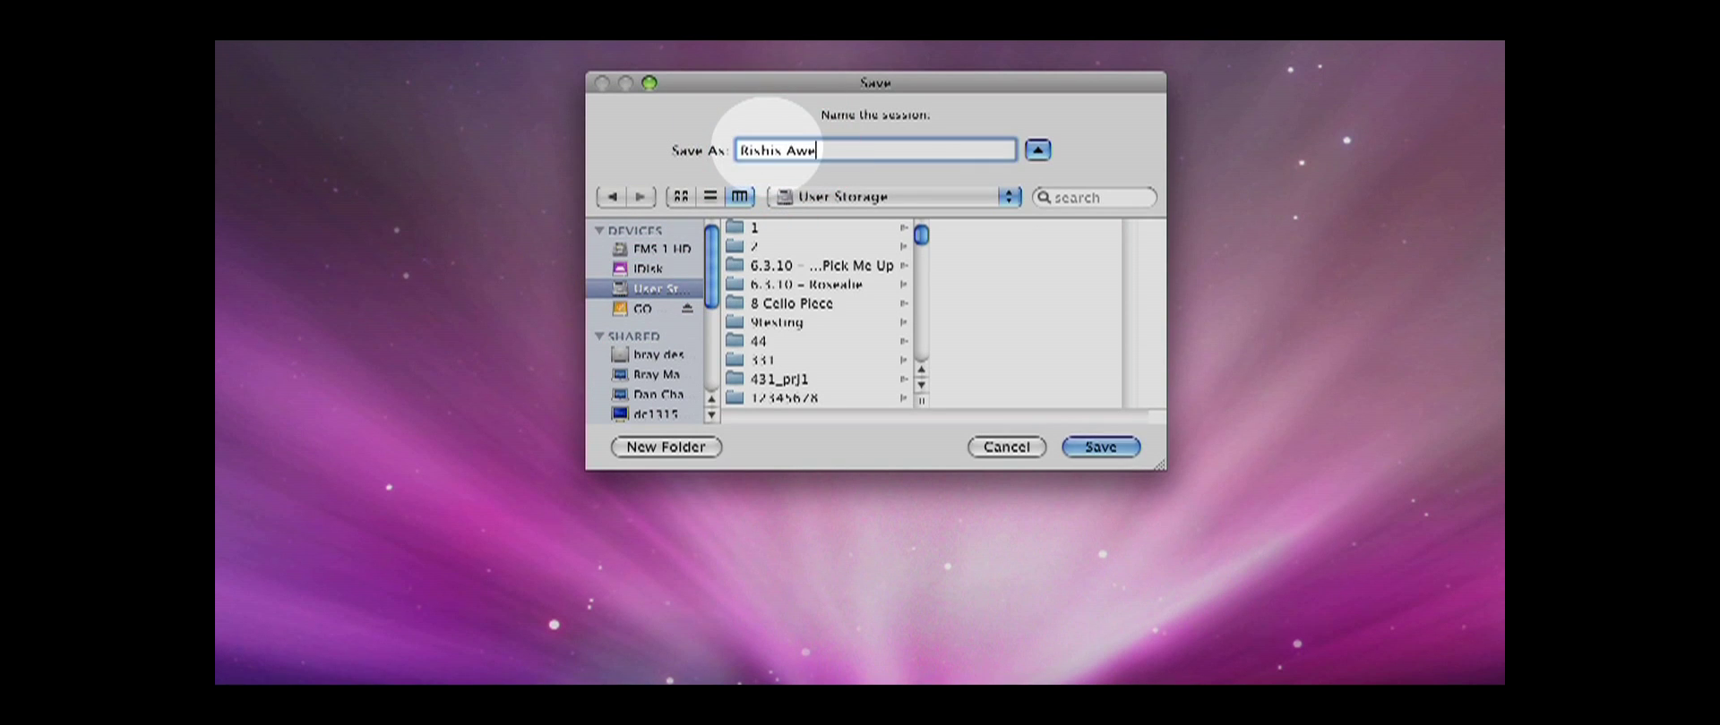
key(BackSpace)
key(BackSpace)
key(BackSpace)
key(BackSpace)
key(BackSpace)
text(some )
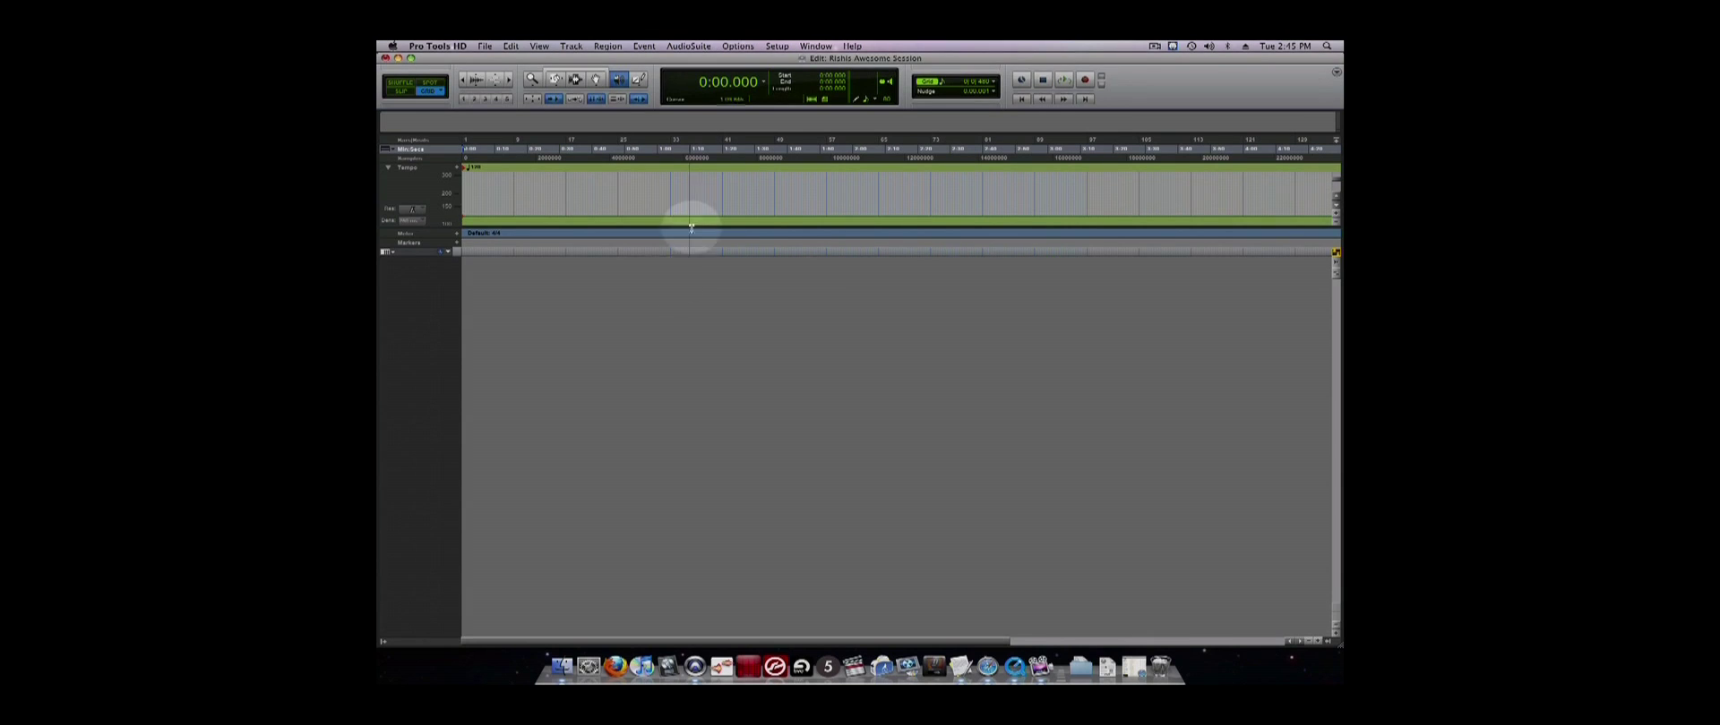
click(777, 46)
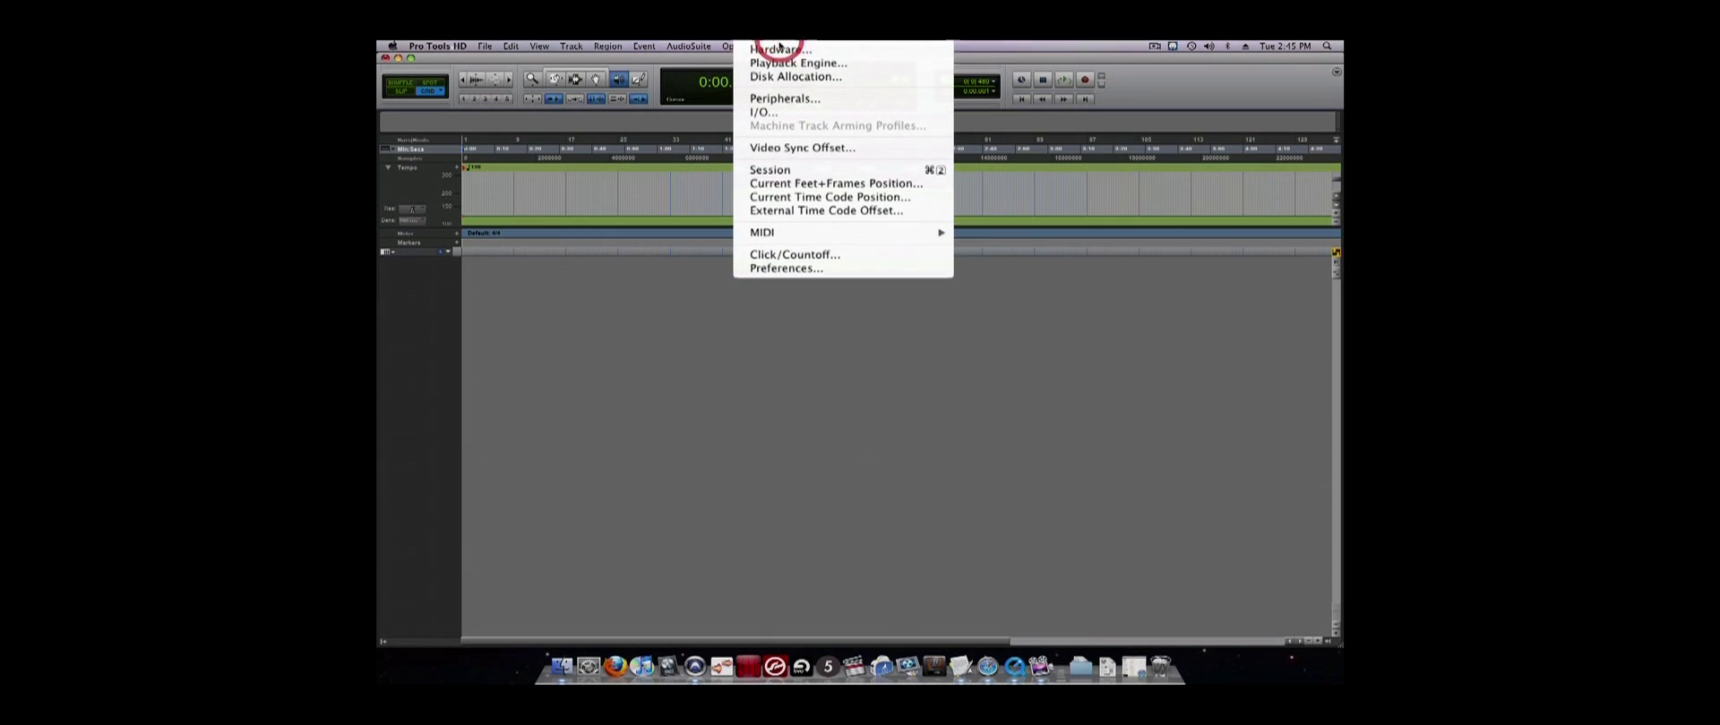
click(766, 112)
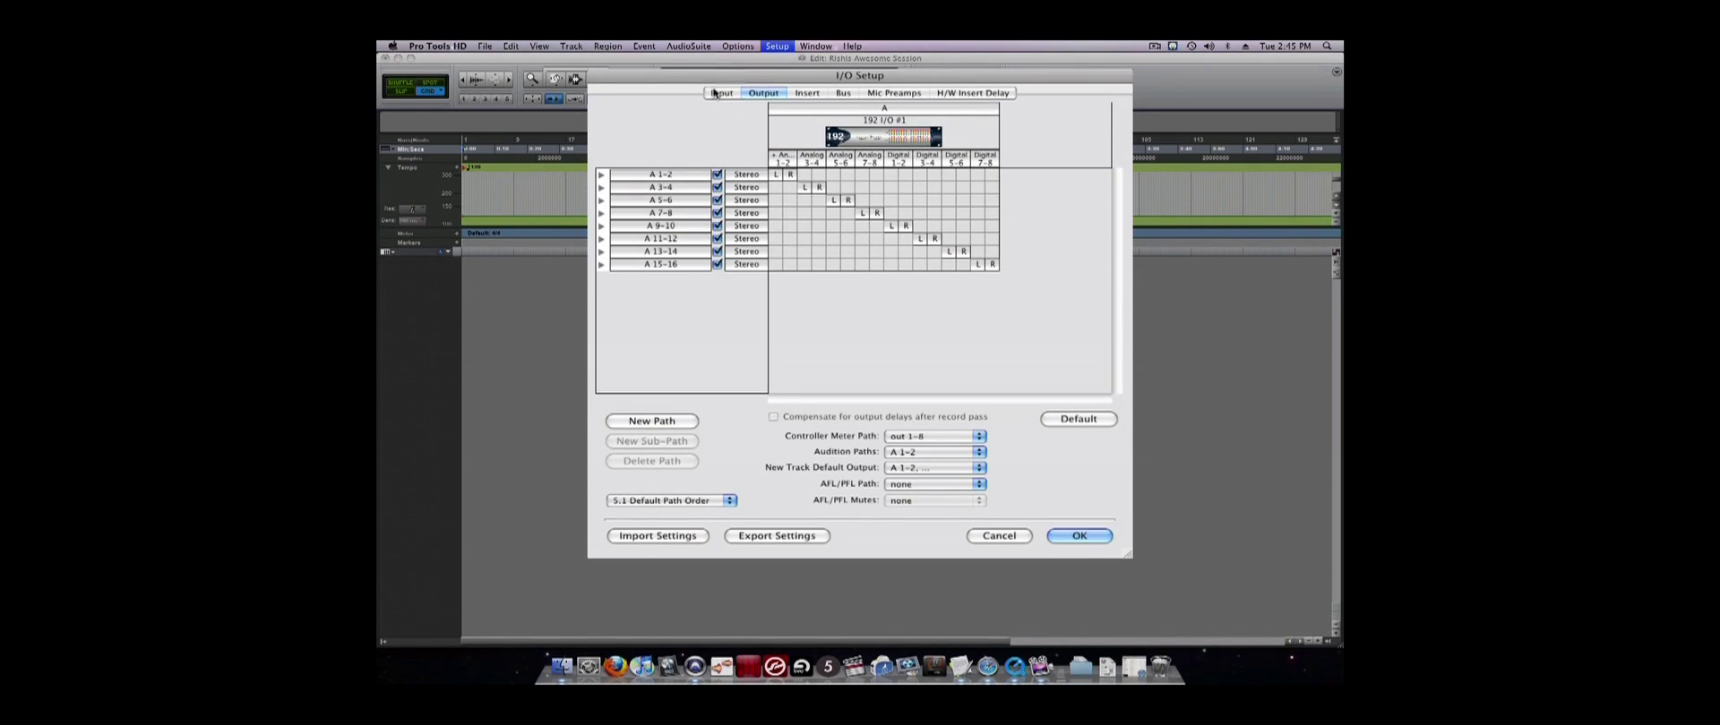
click(717, 93)
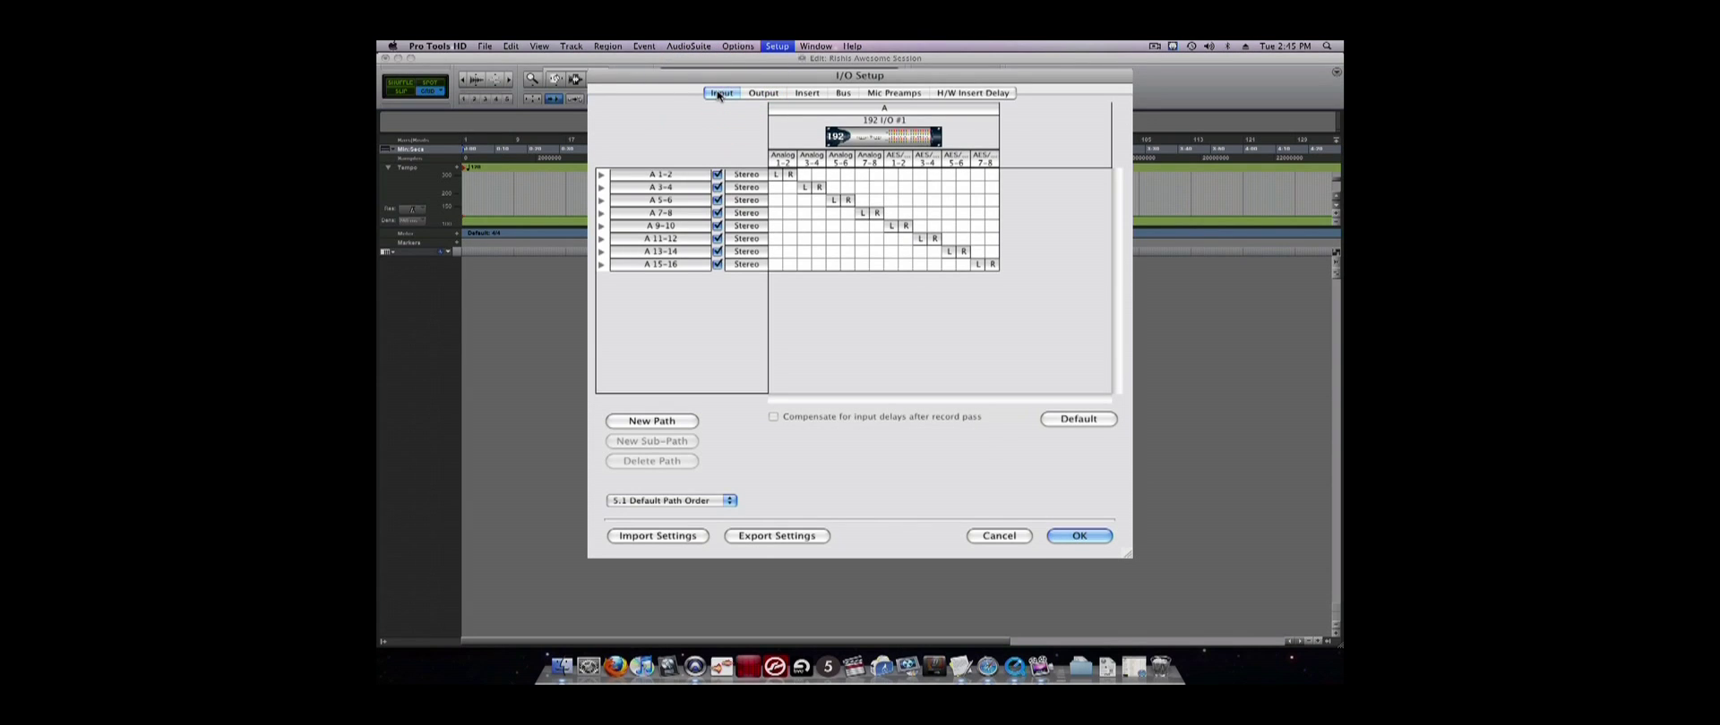
click(753, 95)
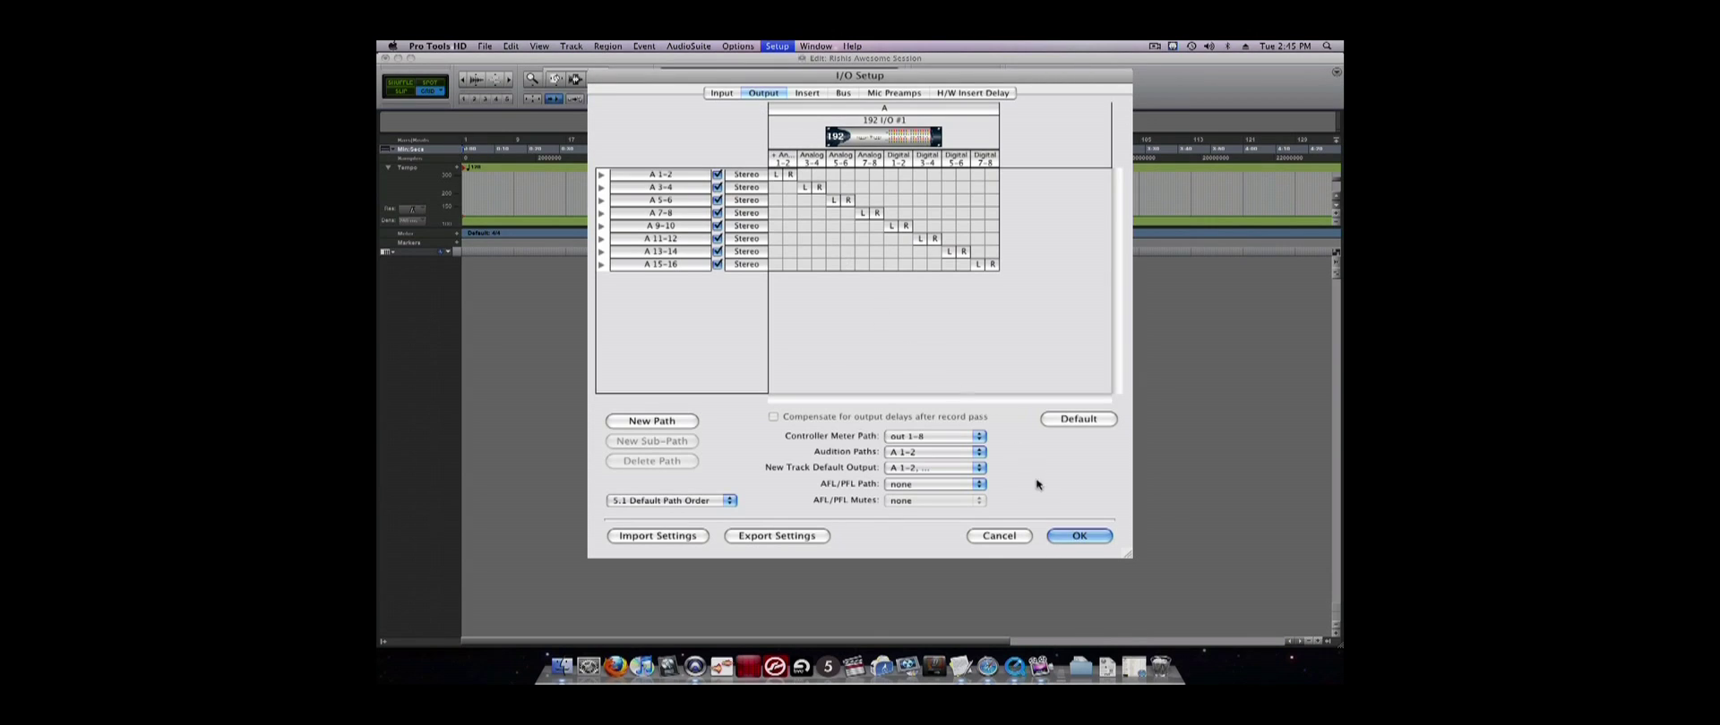
click(1058, 535)
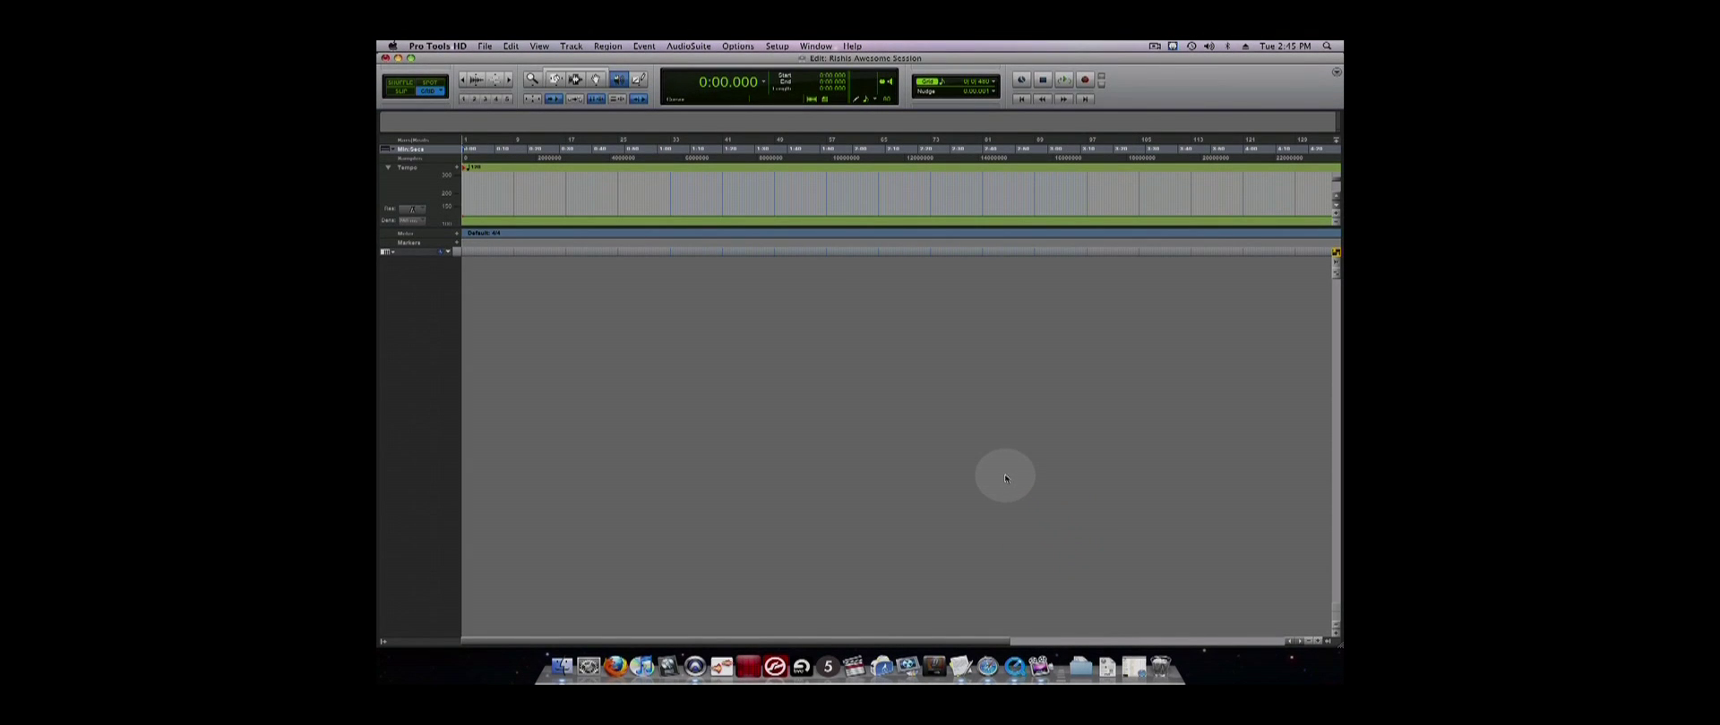
- Create one new mono Audio Track, Audio 1, from Track > New
click(1005, 478)
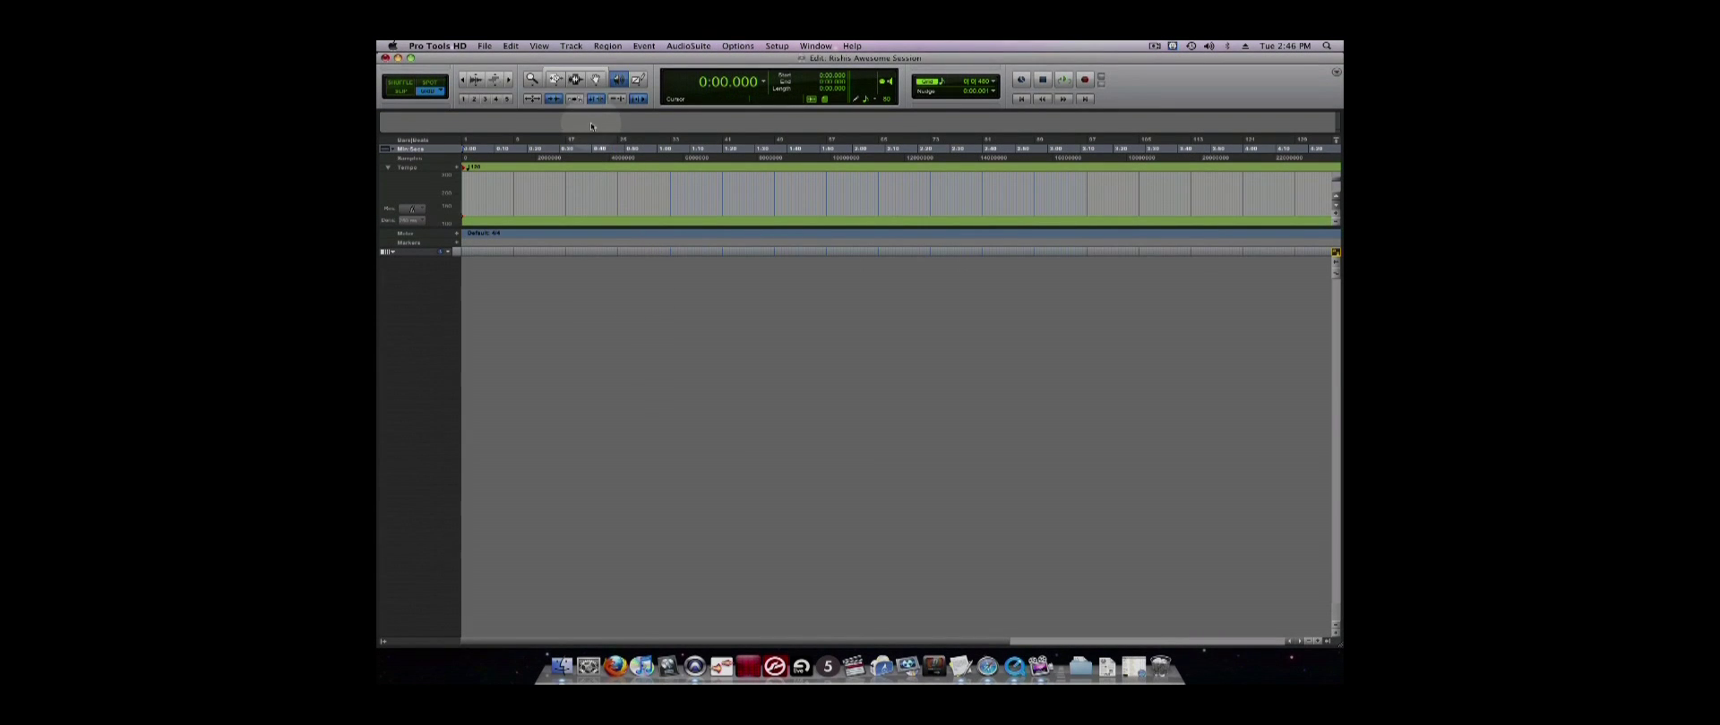
click(576, 43)
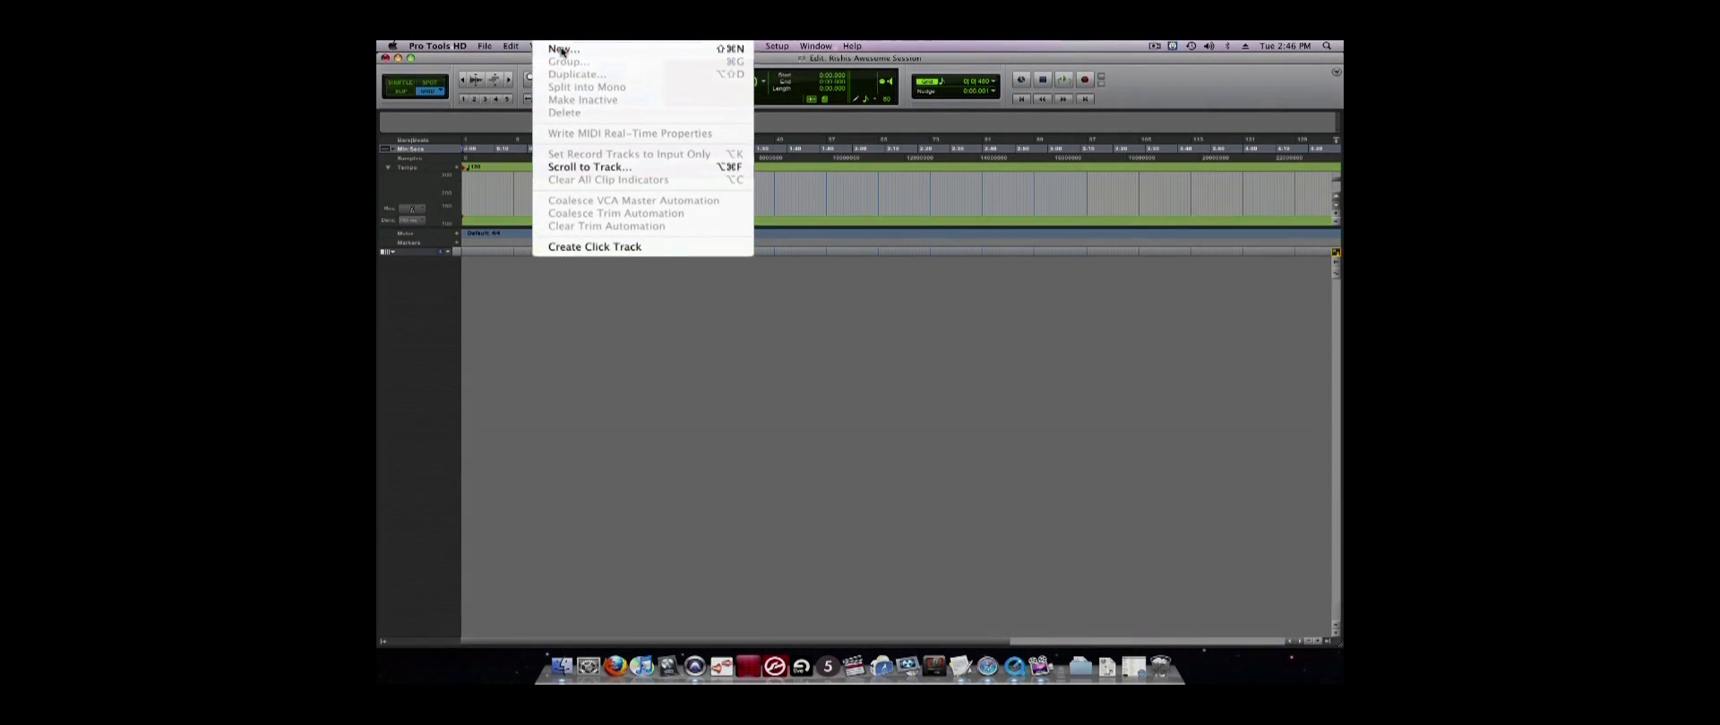
click(573, 59)
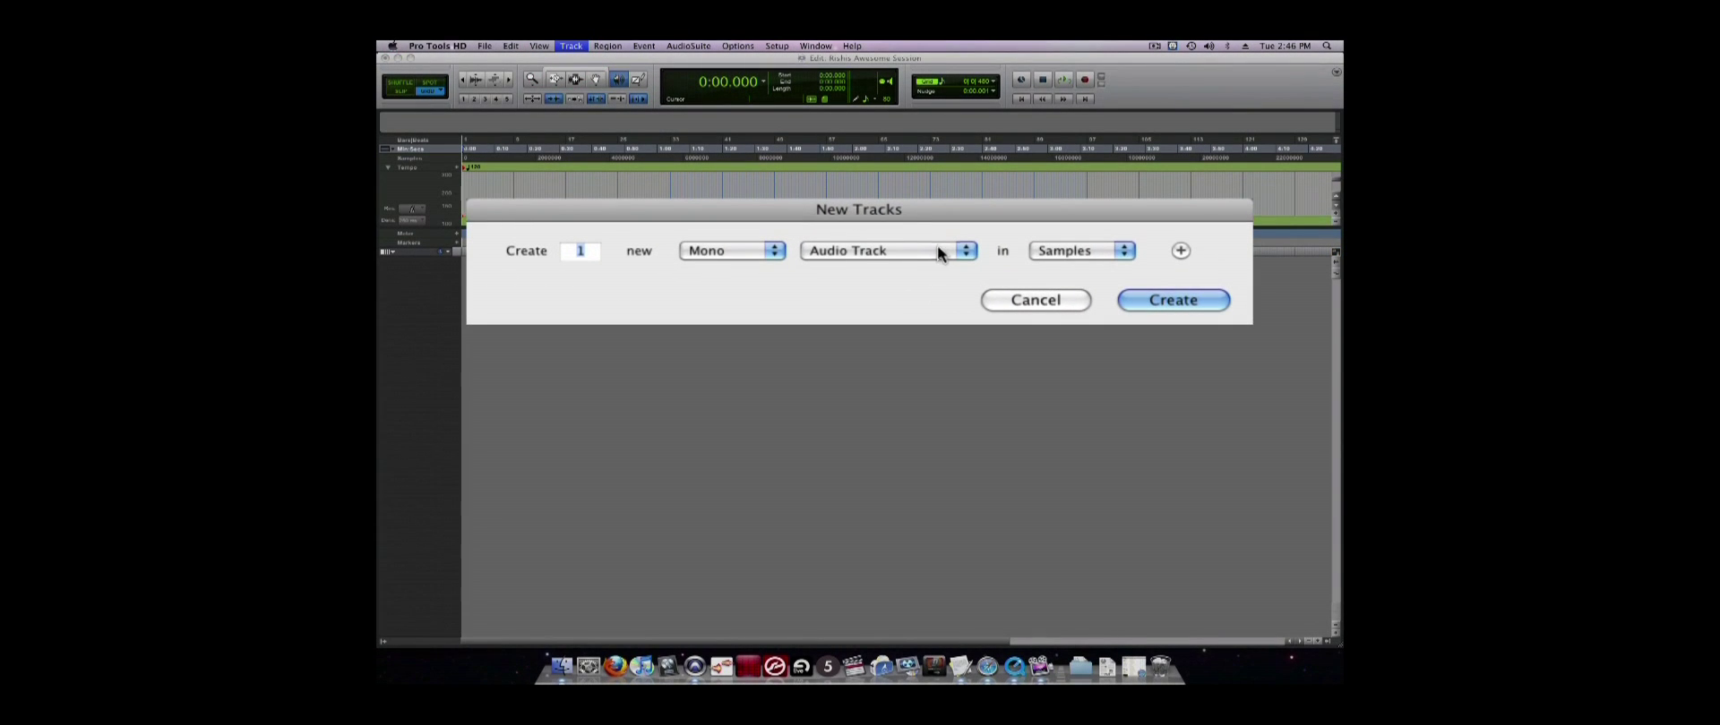
click(912, 258)
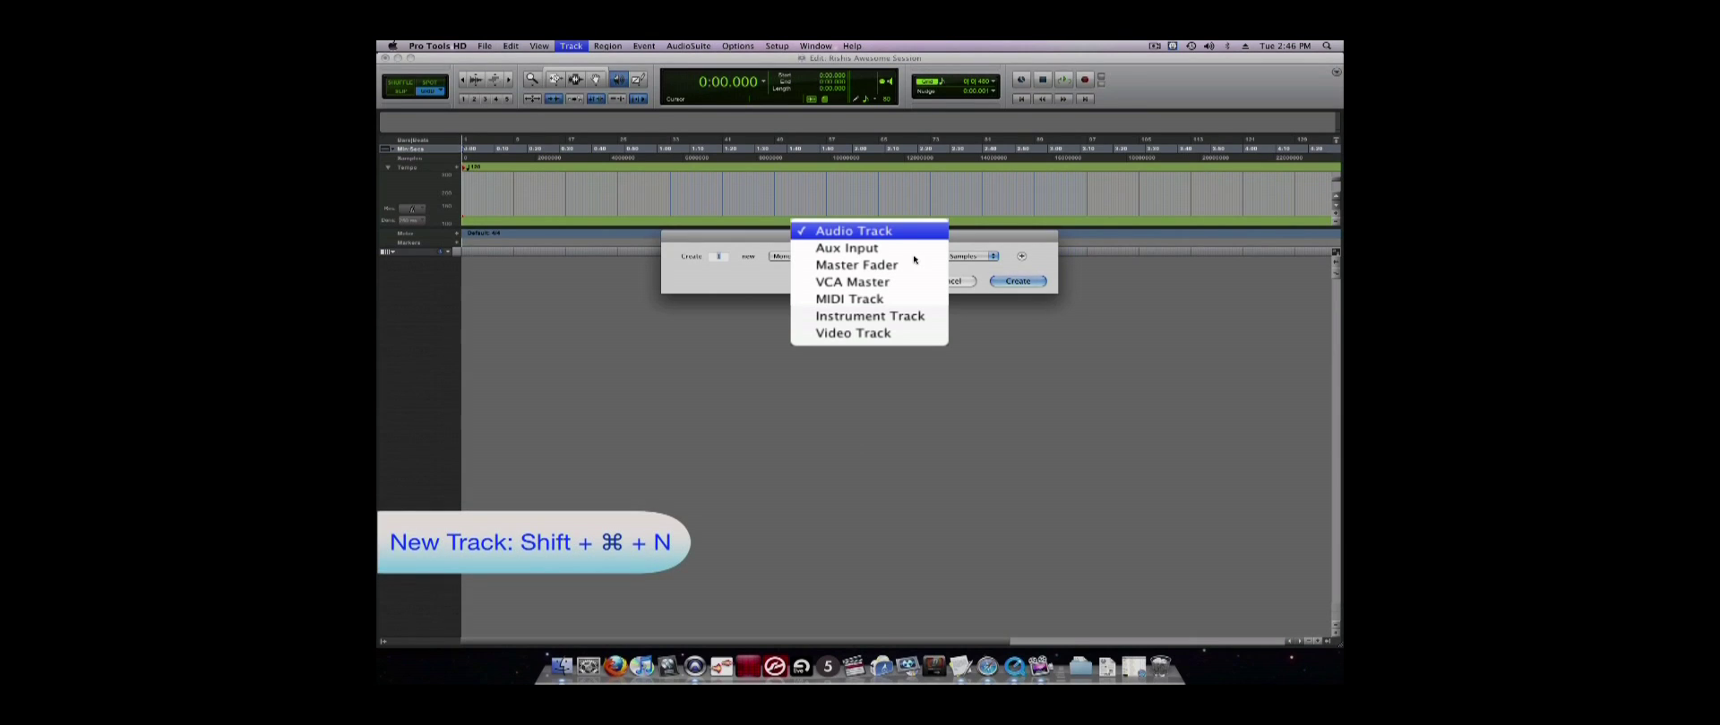
click(914, 260)
click(1148, 304)
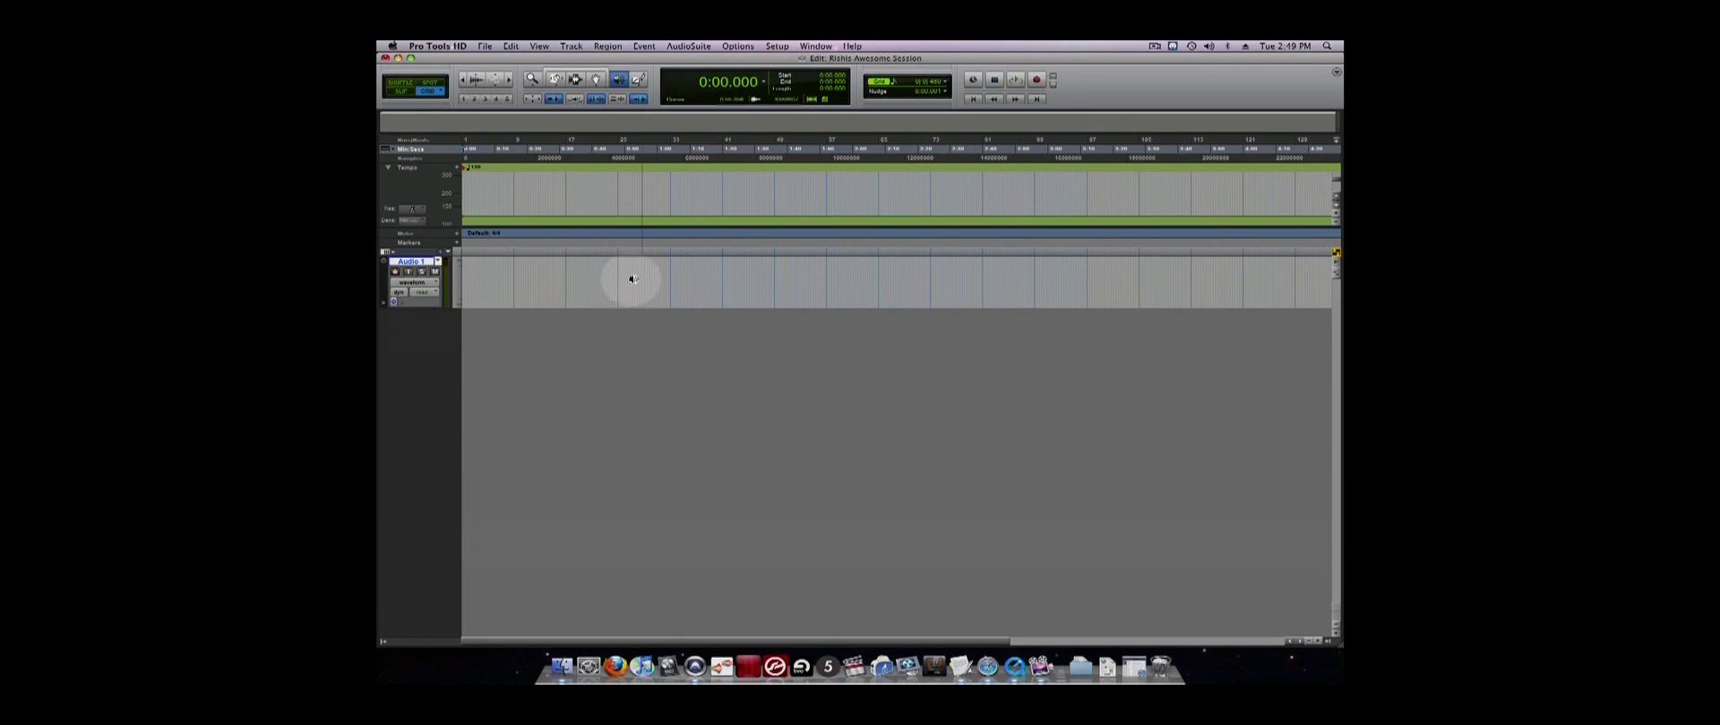
- Add a click track to the session from the Track menu
click(570, 46)
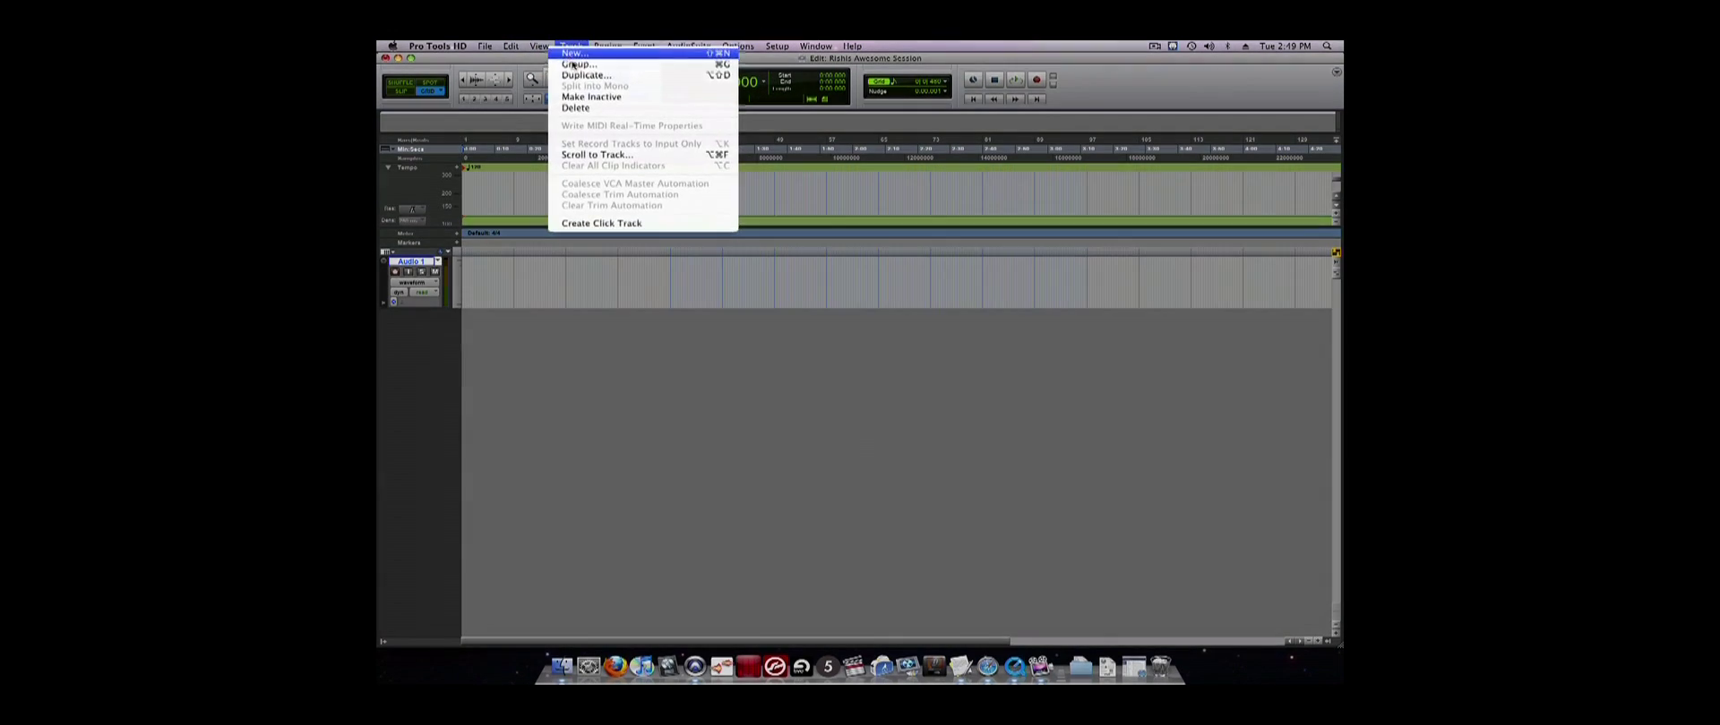
click(634, 225)
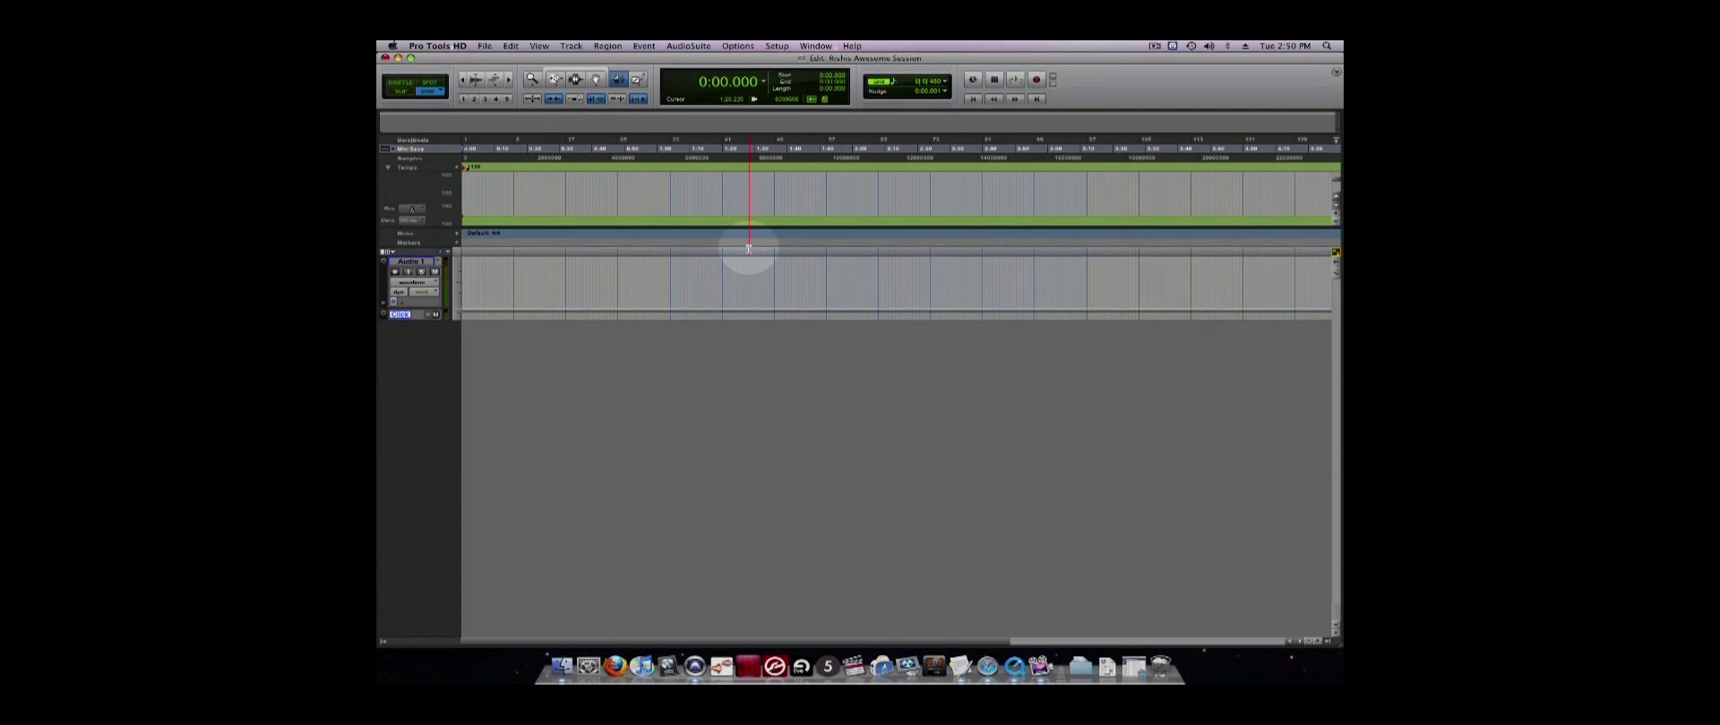
click(824, 44)
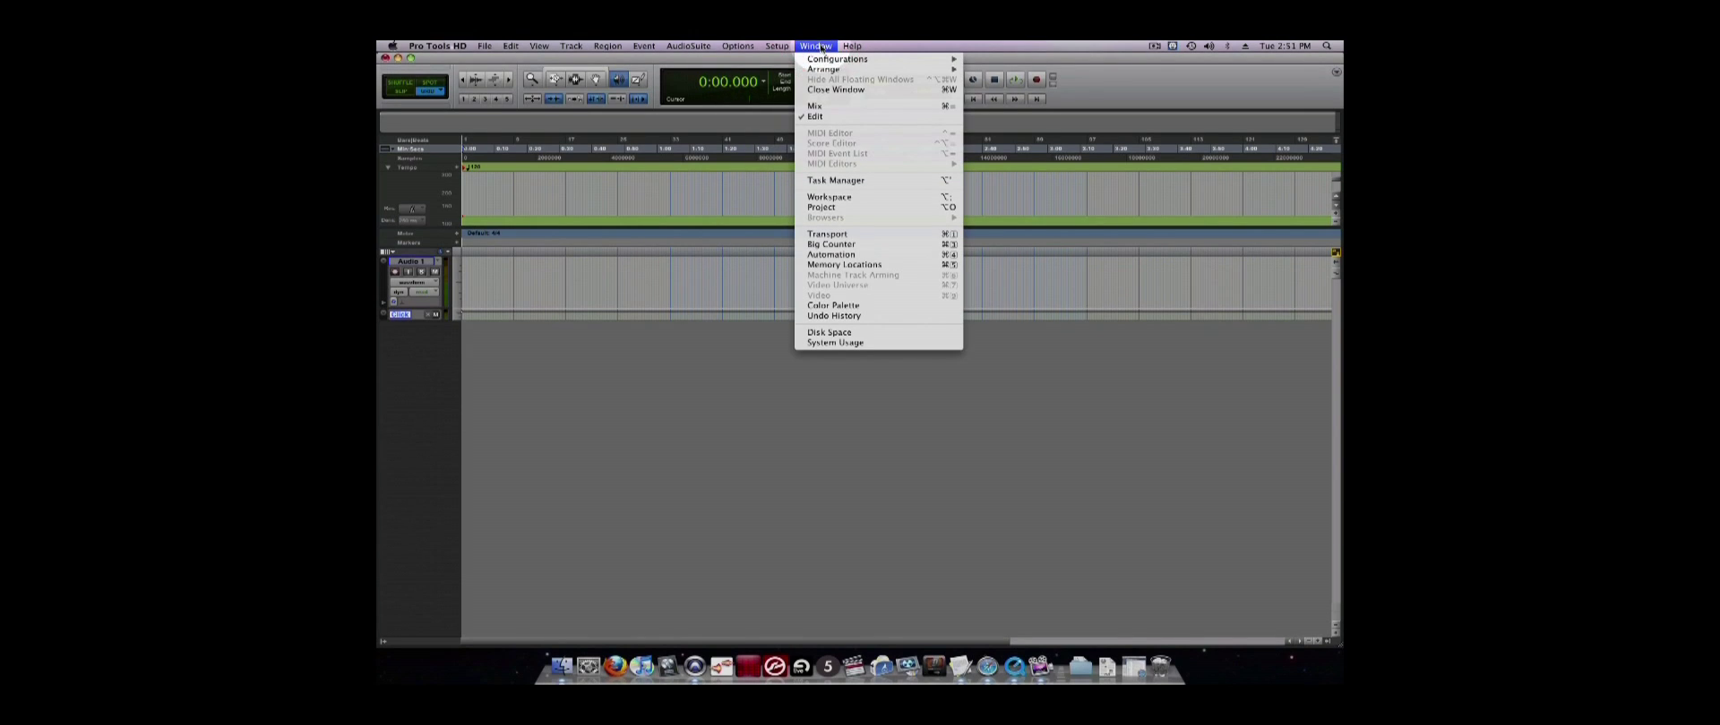
- Open the Mix window, reposition it, and enlarge it to show inserts and sends
click(842, 105)
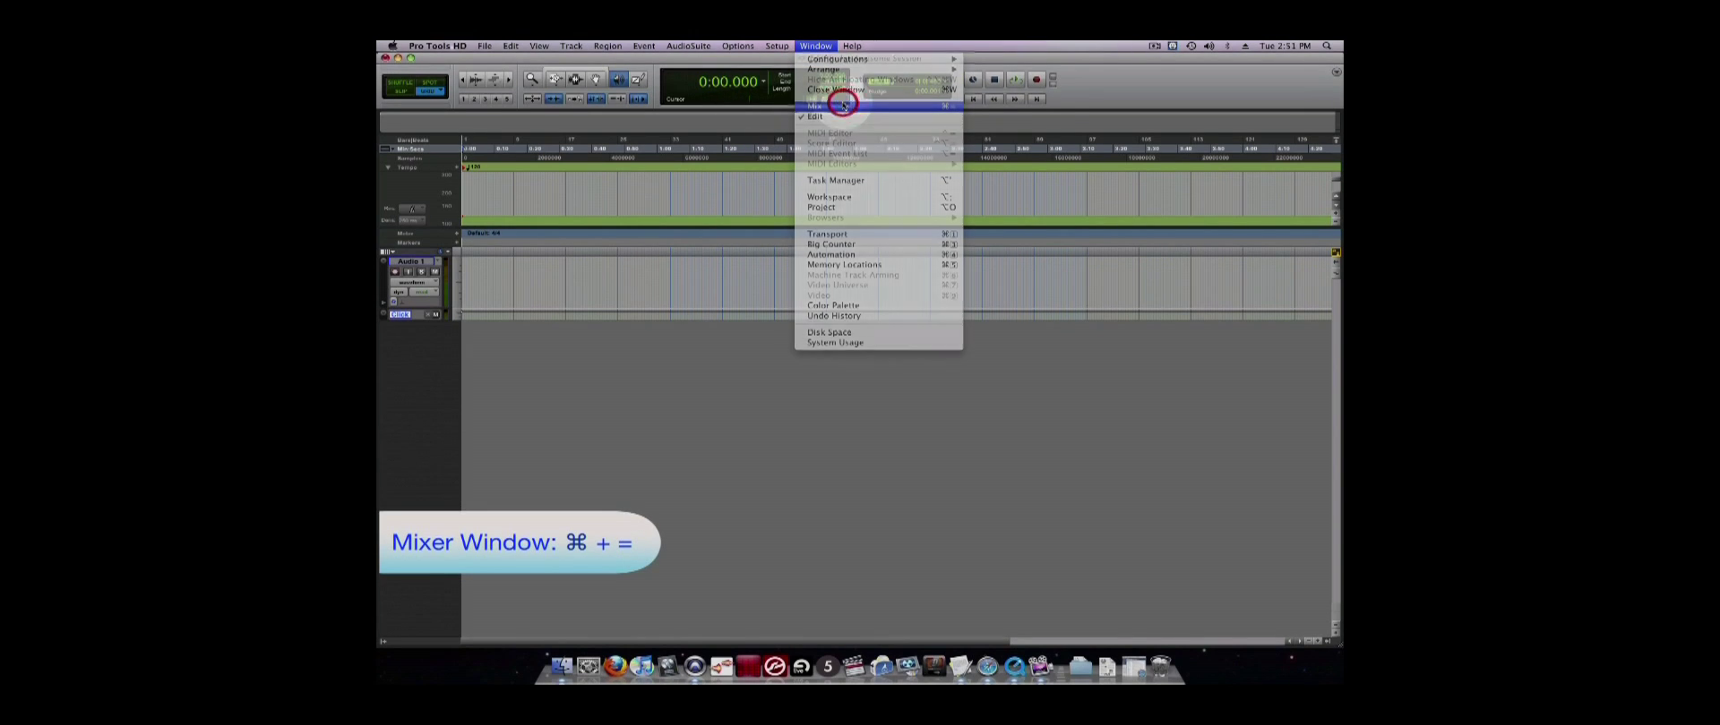
mouse_move(966, 111)
mouse_down()
mouse_move(1029, 133)
mouse_move(1033, 108)
mouse_up()
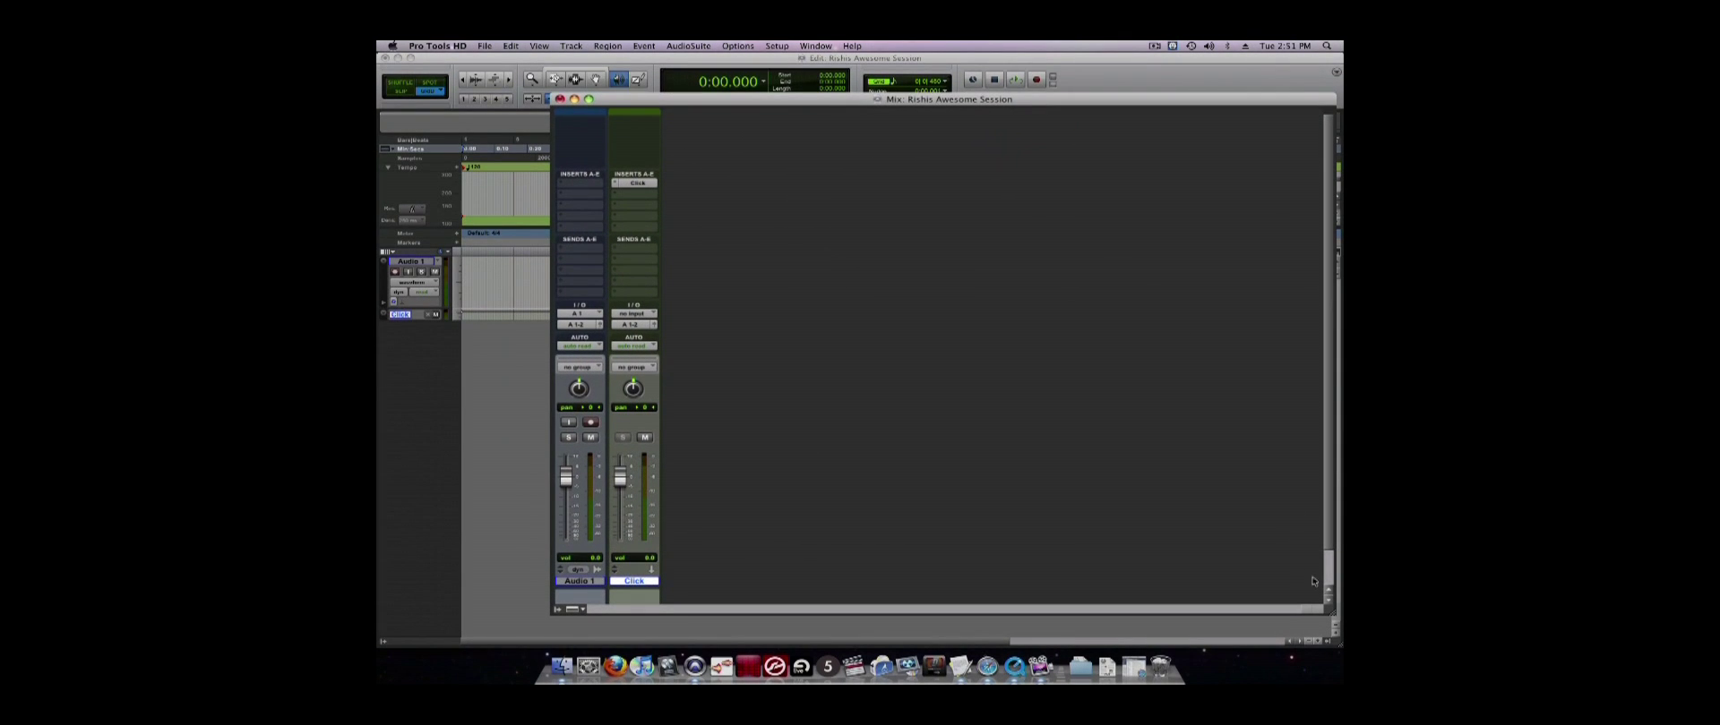
drag(967, 100, 932, 68)
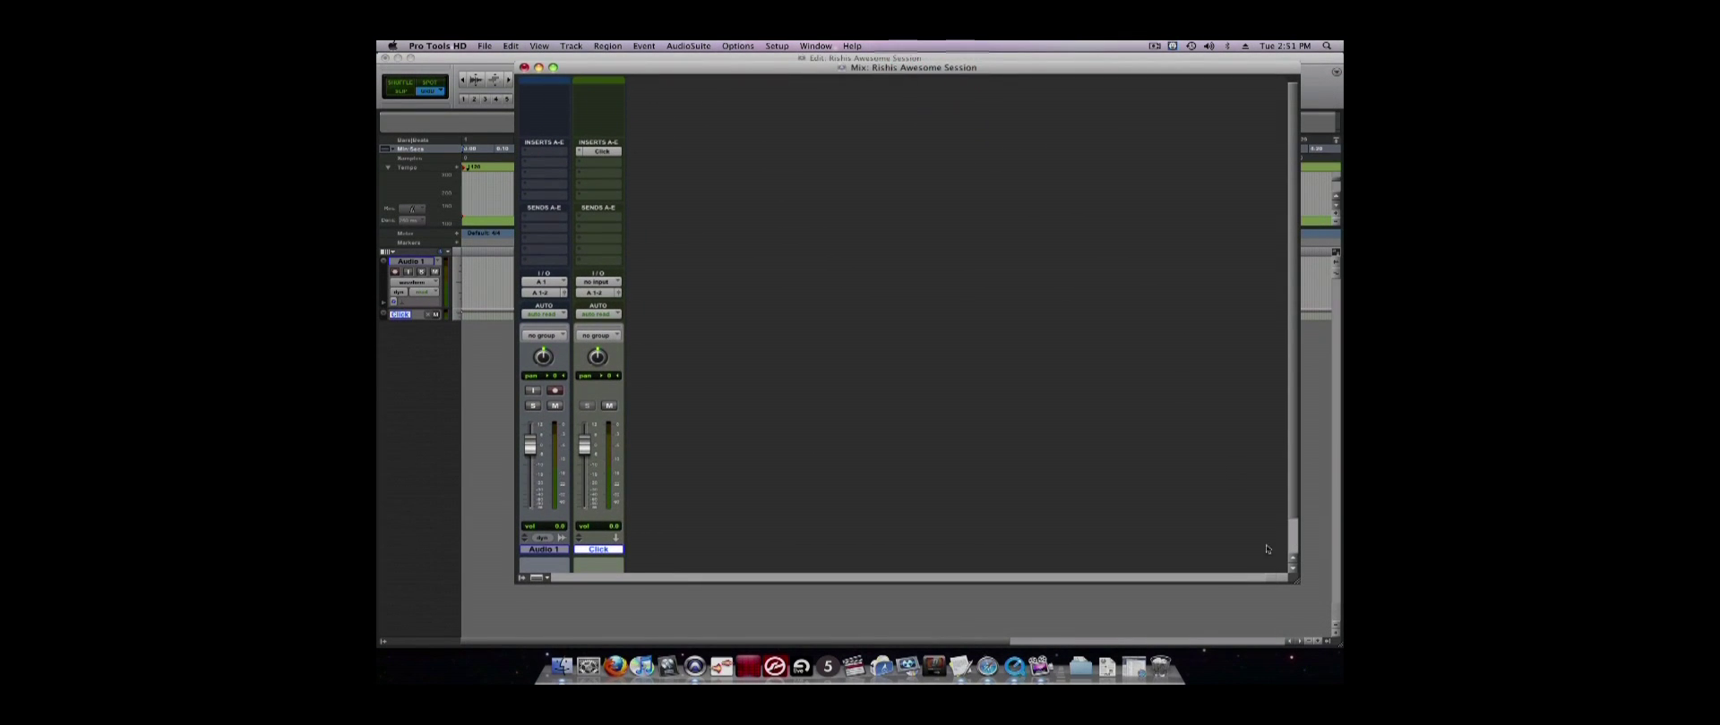
drag(1293, 580, 1322, 626)
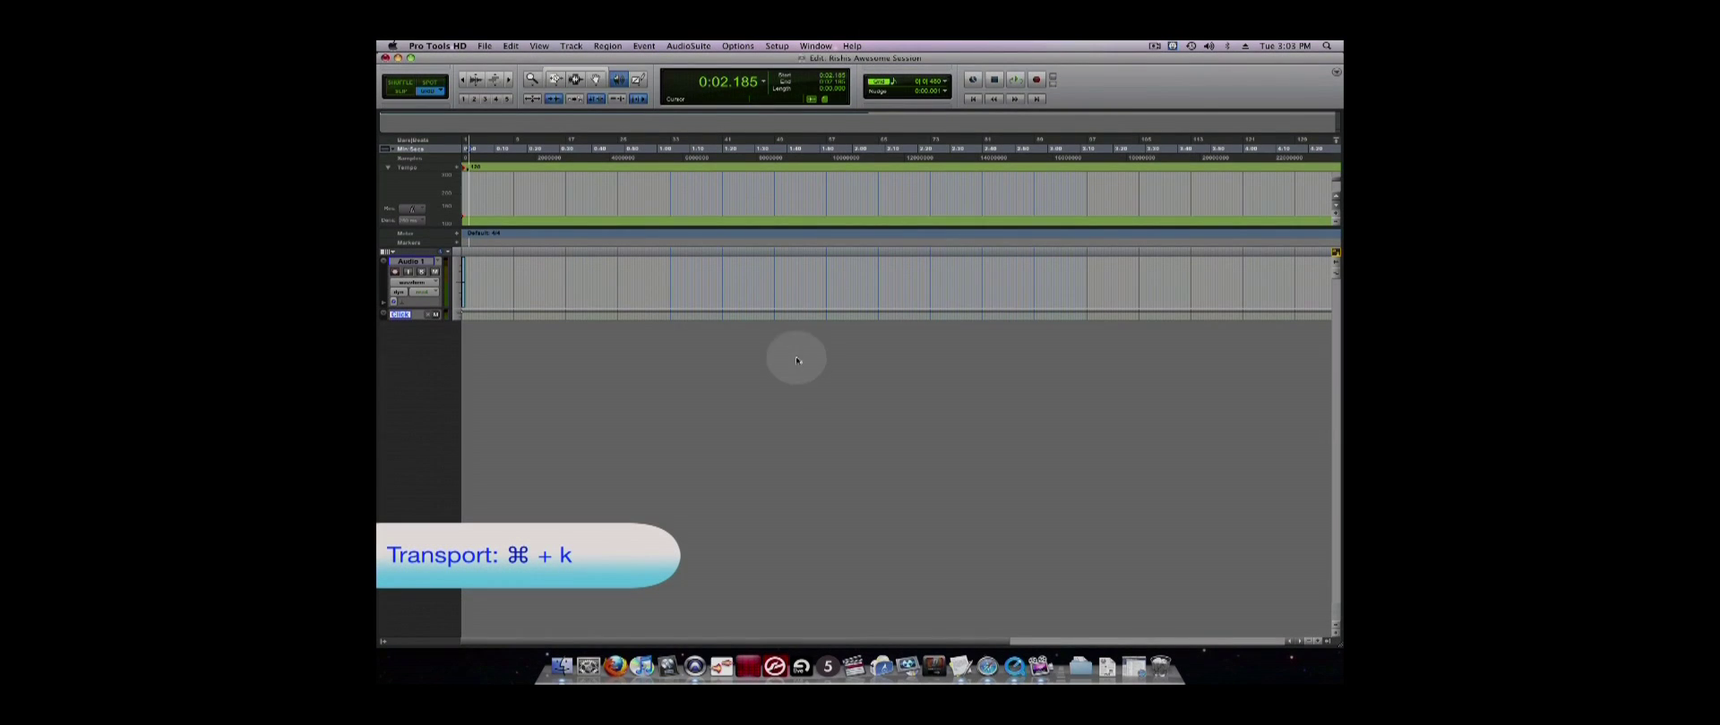
- Open the floating Transport, arm Audio 1, and record a short take onto it
click(815, 45)
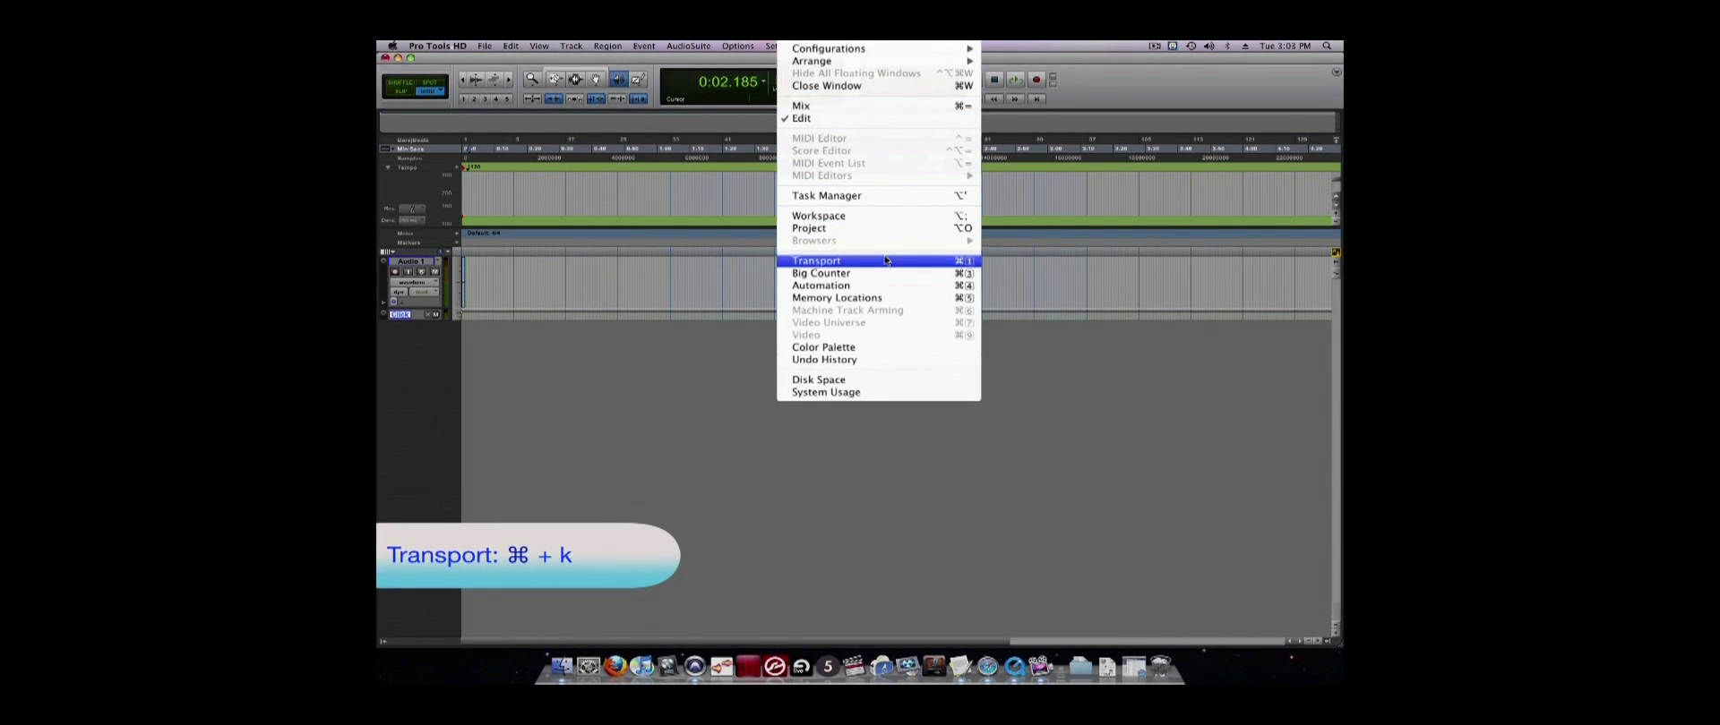
click(887, 260)
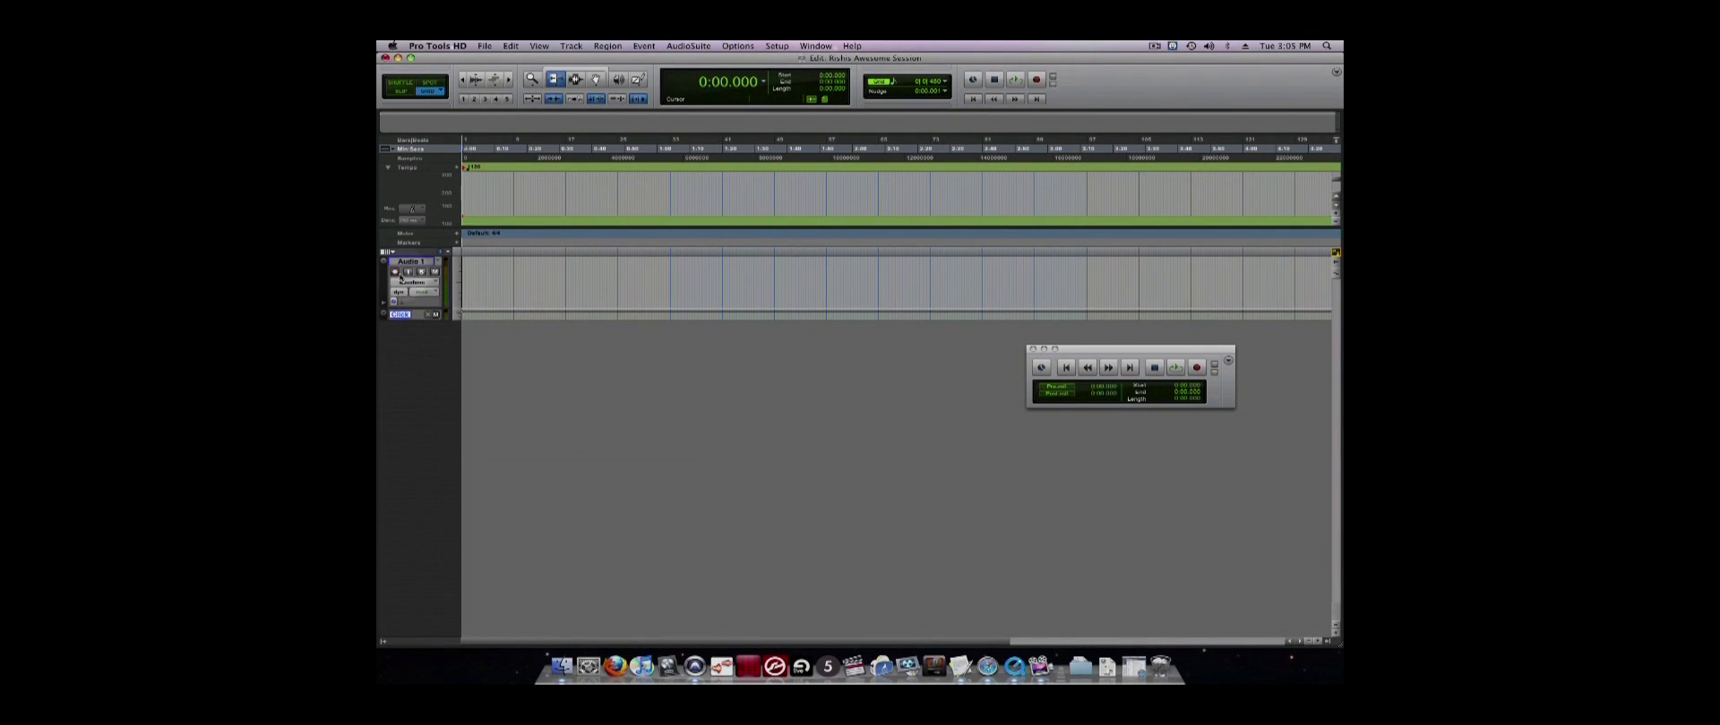
click(396, 272)
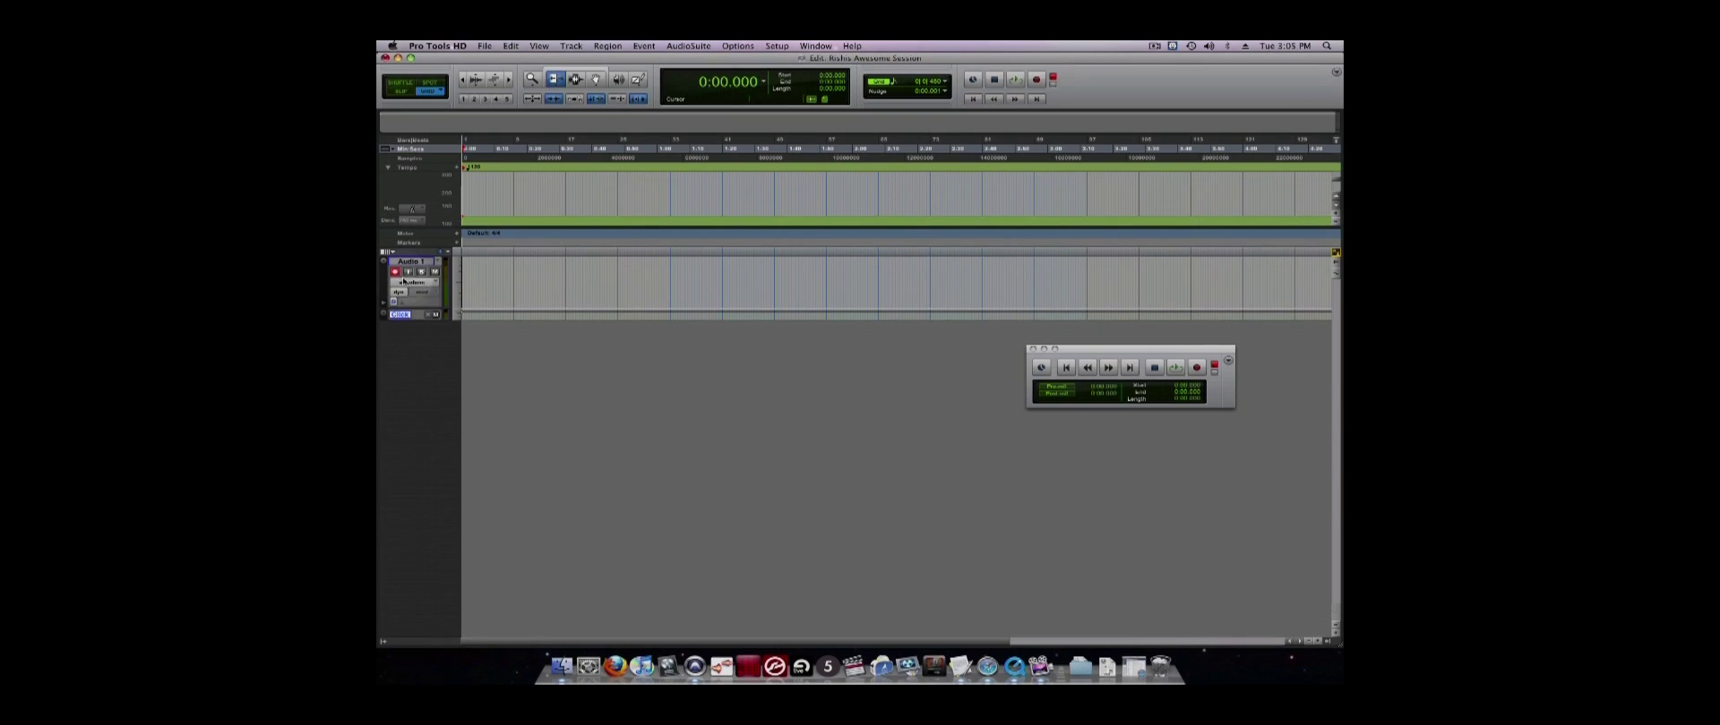
click(1036, 79)
click(1014, 80)
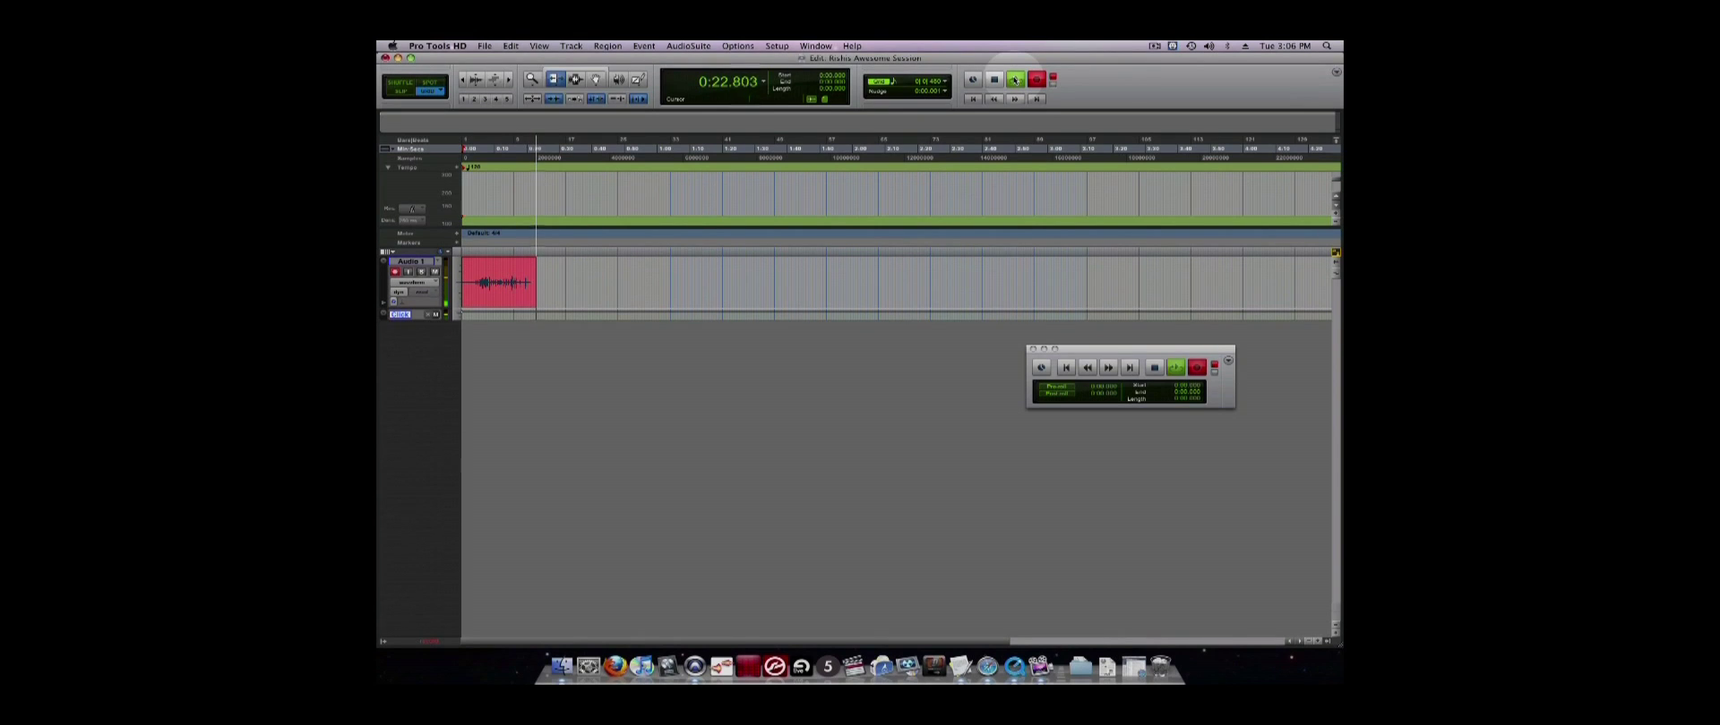
key(space)
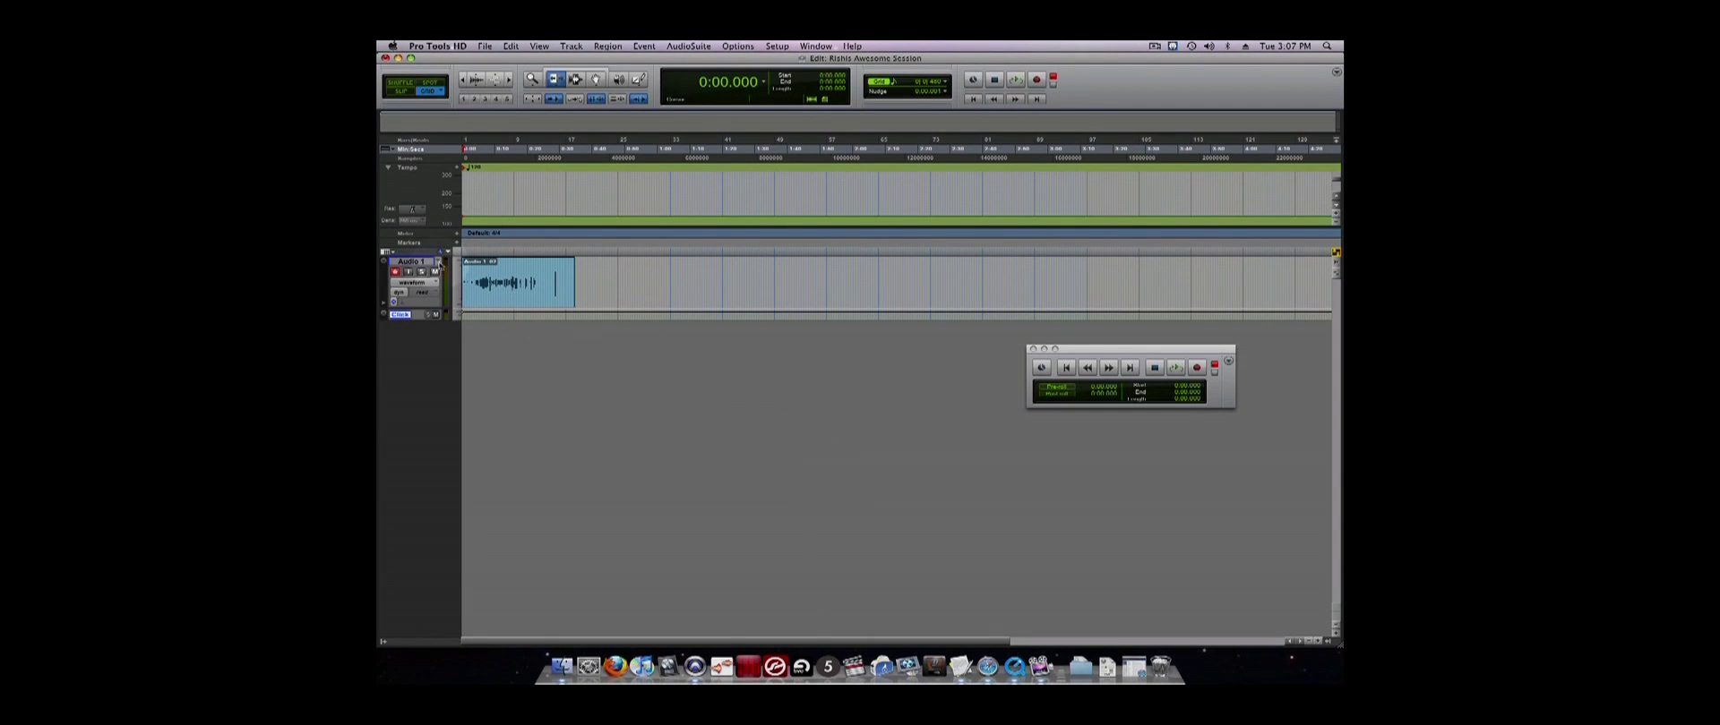
- Create new playlist Audio 1.01 on Audio 1 and record a take on it
click(439, 264)
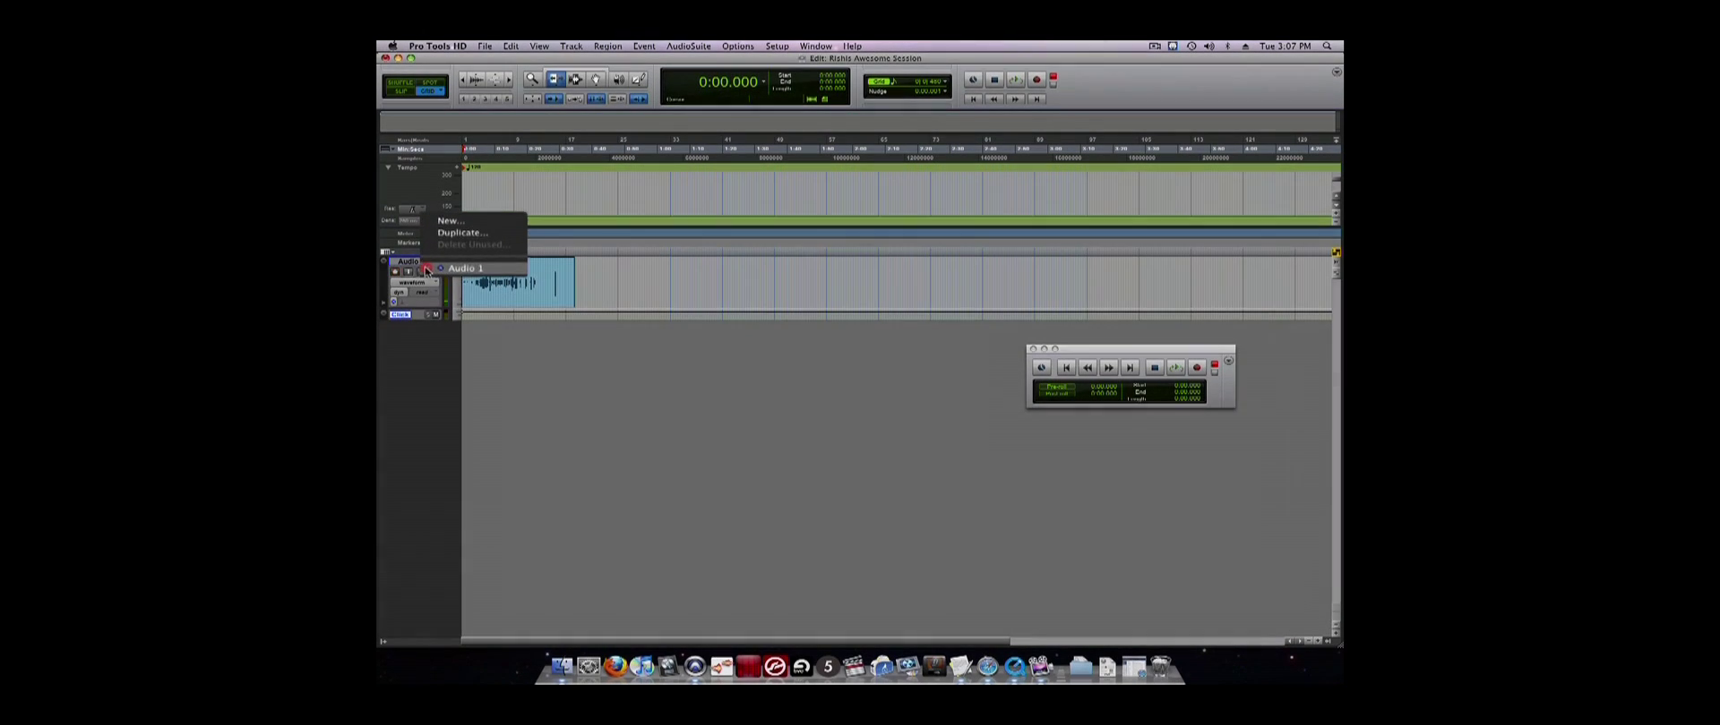
click(484, 222)
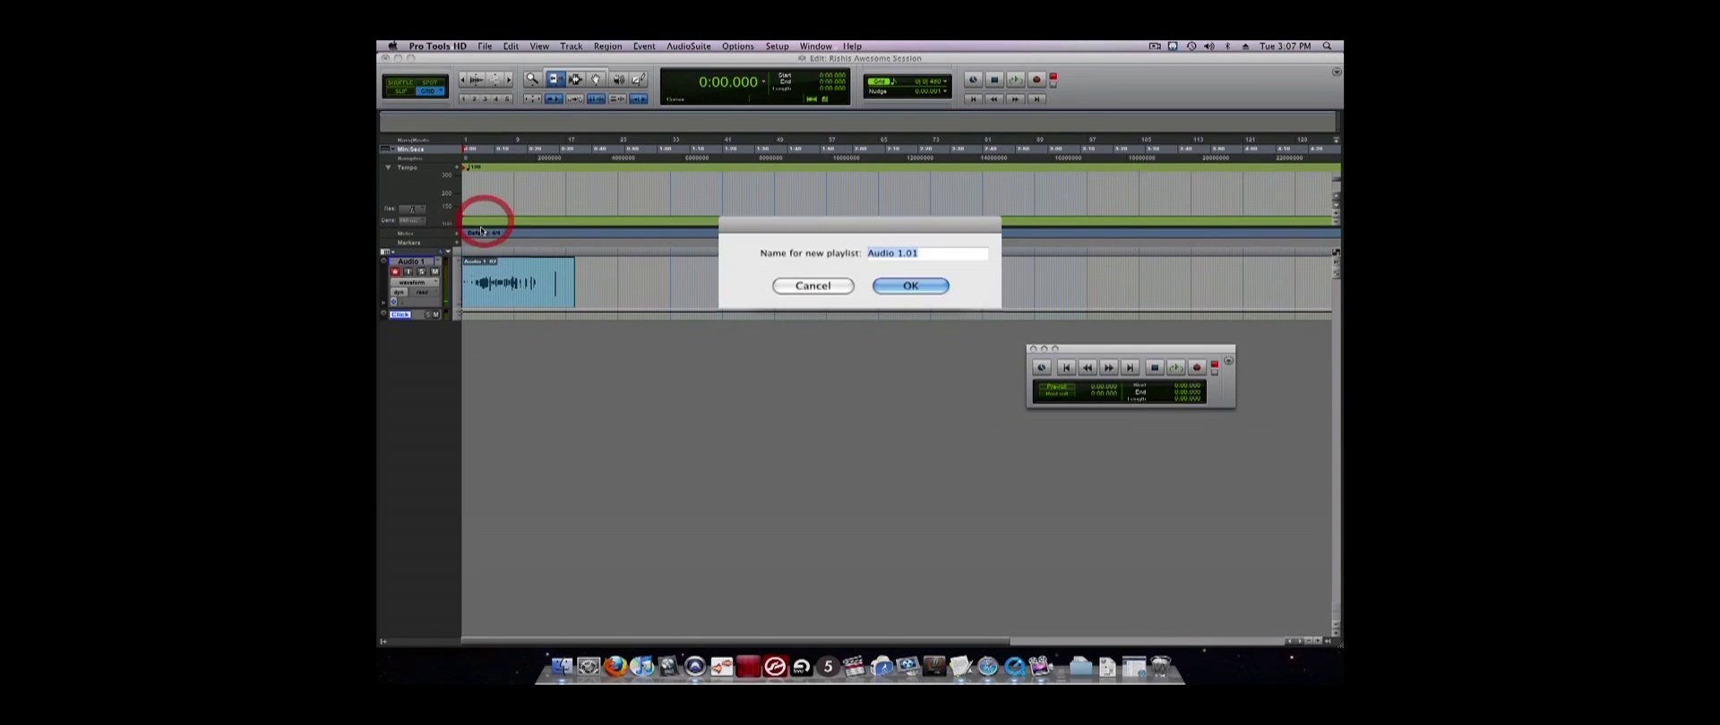
click(911, 287)
click(894, 277)
key(super+space)
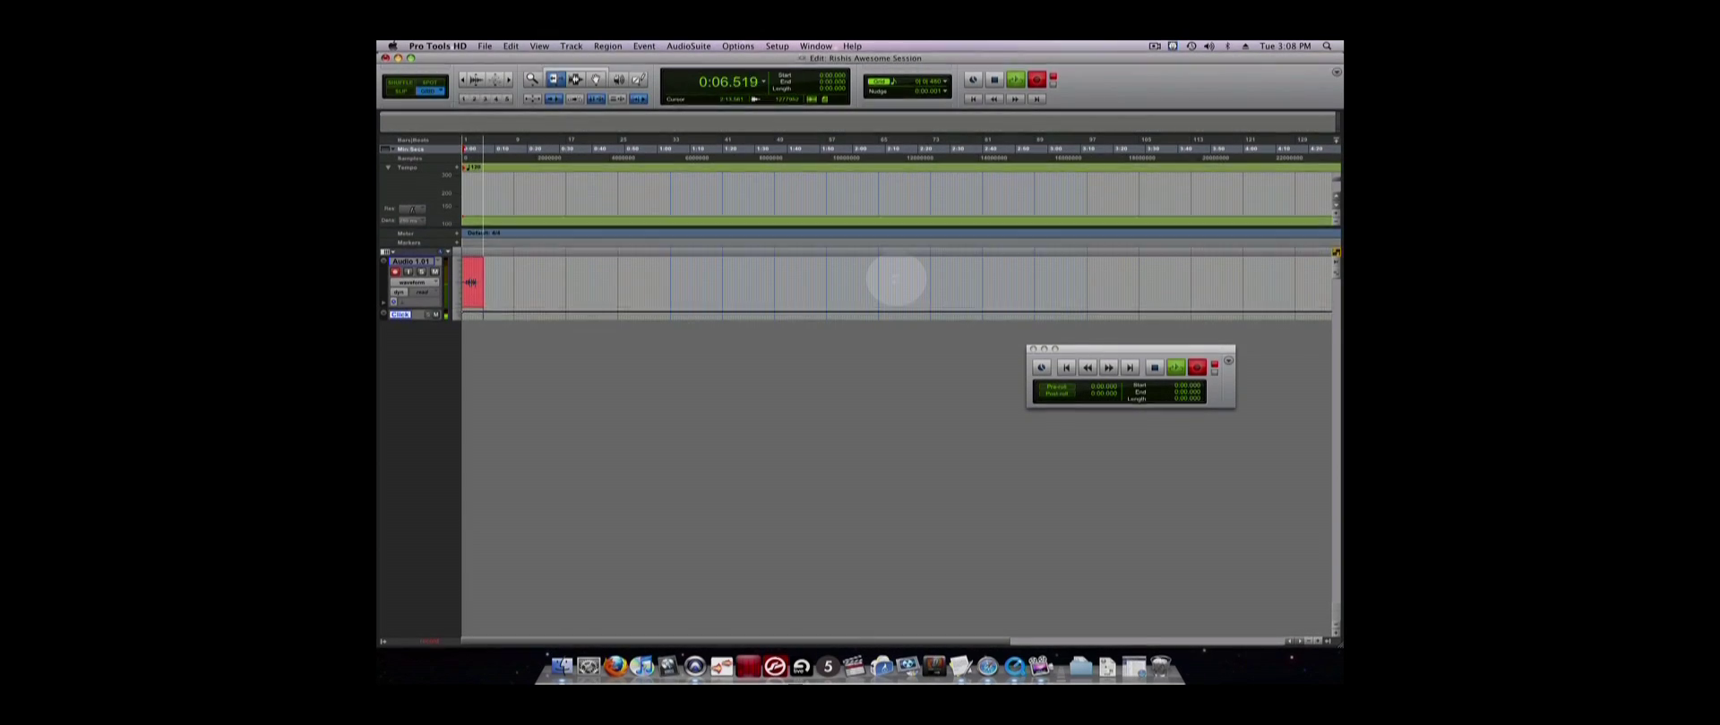
key(space)
- Record another take on new playlist Audio 1.02, then switch back to Audio 1.01
click(438, 260)
click(490, 217)
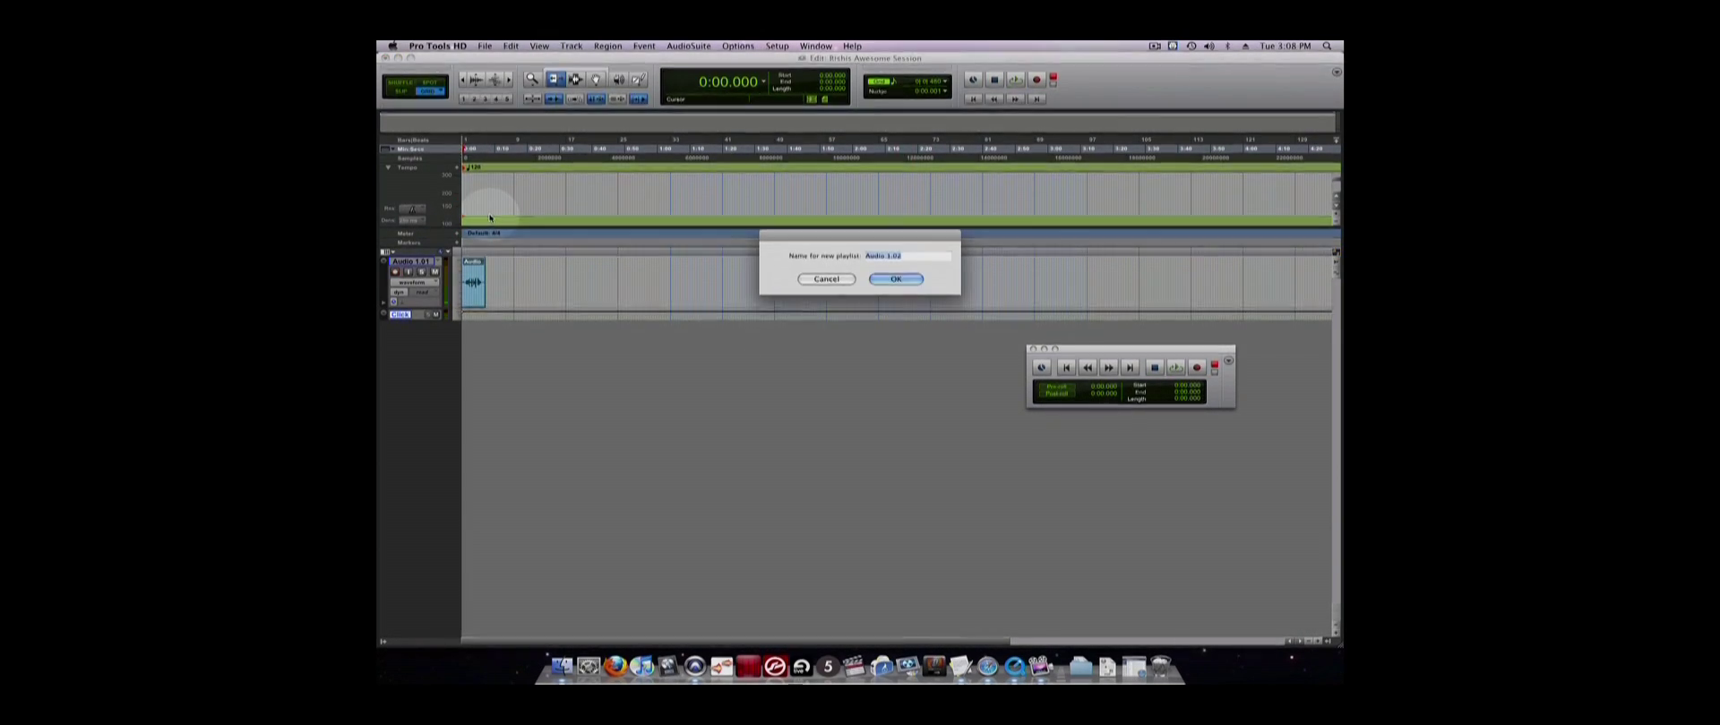
key(Return)
key(super+space)
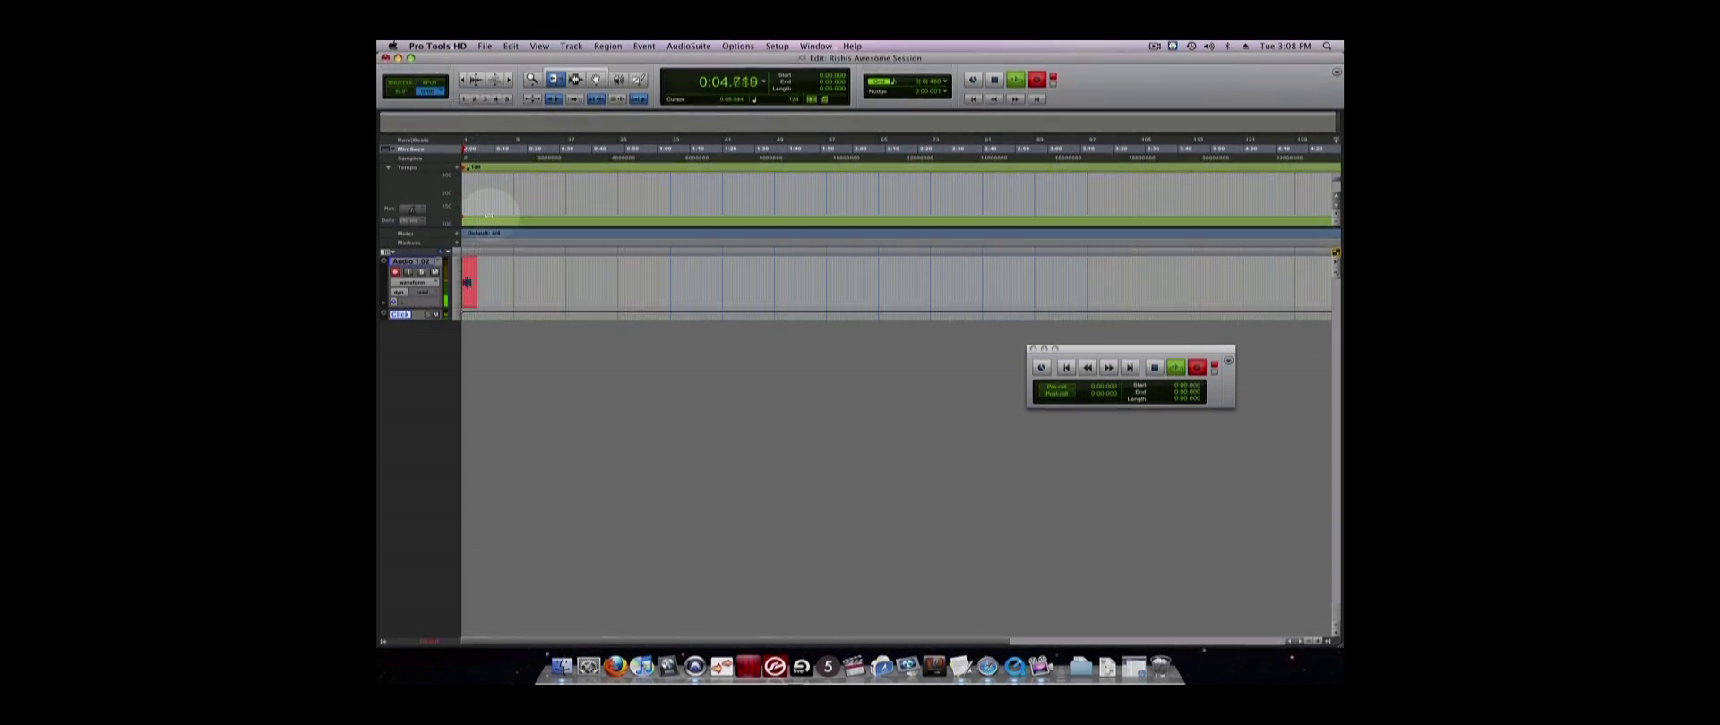
key(space)
click(438, 261)
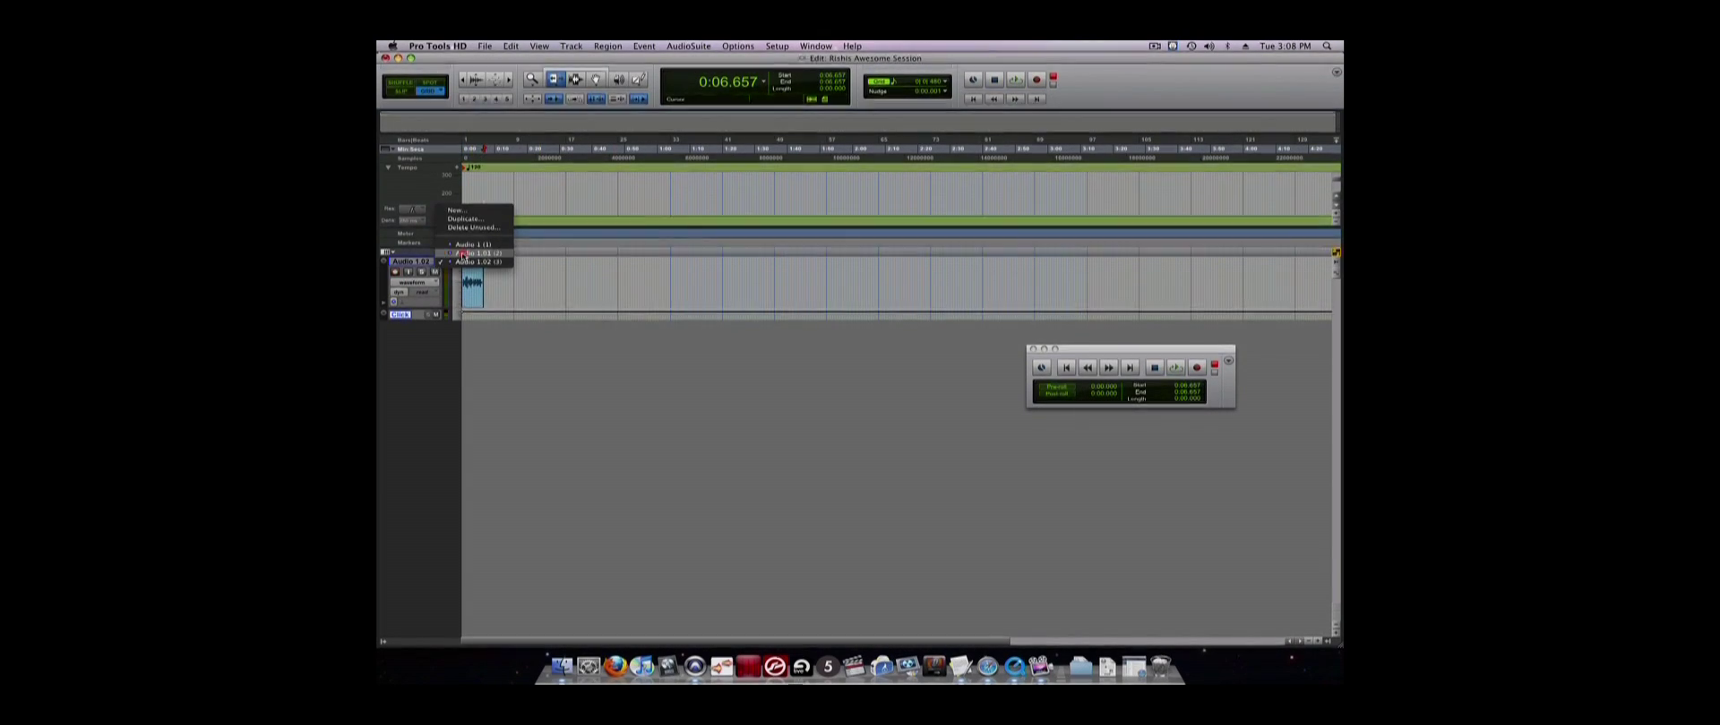
click(463, 254)
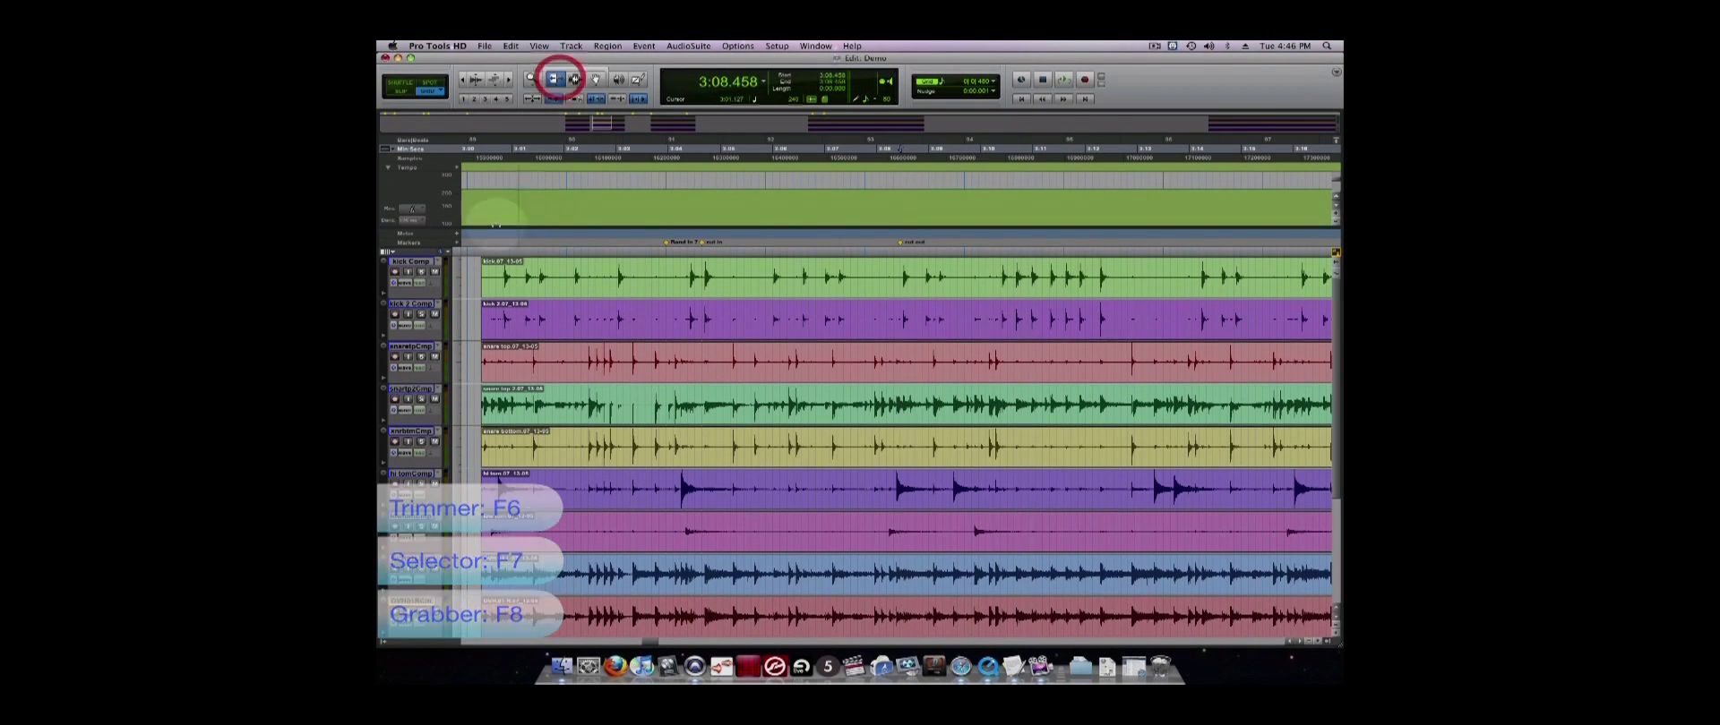
- Trim the grouped drum regions' start, delete a selected range, and slide later regions left
drag(485, 280, 538, 281)
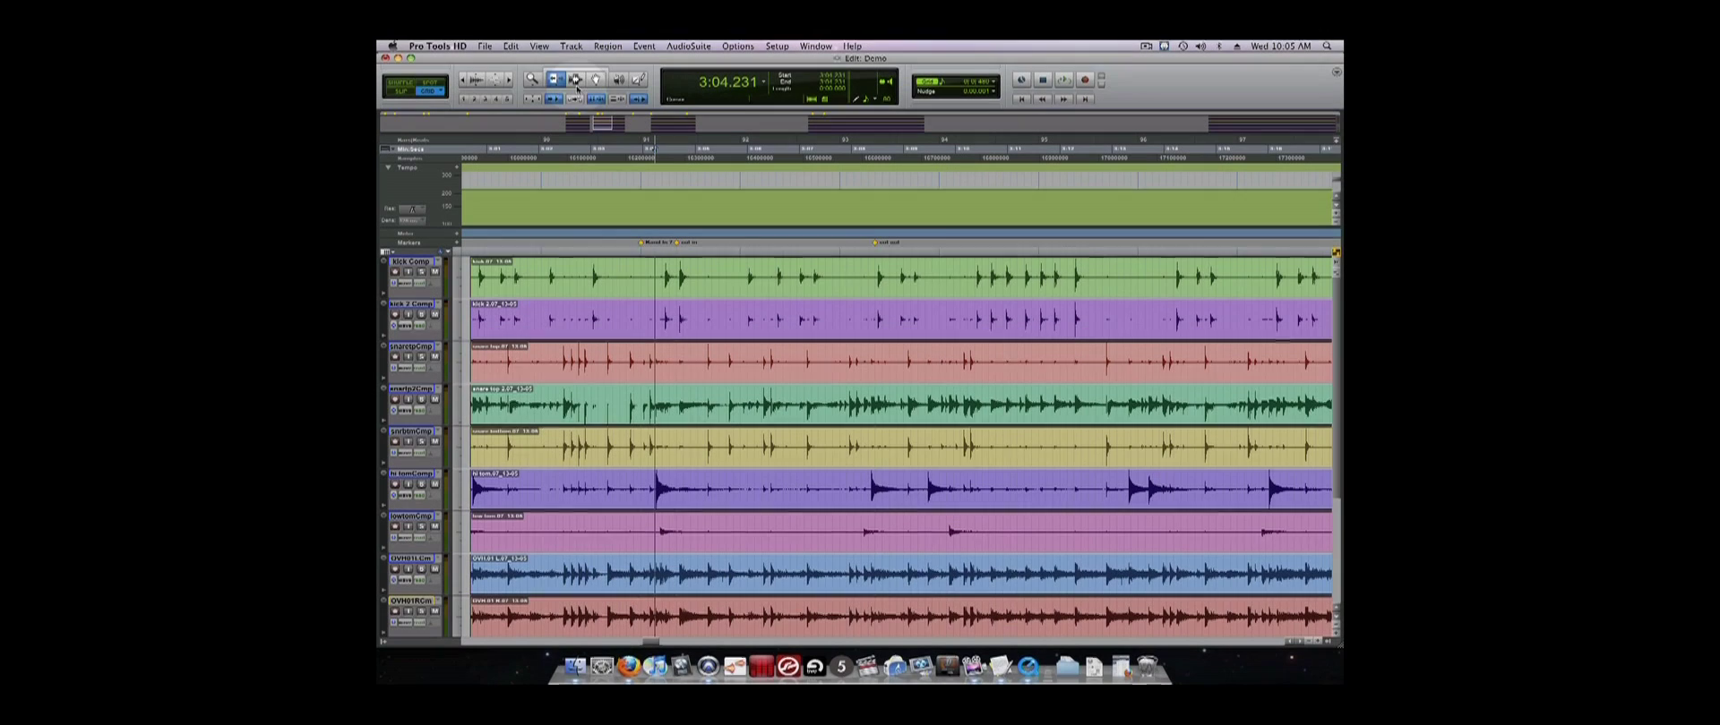
click(576, 80)
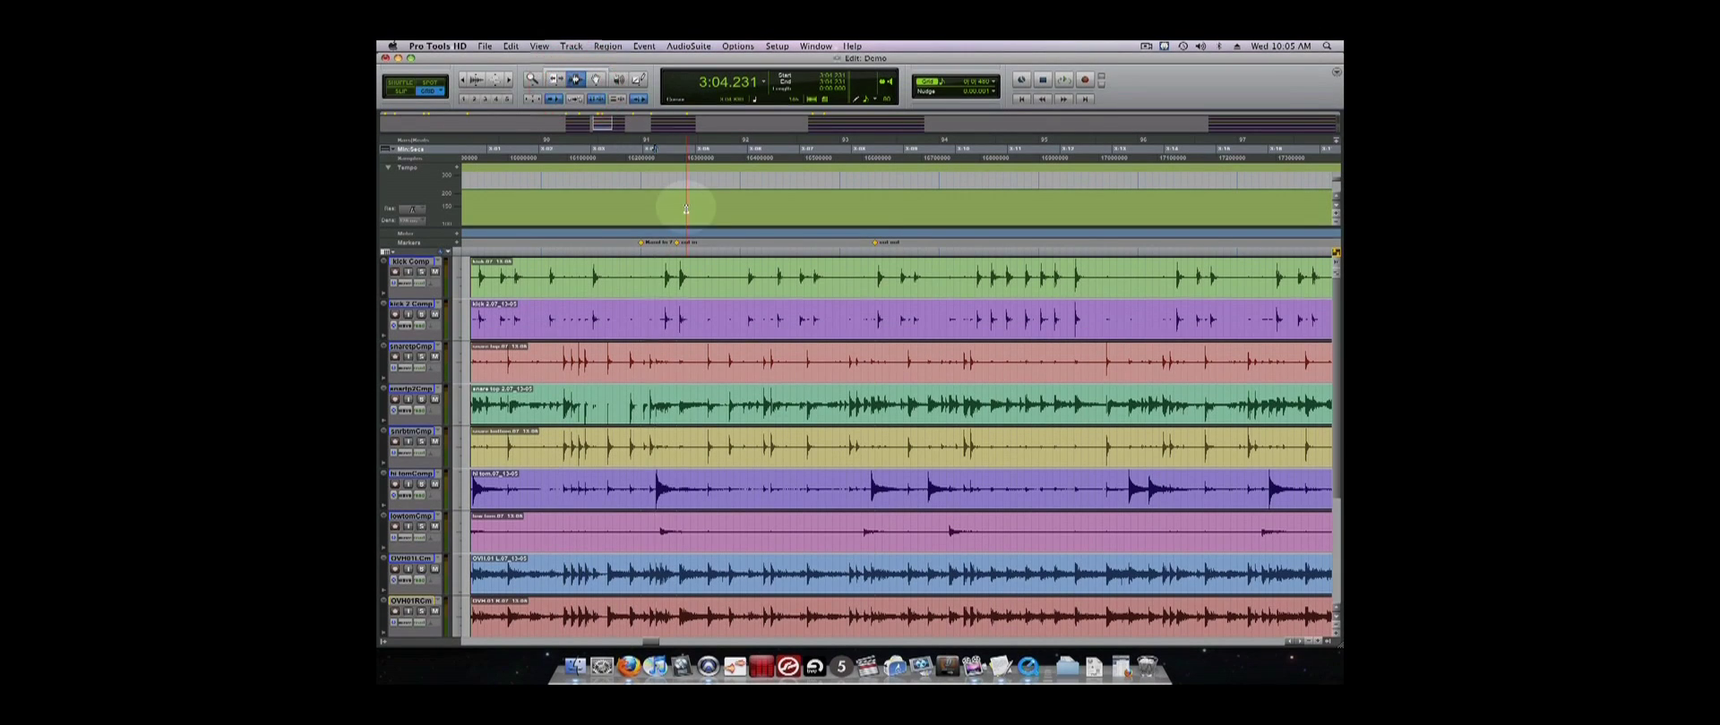
click(685, 271)
drag(685, 271, 877, 283)
key(Delete)
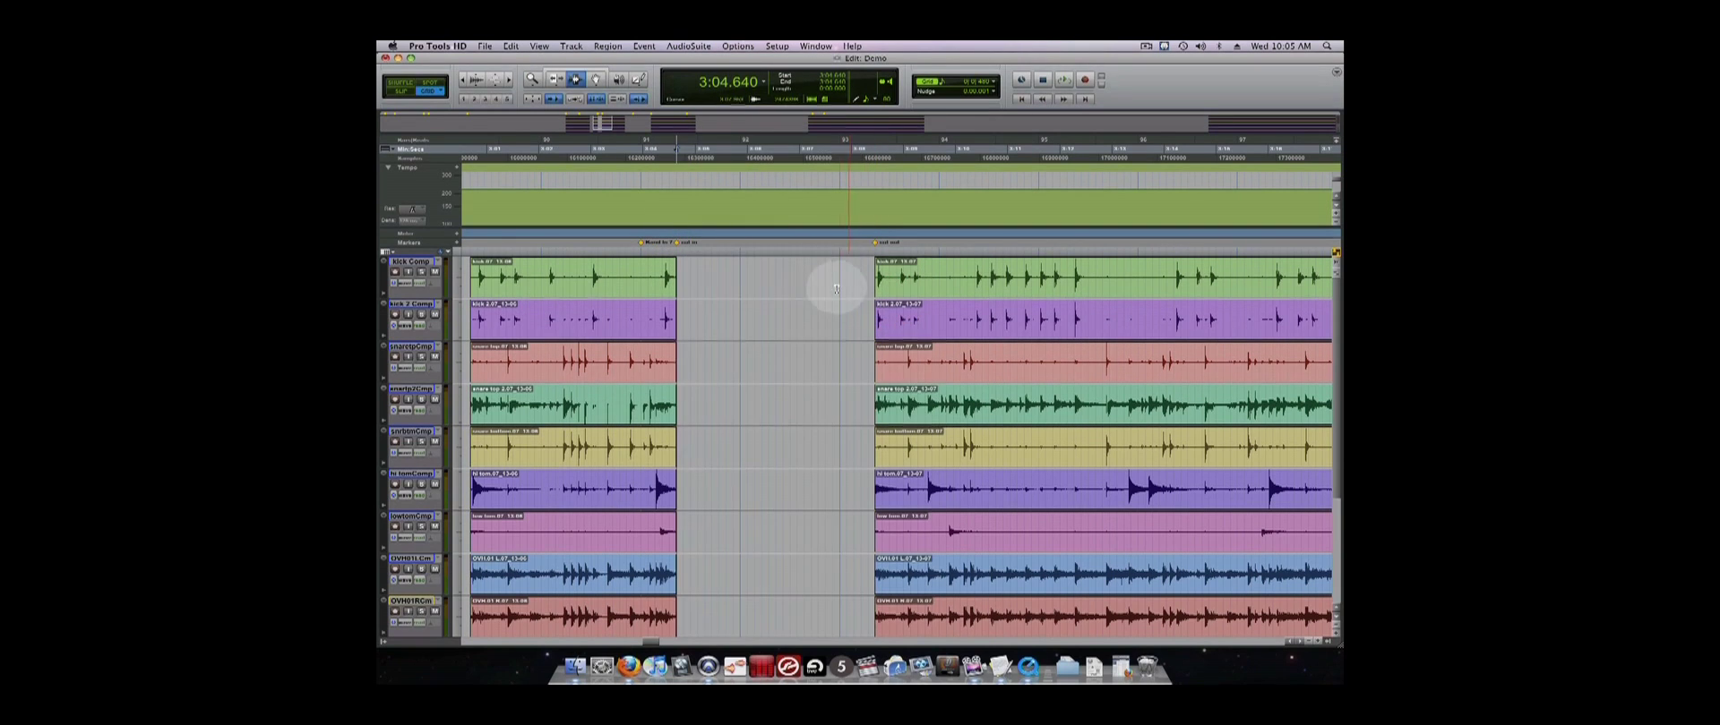
click(596, 79)
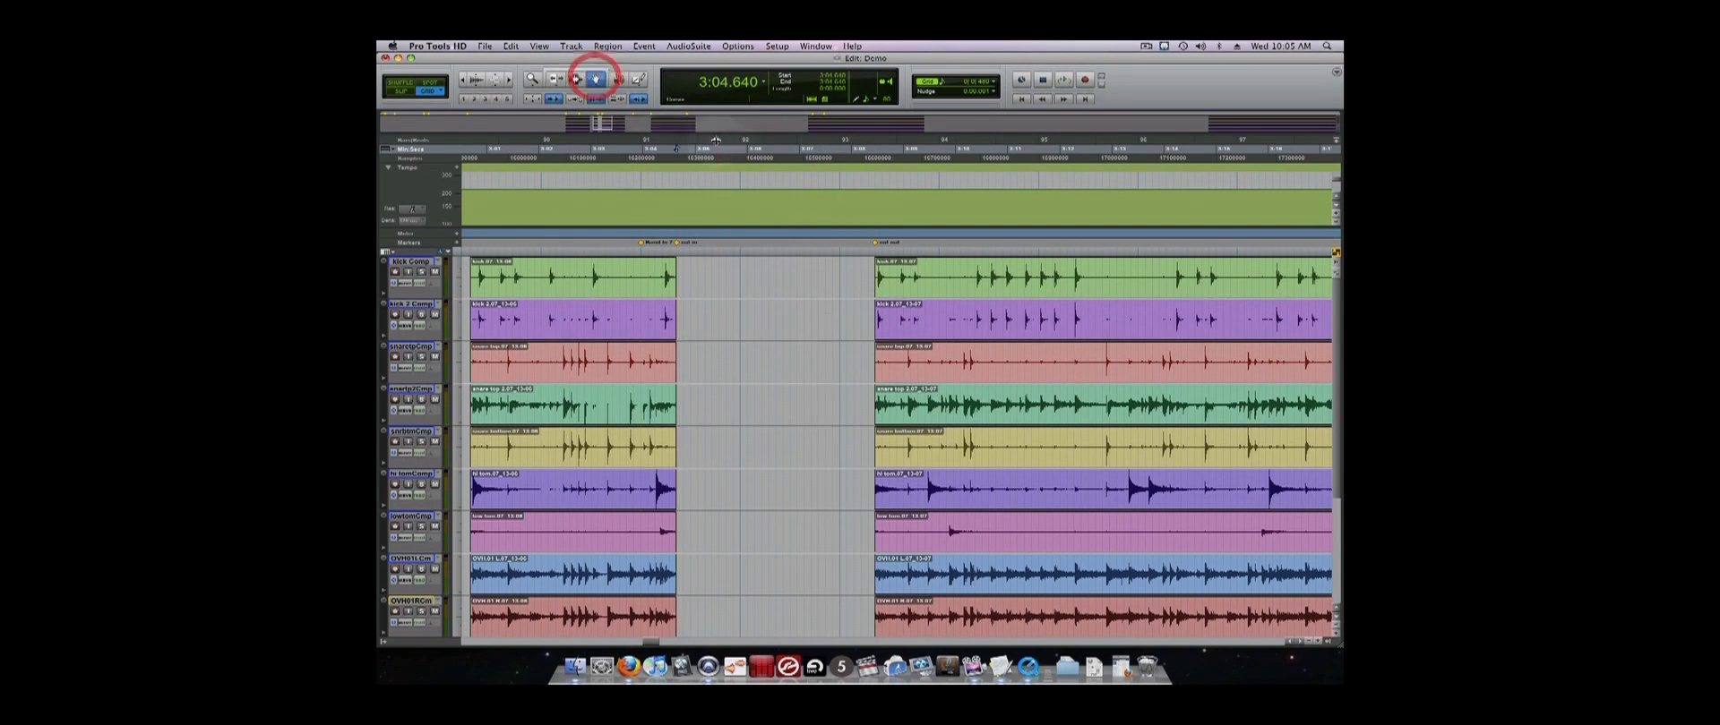
drag(907, 275, 708, 277)
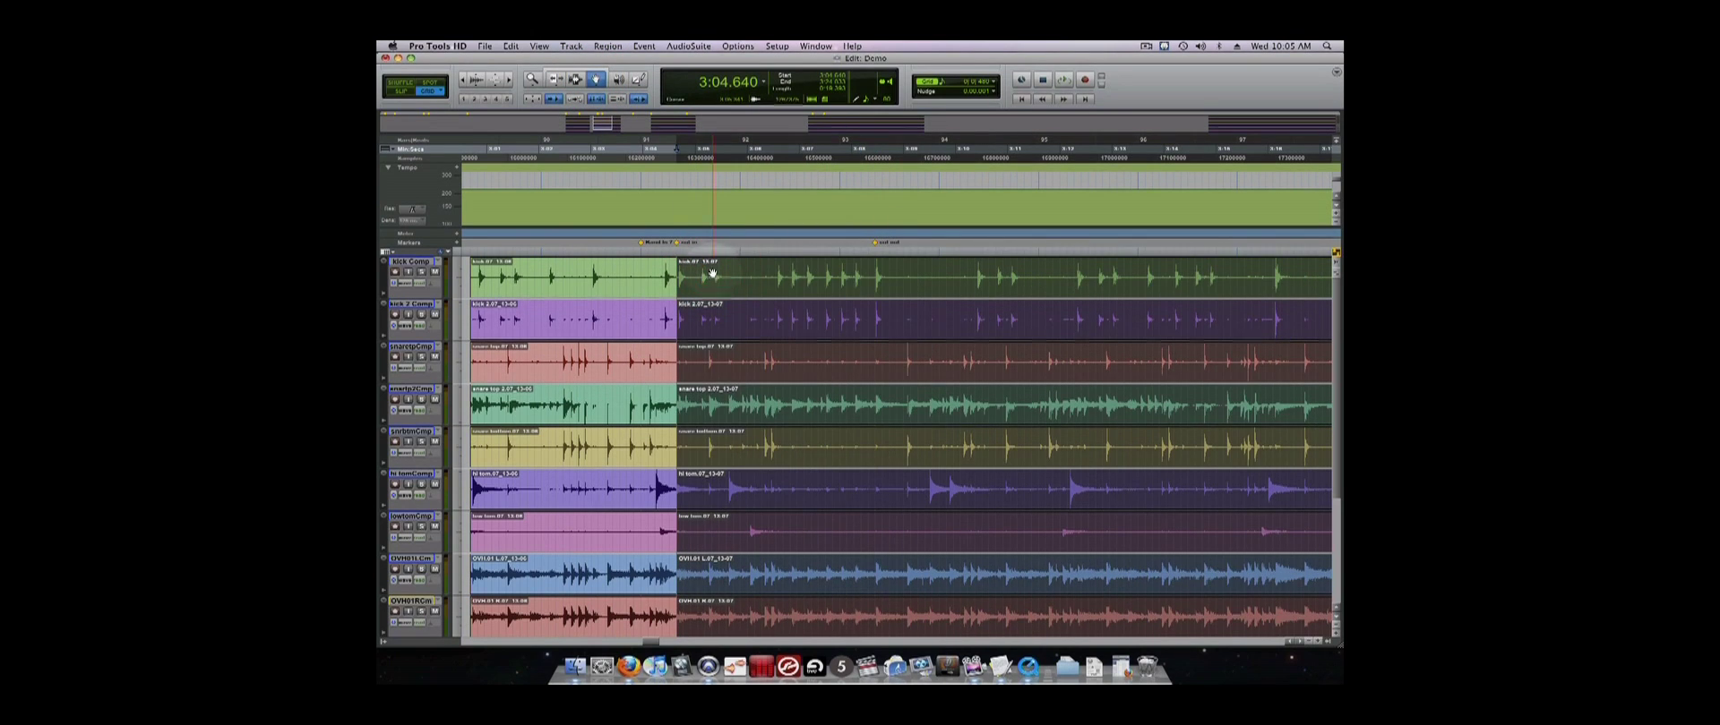
- With the Smart Tool on, trim the start of the left-hand drum regions later
click(581, 73)
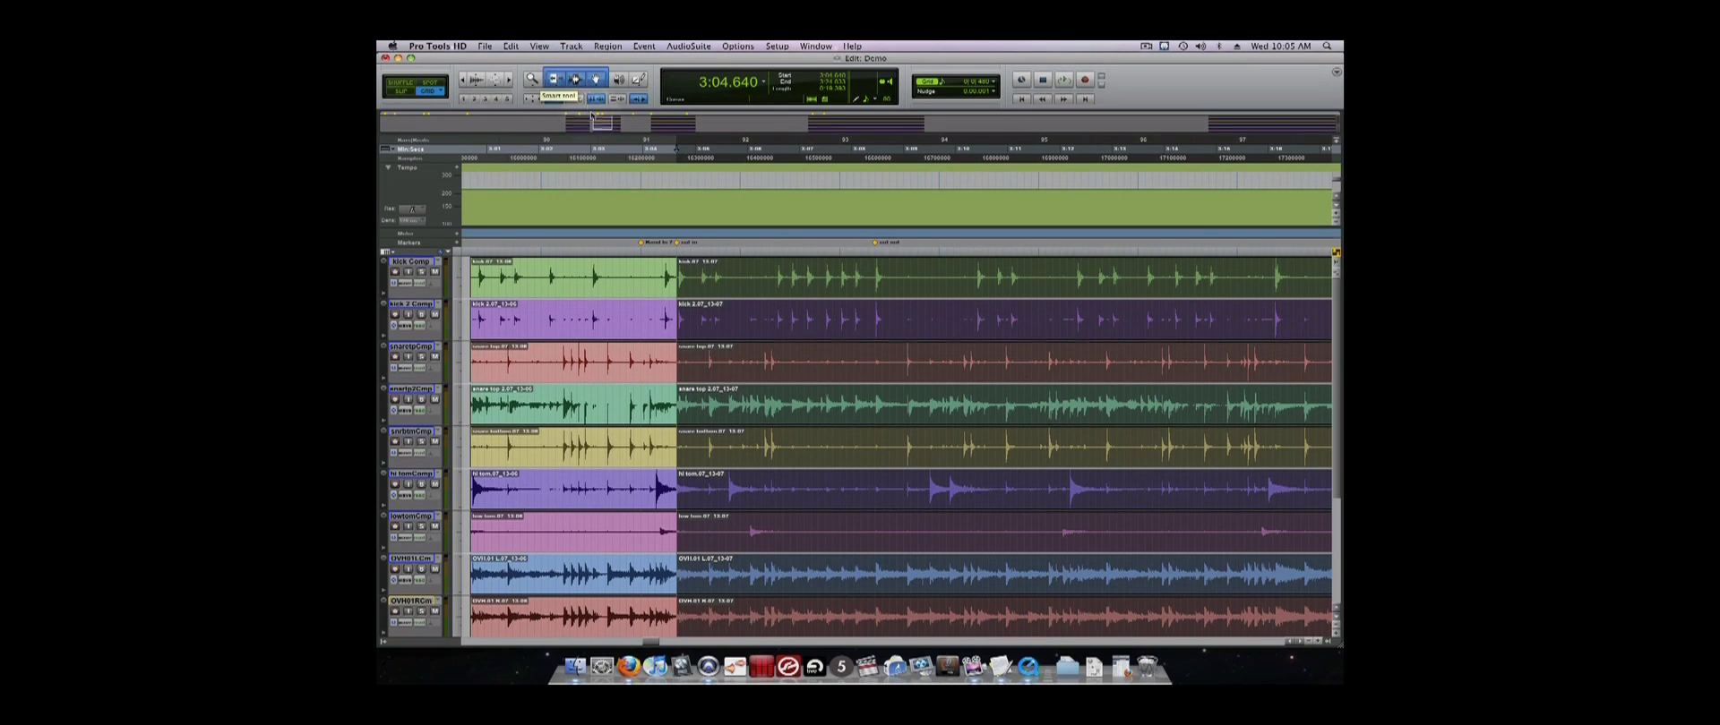
click(604, 209)
click(596, 224)
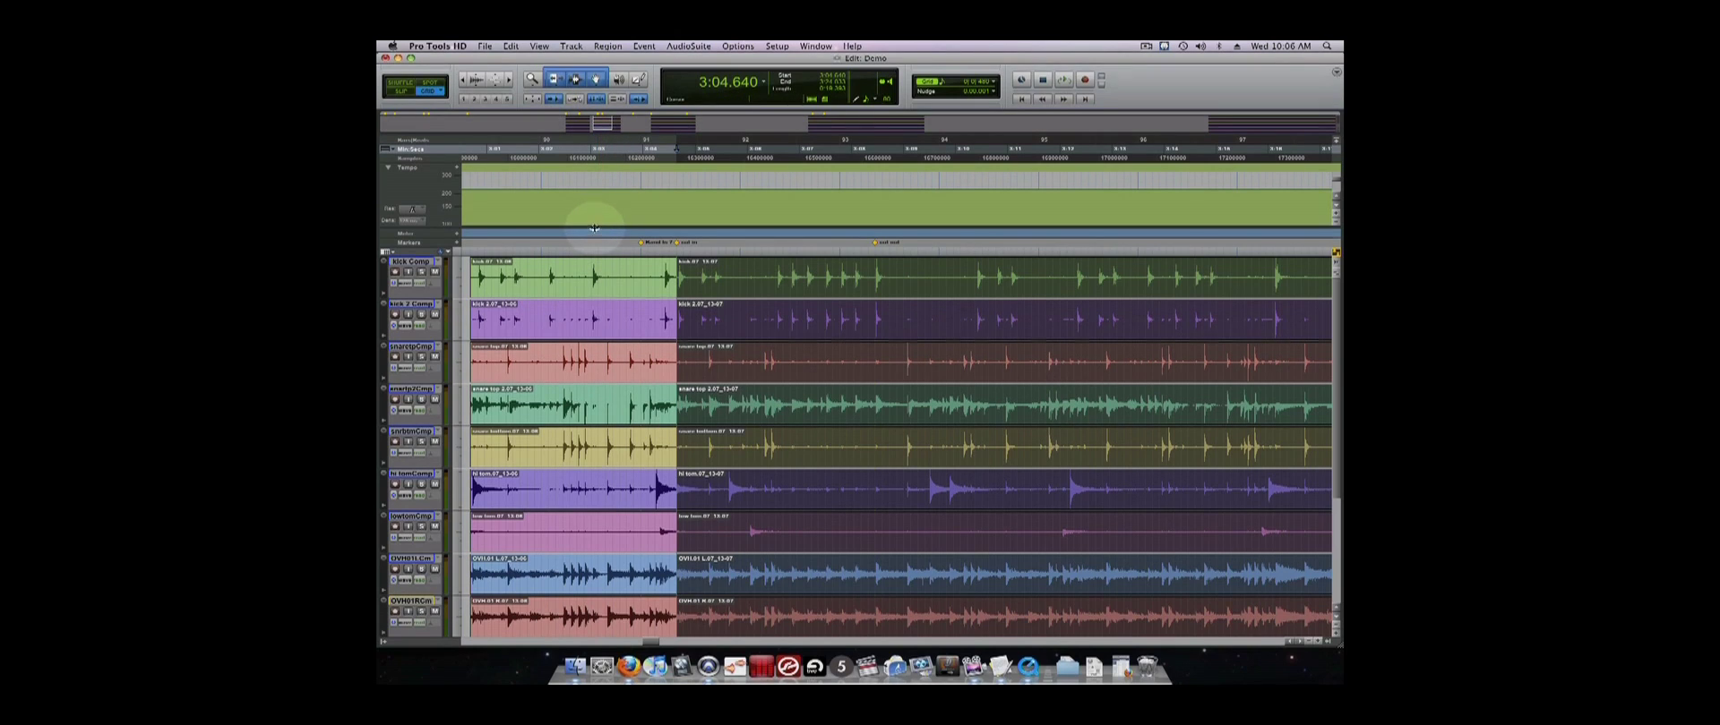
click(468, 219)
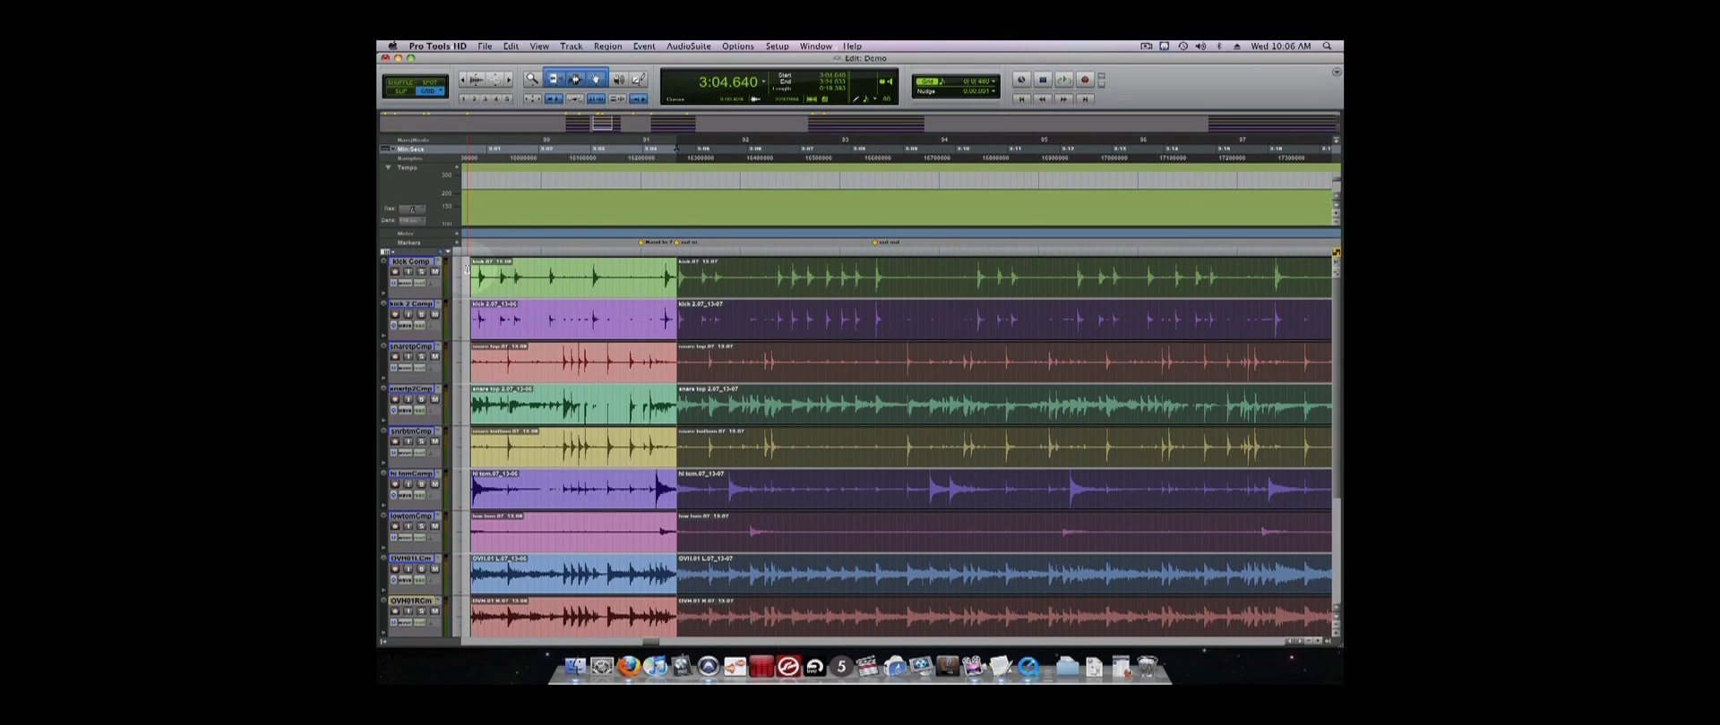
mouse_move(468, 268)
mouse_down()
mouse_move(520, 273)
mouse_move(467, 273)
mouse_up()
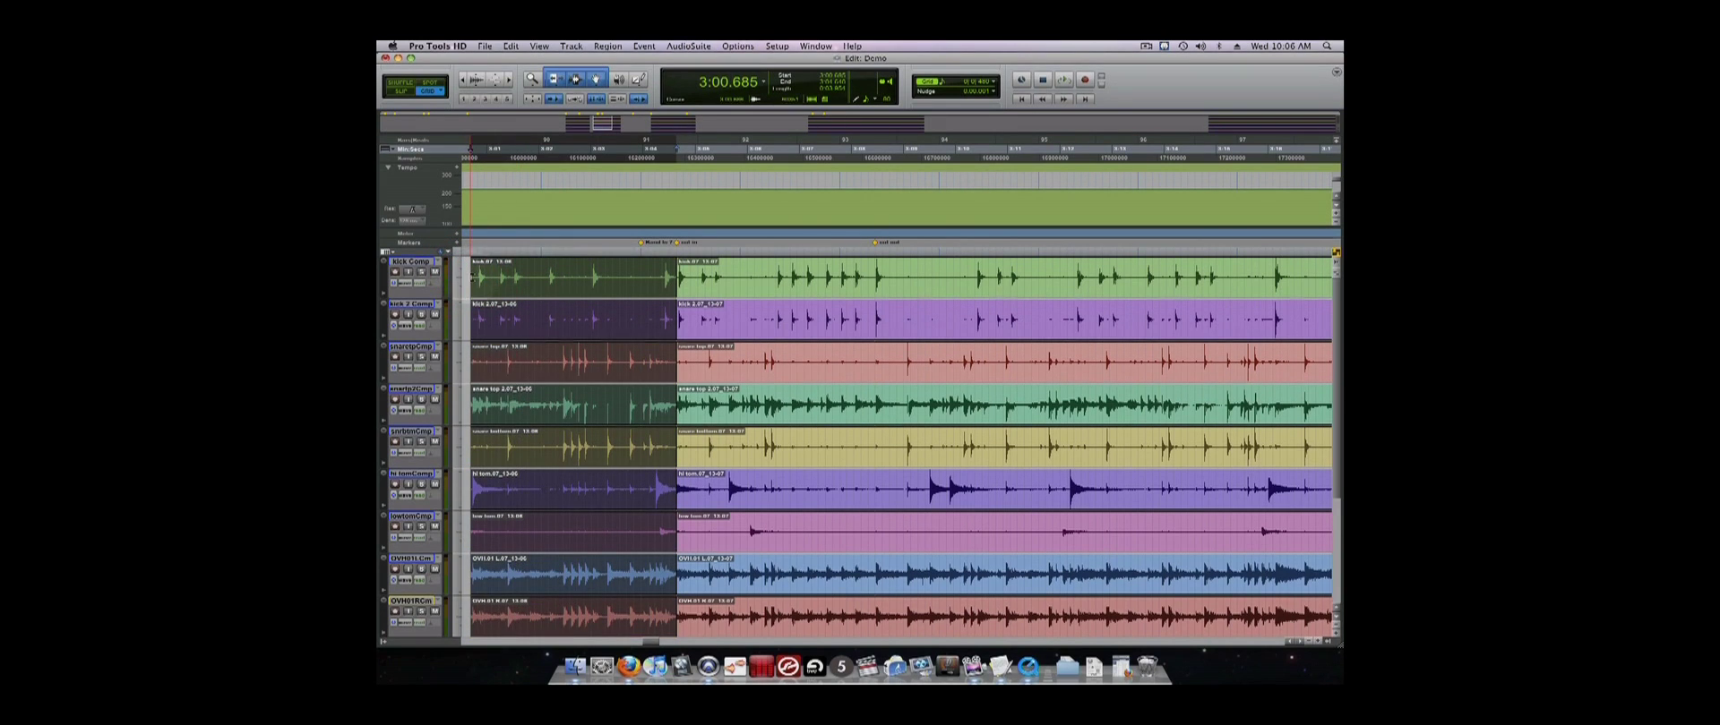
- Clear a thin slice at the regions' start and crossfade the region join on all tracks
click(678, 296)
click(644, 292)
drag(471, 262, 479, 262)
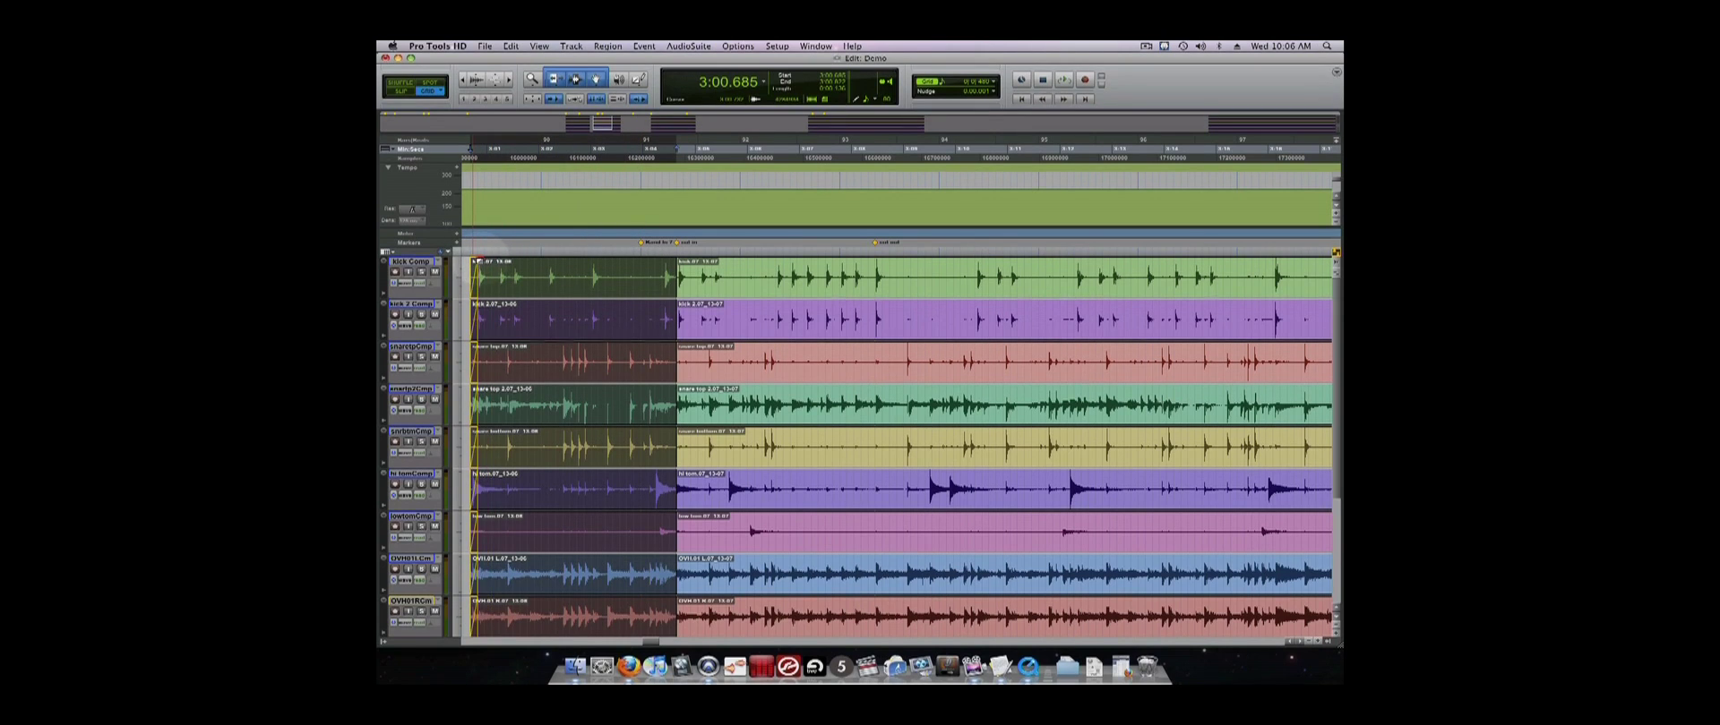
key(Delete)
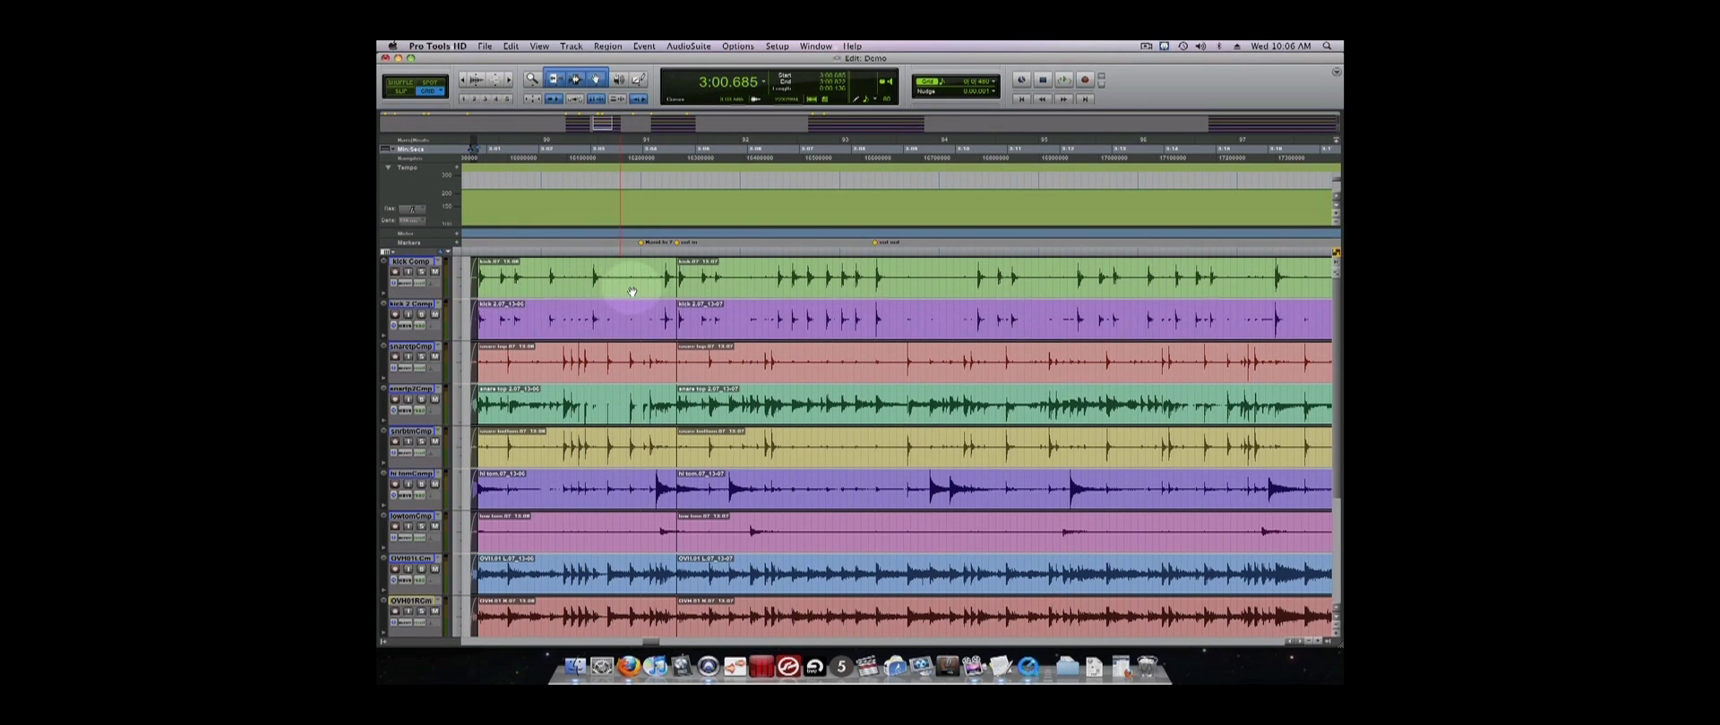
drag(671, 291, 679, 291)
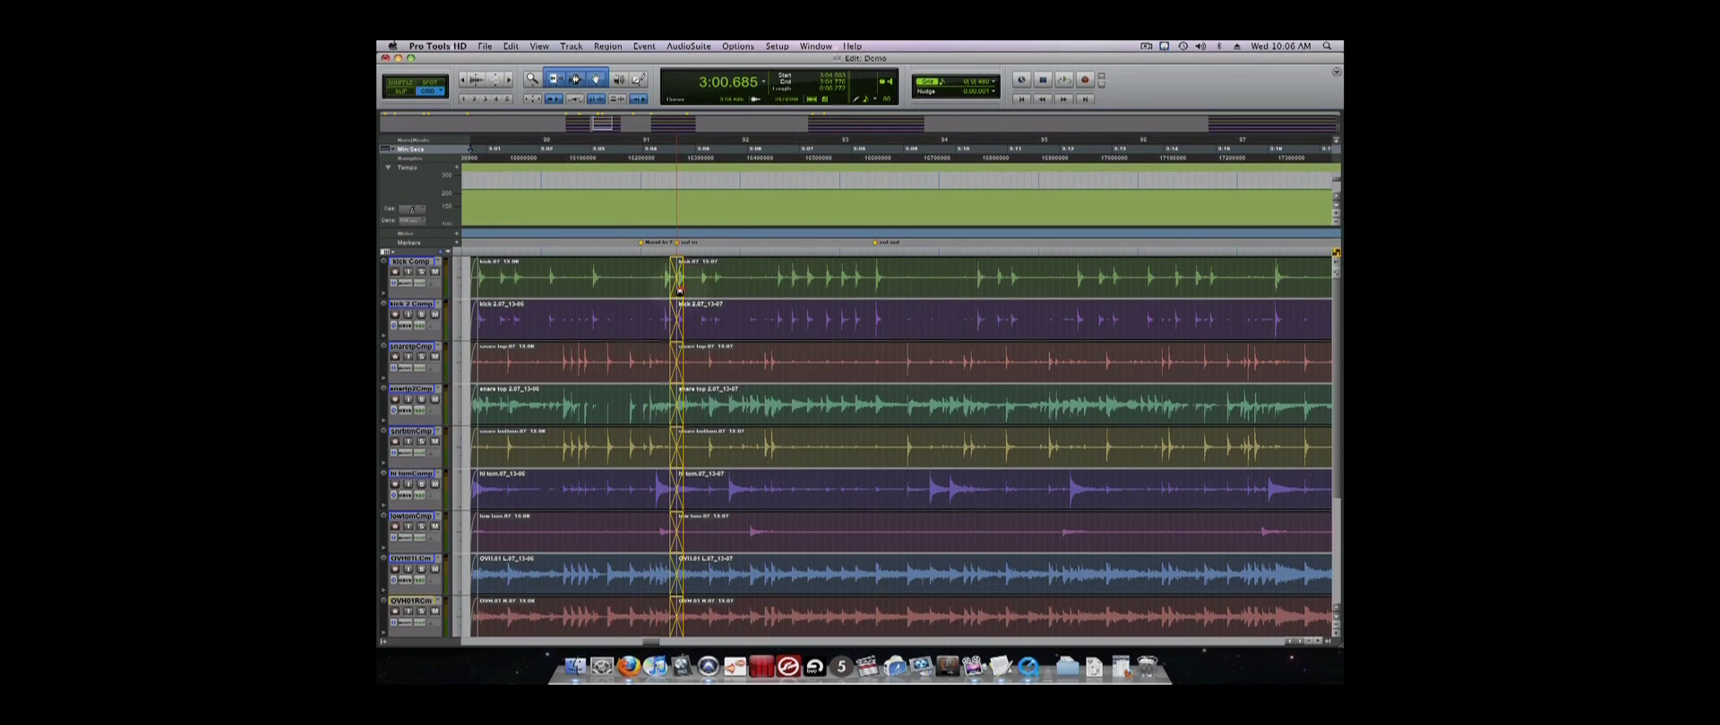
click(679, 291)
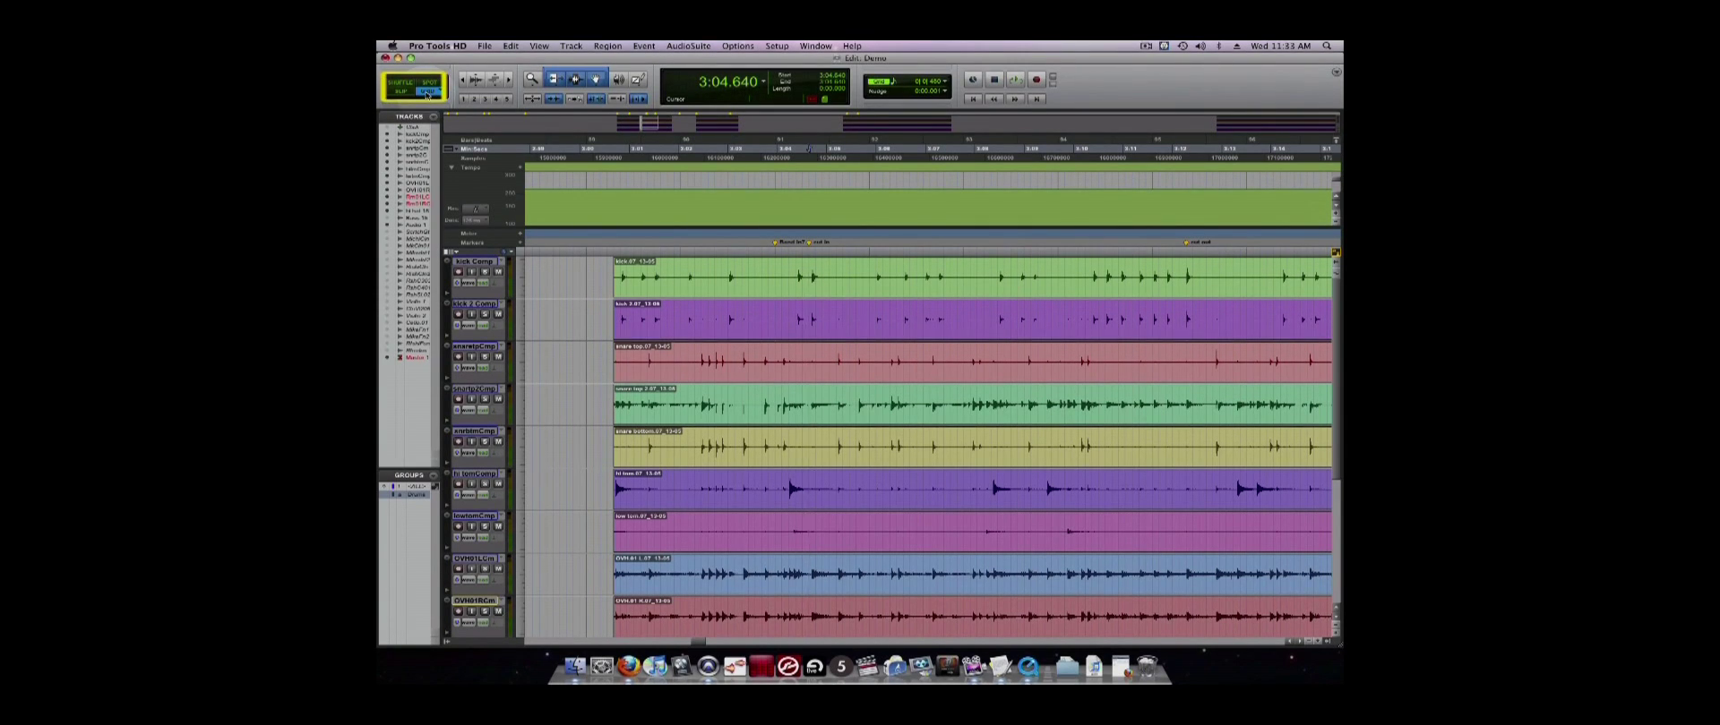
- Delete a short range across the drum tracks, then undo the change
click(808, 279)
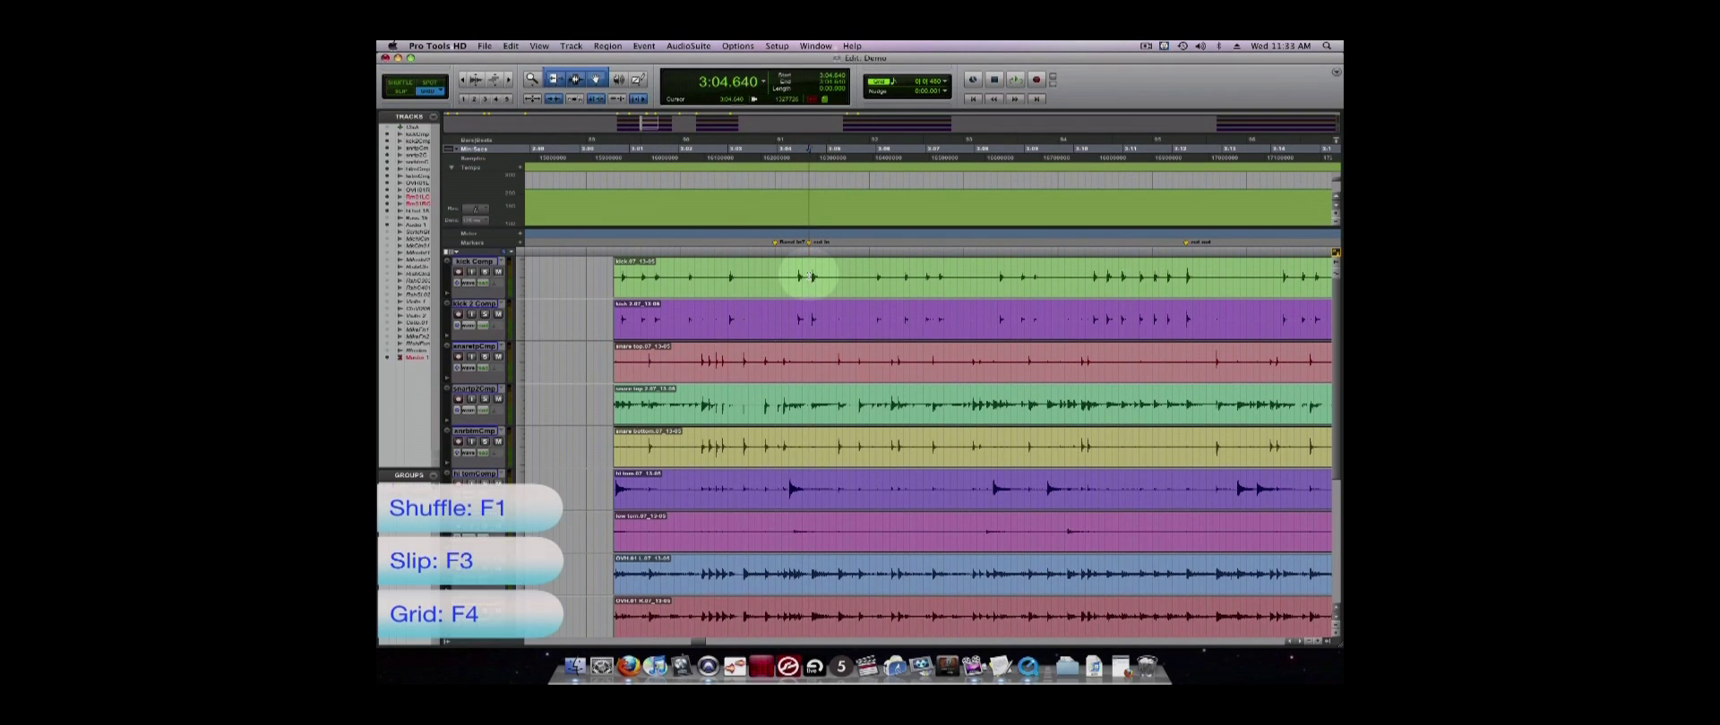
mouse_move(808, 279)
mouse_down()
mouse_move(1158, 282)
mouse_move(1182, 299)
mouse_move(1201, 282)
mouse_move(820, 282)
mouse_up()
key(Delete)
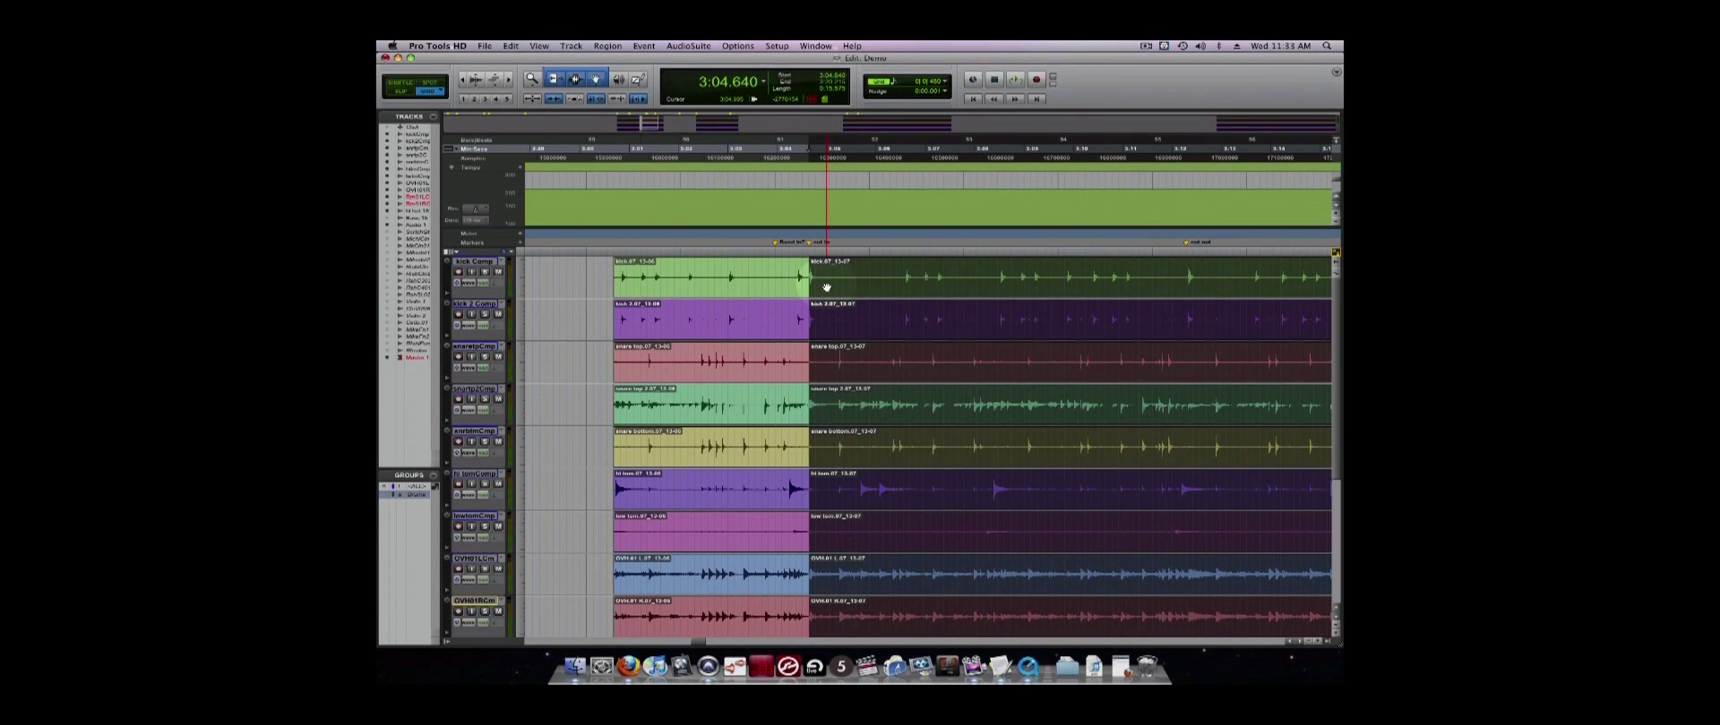
key(super+z)
key(super+shift+z)
key(super+z)
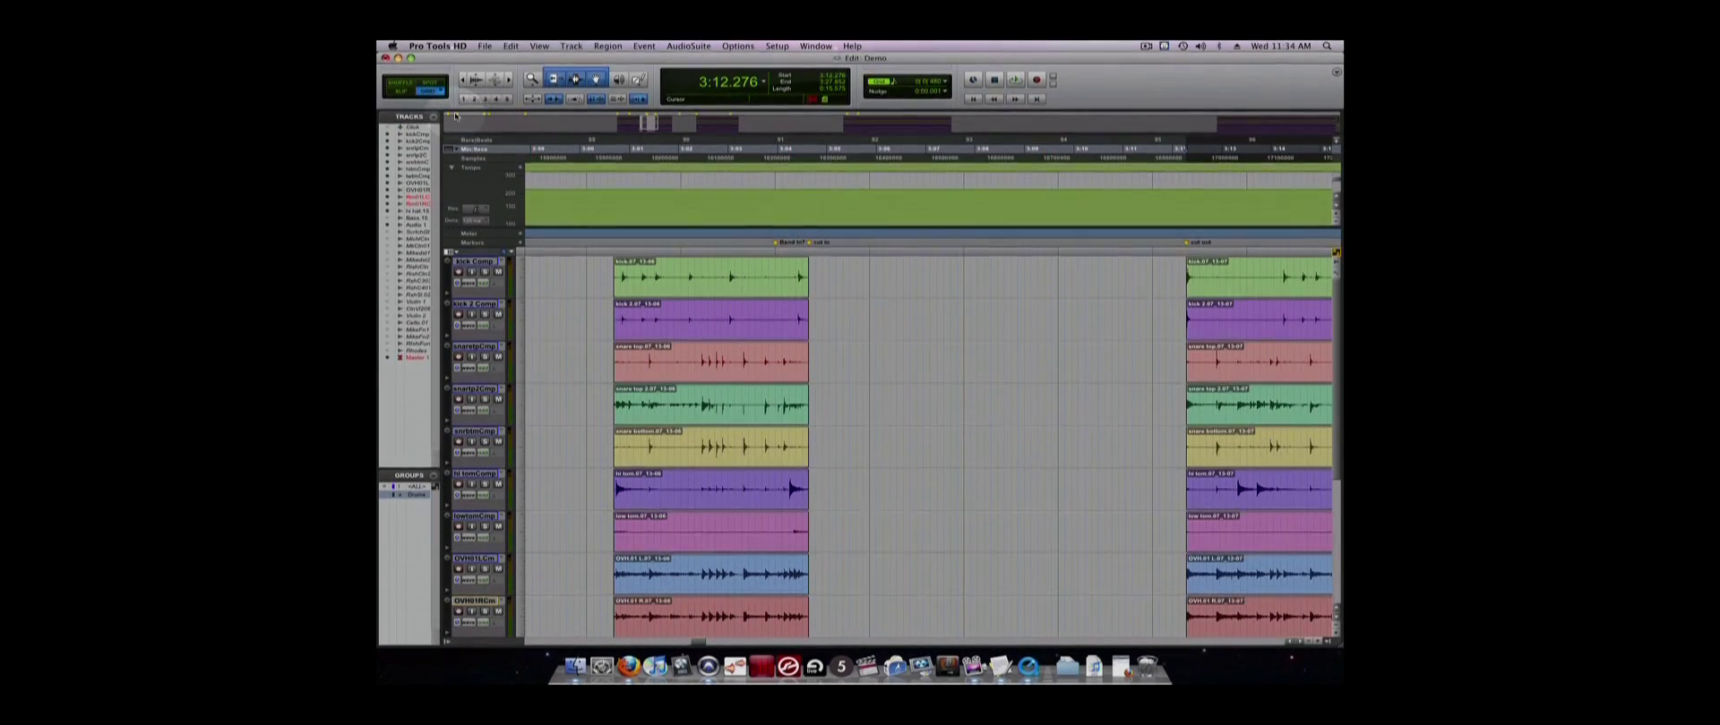
- In Slip mode, slide the right-hand regions earlier on all tracks
click(400, 91)
click(1036, 276)
click(1225, 286)
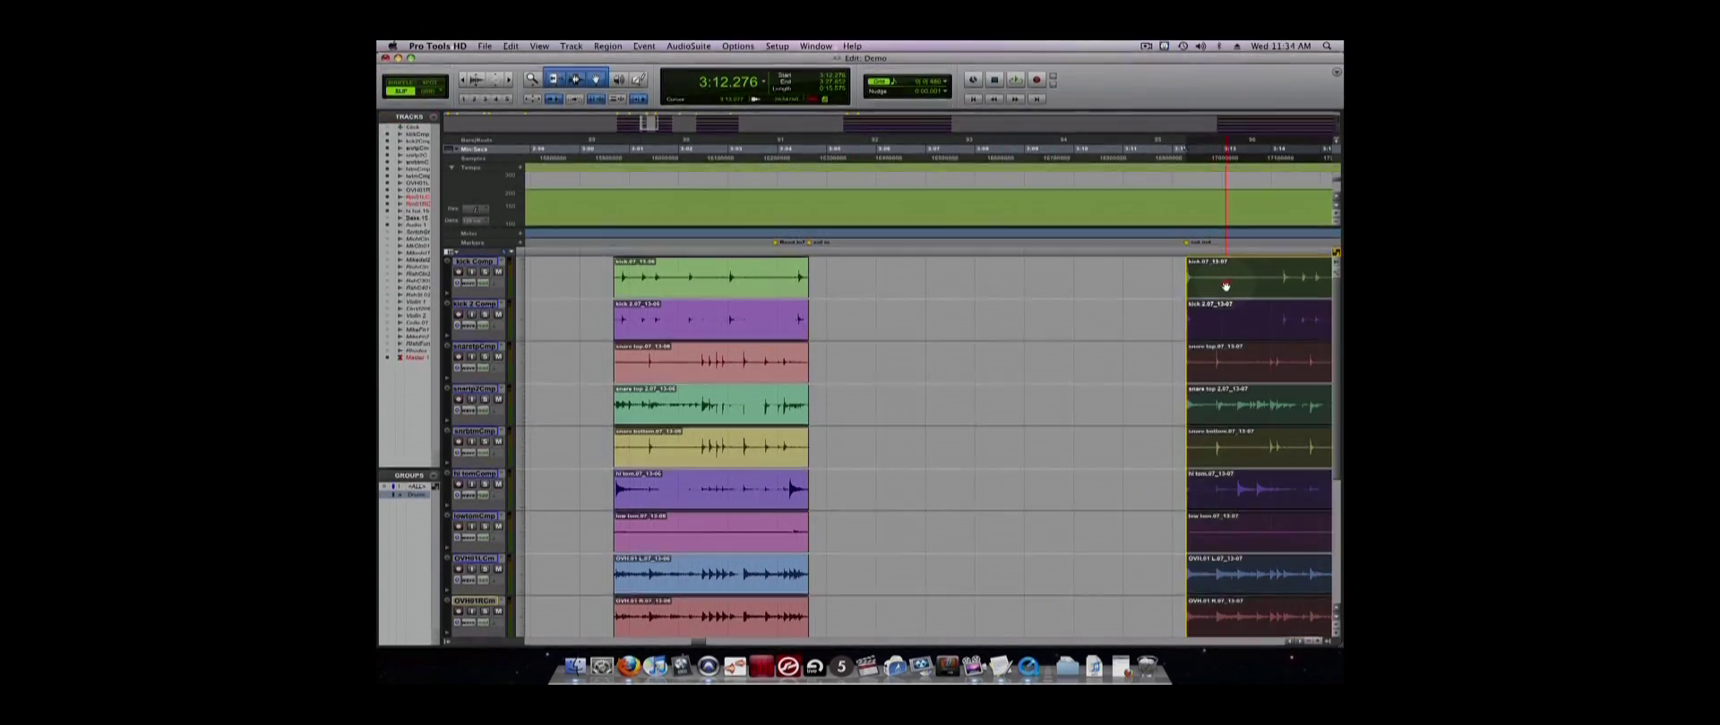
drag(1225, 285, 1105, 277)
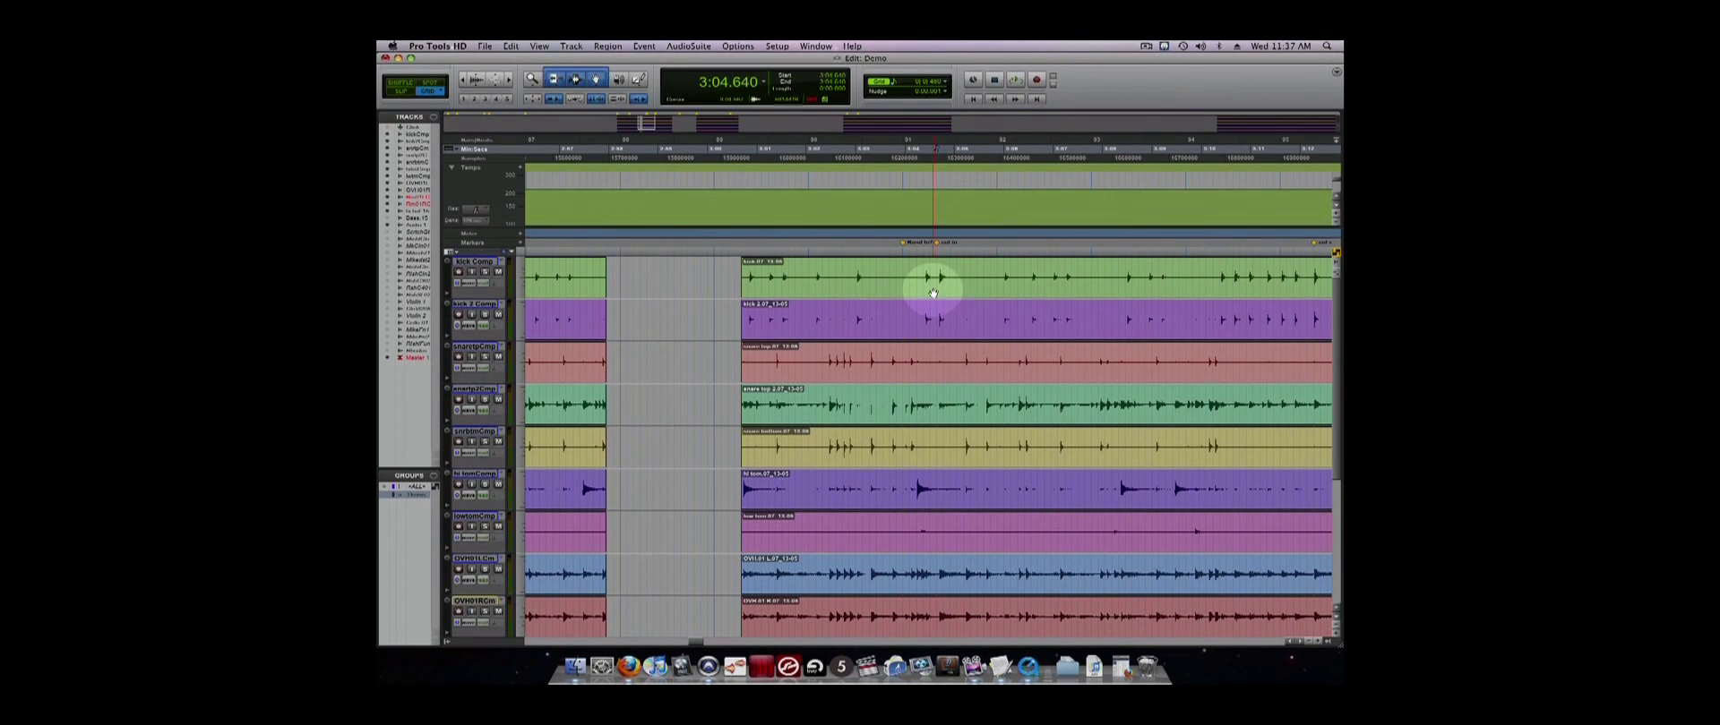
- Separate regions at 3:04.640 and 3:12.276 and delete that section in Shuffle mode
key(super+e)
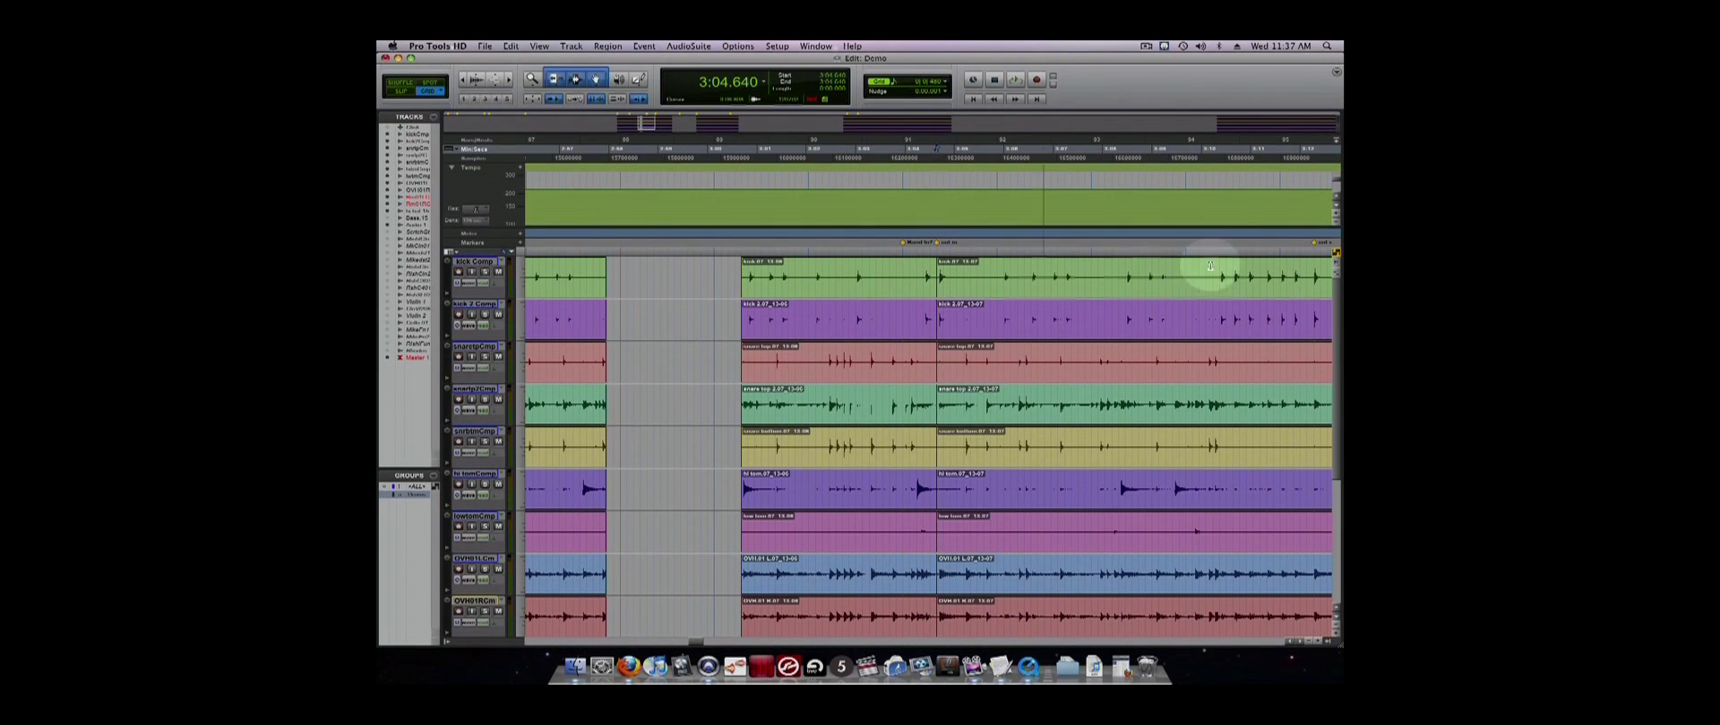
click(1312, 260)
key(super+e)
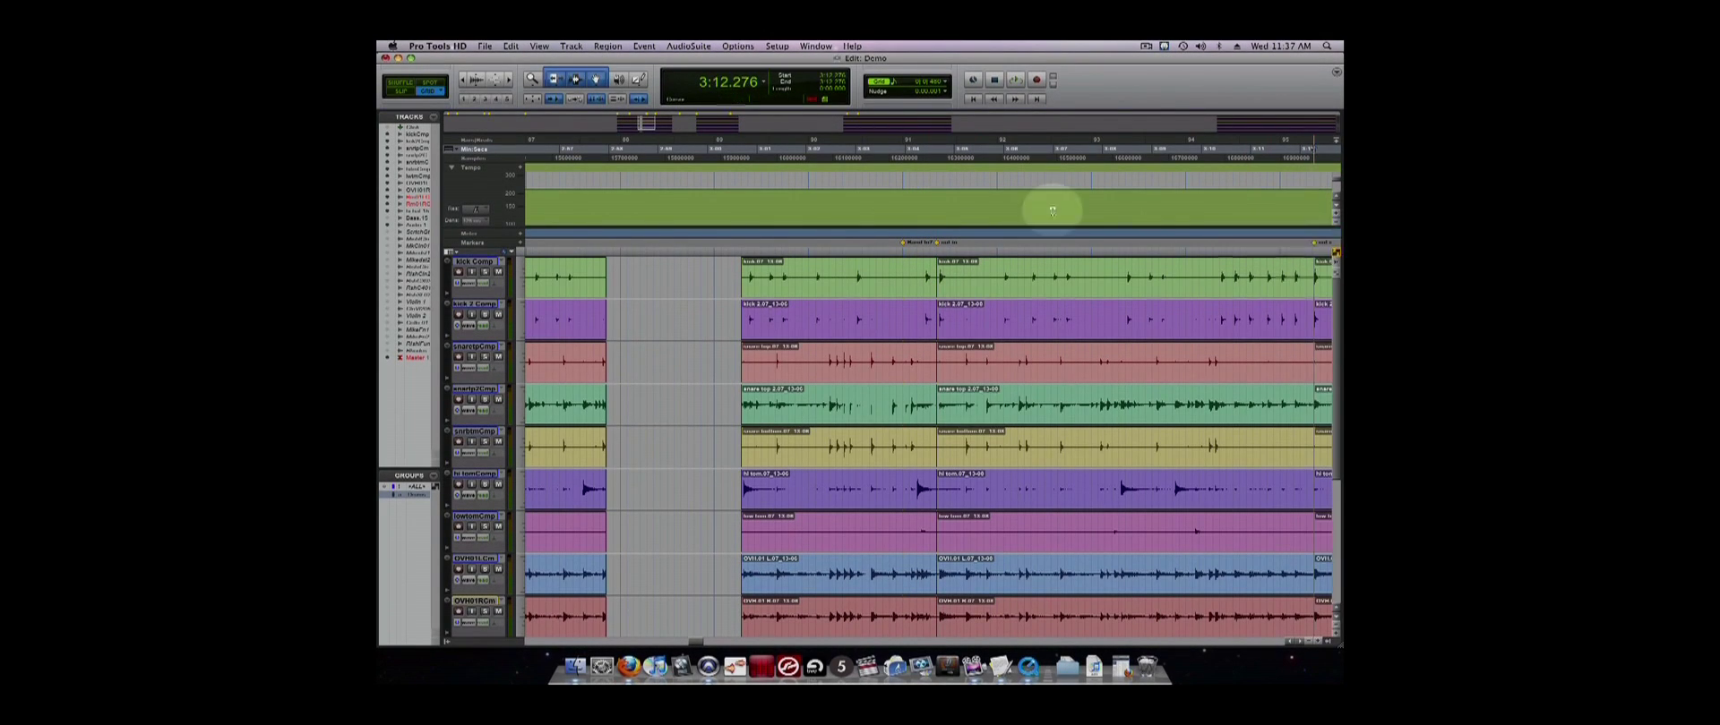
click(401, 83)
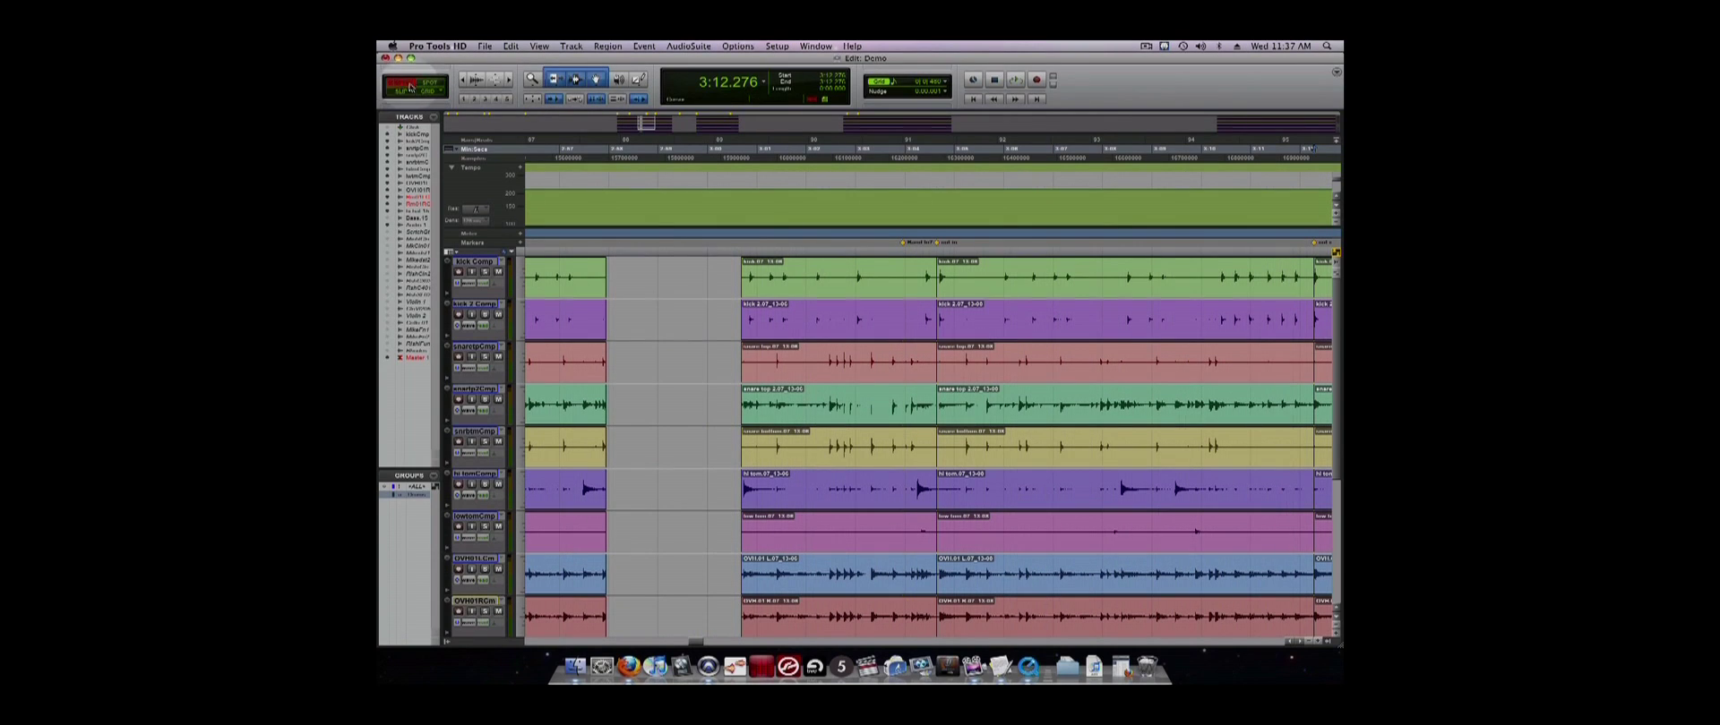
click(1080, 288)
key(Delete)
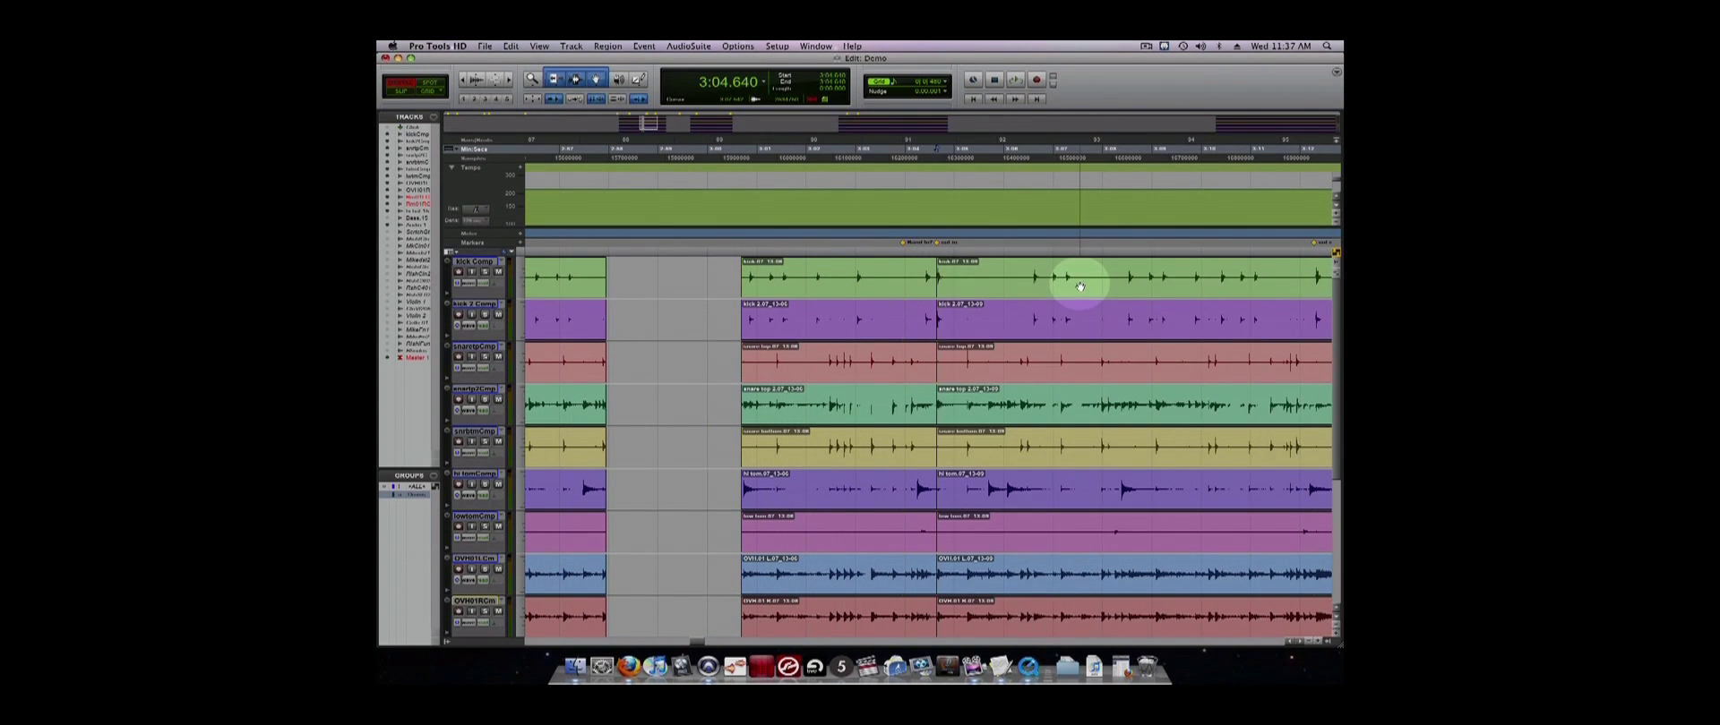
- Select the kick-region block across all tracks and drag it earlier
click(809, 289)
drag(809, 289, 770, 291)
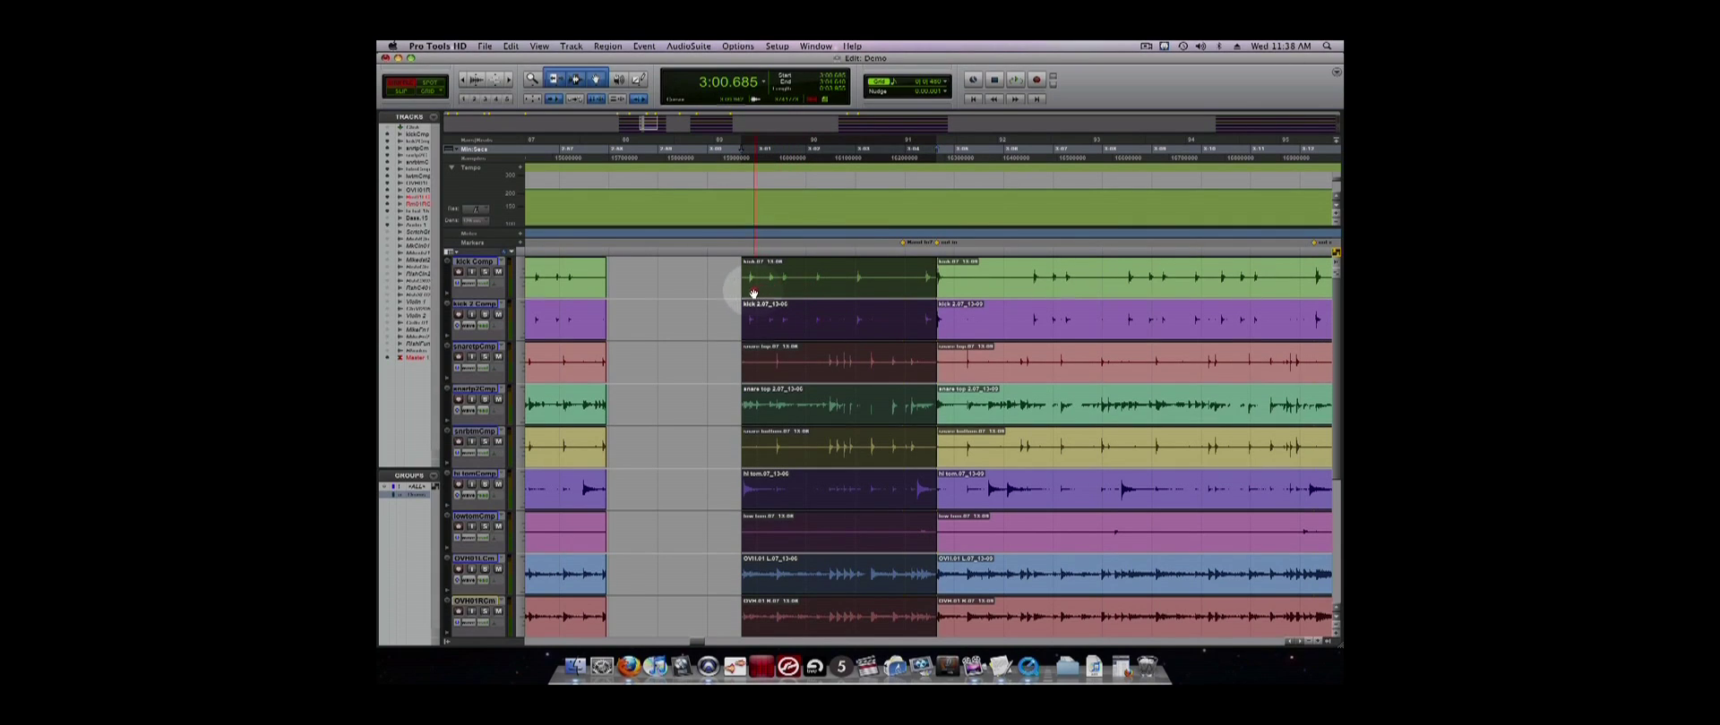
drag(753, 293, 692, 300)
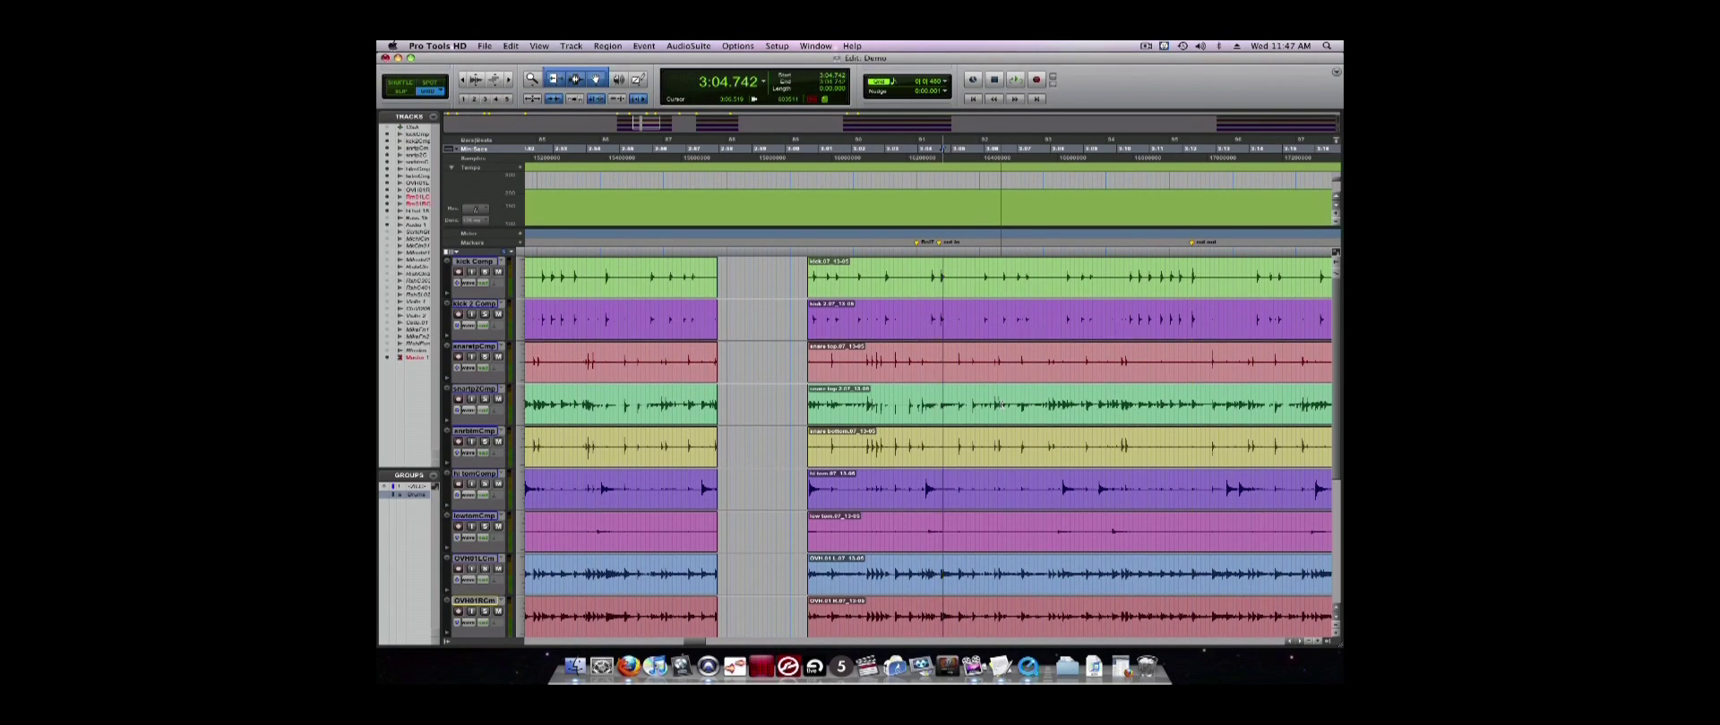
click(1000, 404)
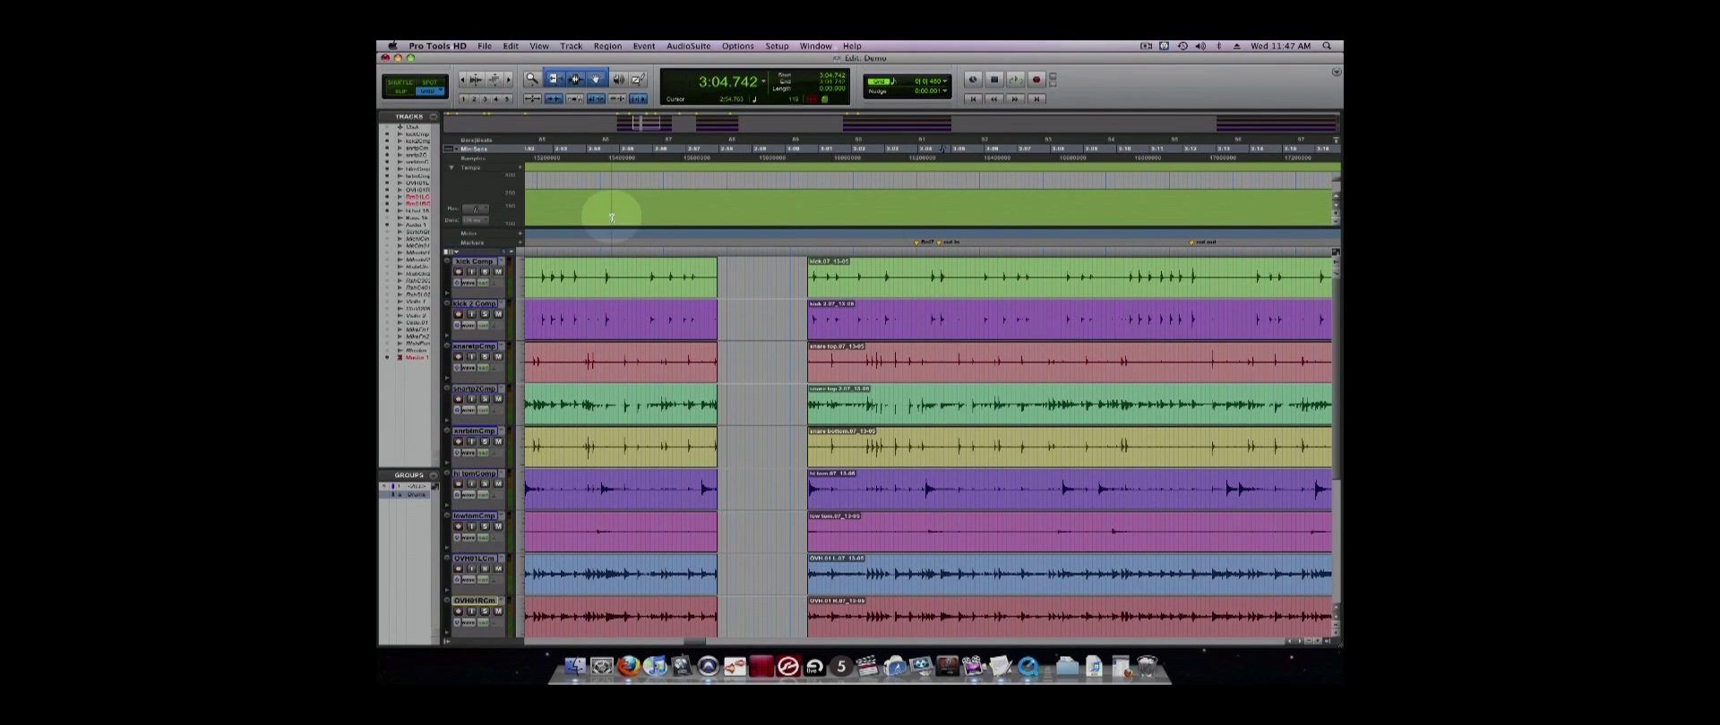
click(462, 99)
click(484, 99)
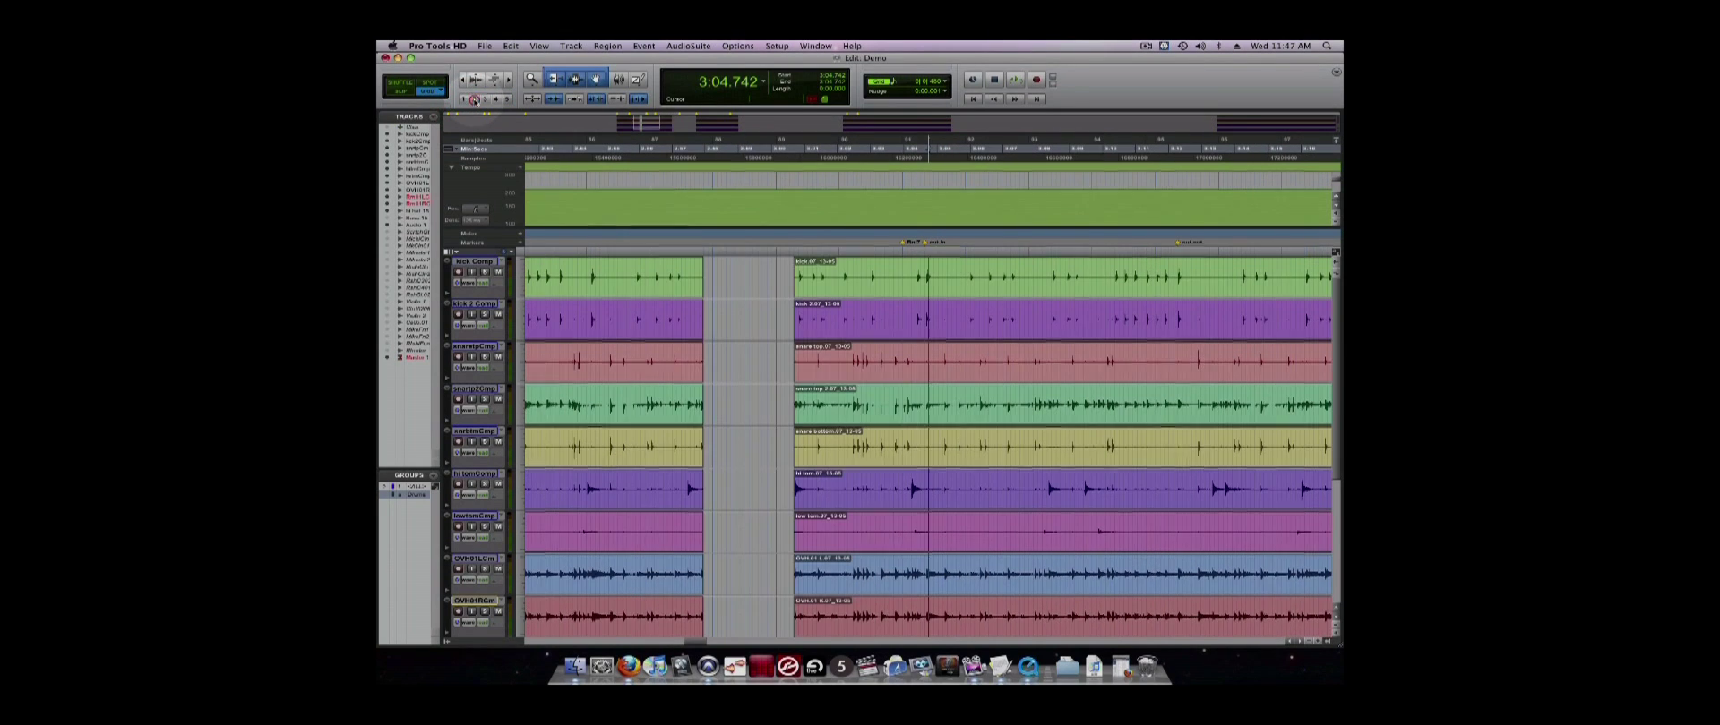
click(497, 100)
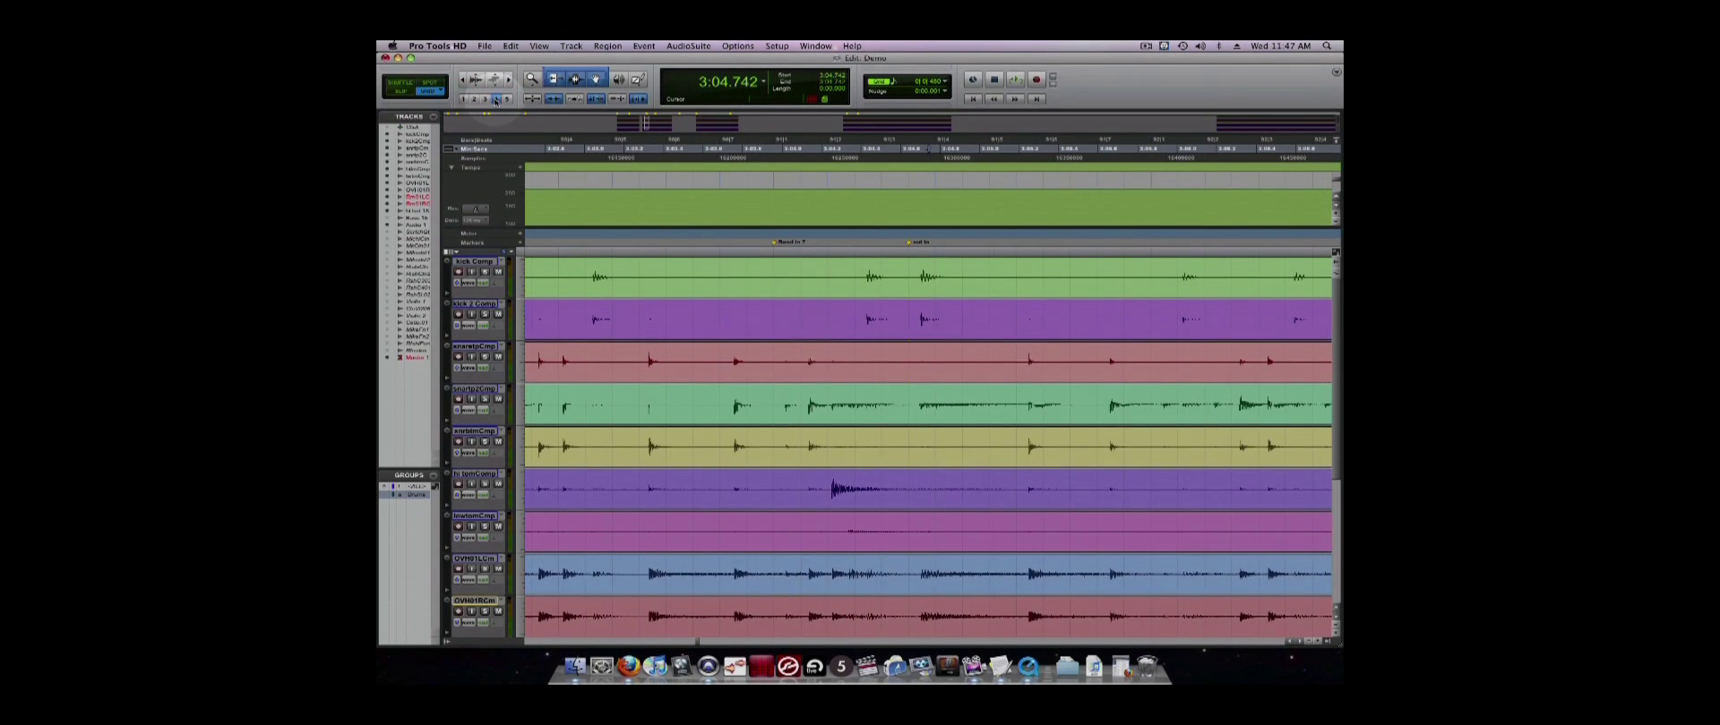
click(507, 99)
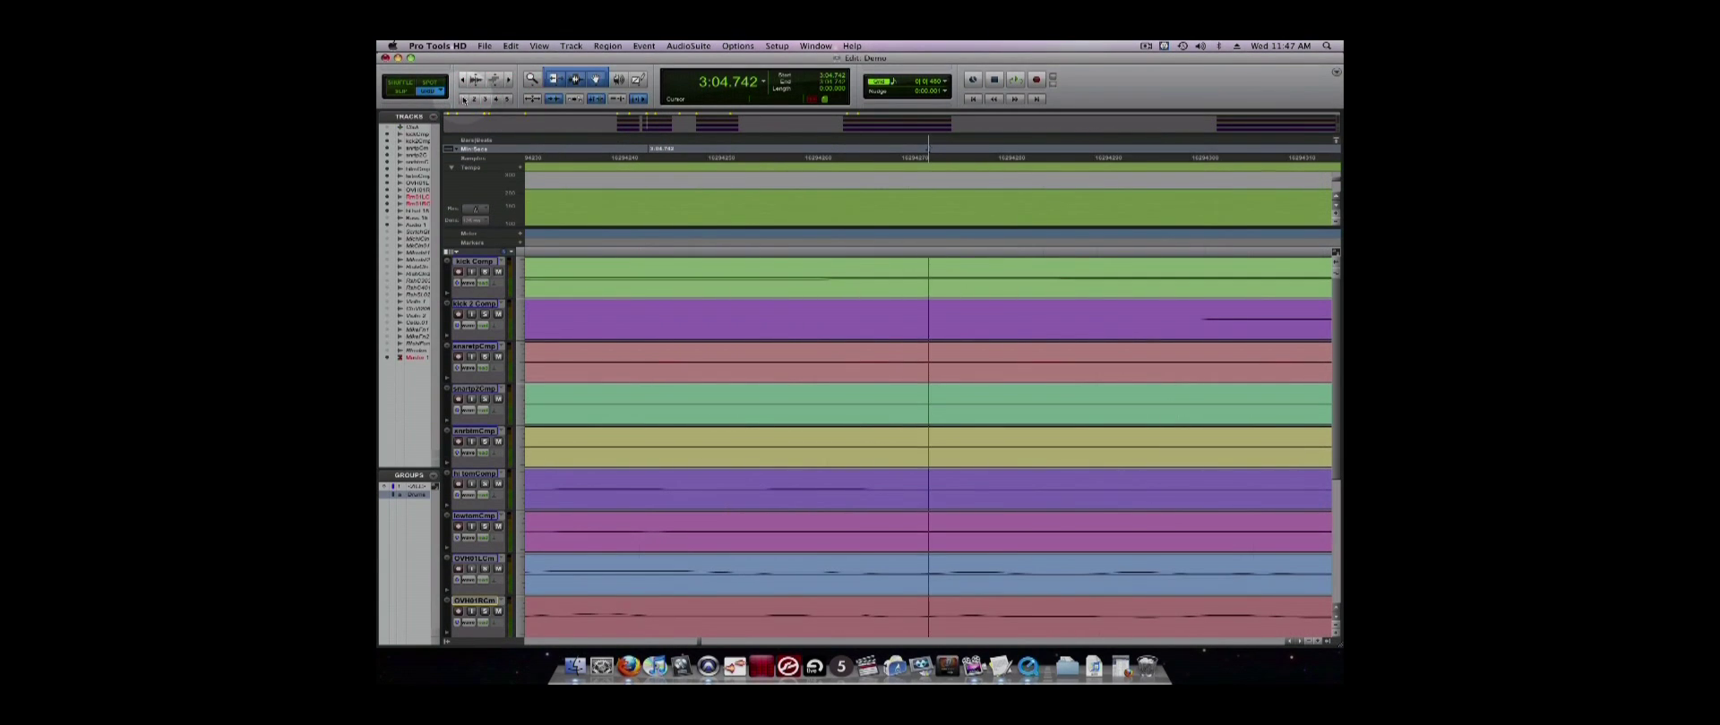
click(464, 100)
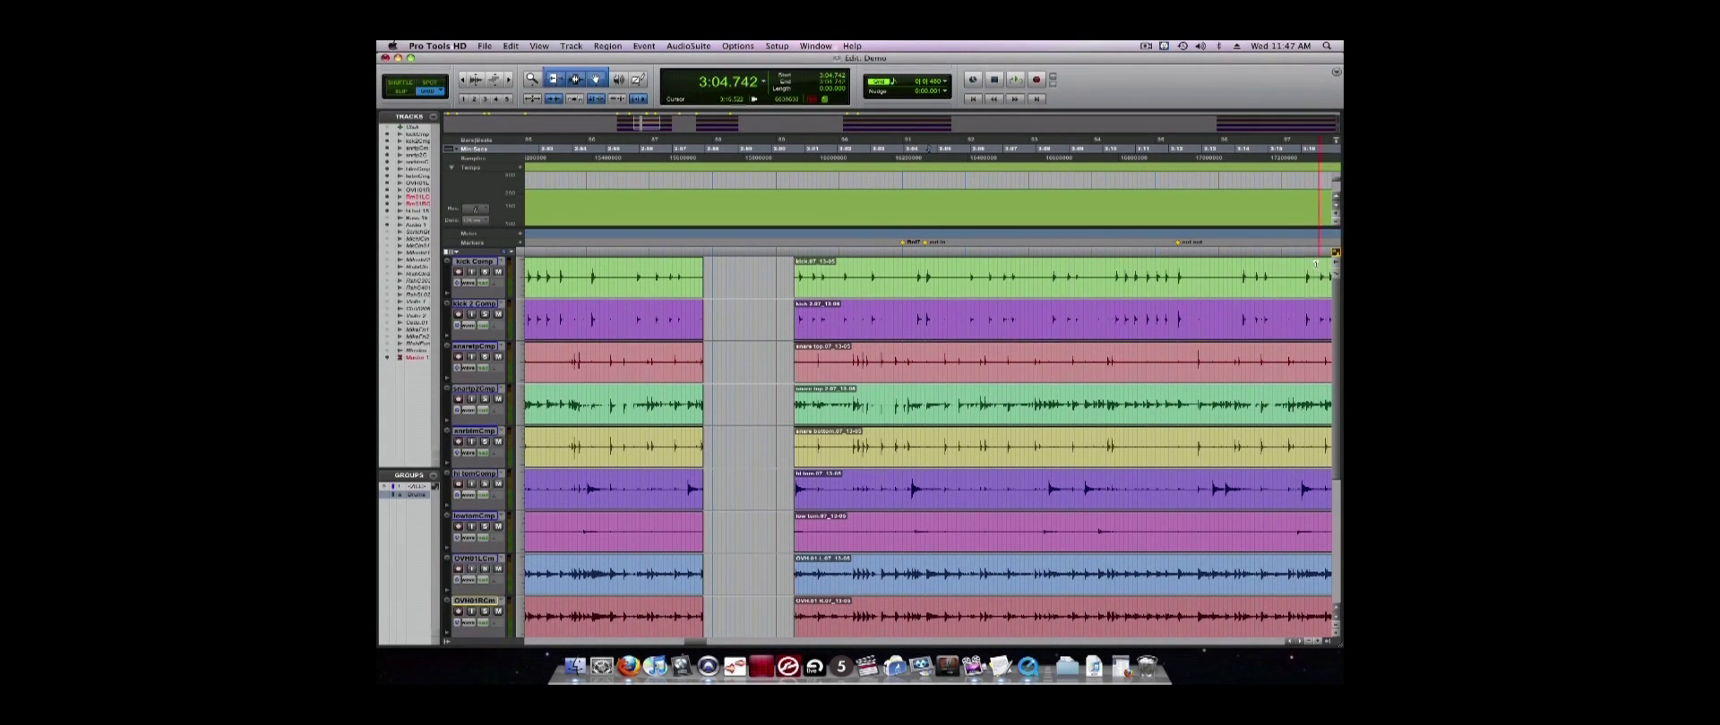
key(super+bracketleft)
key(super+bracketright)
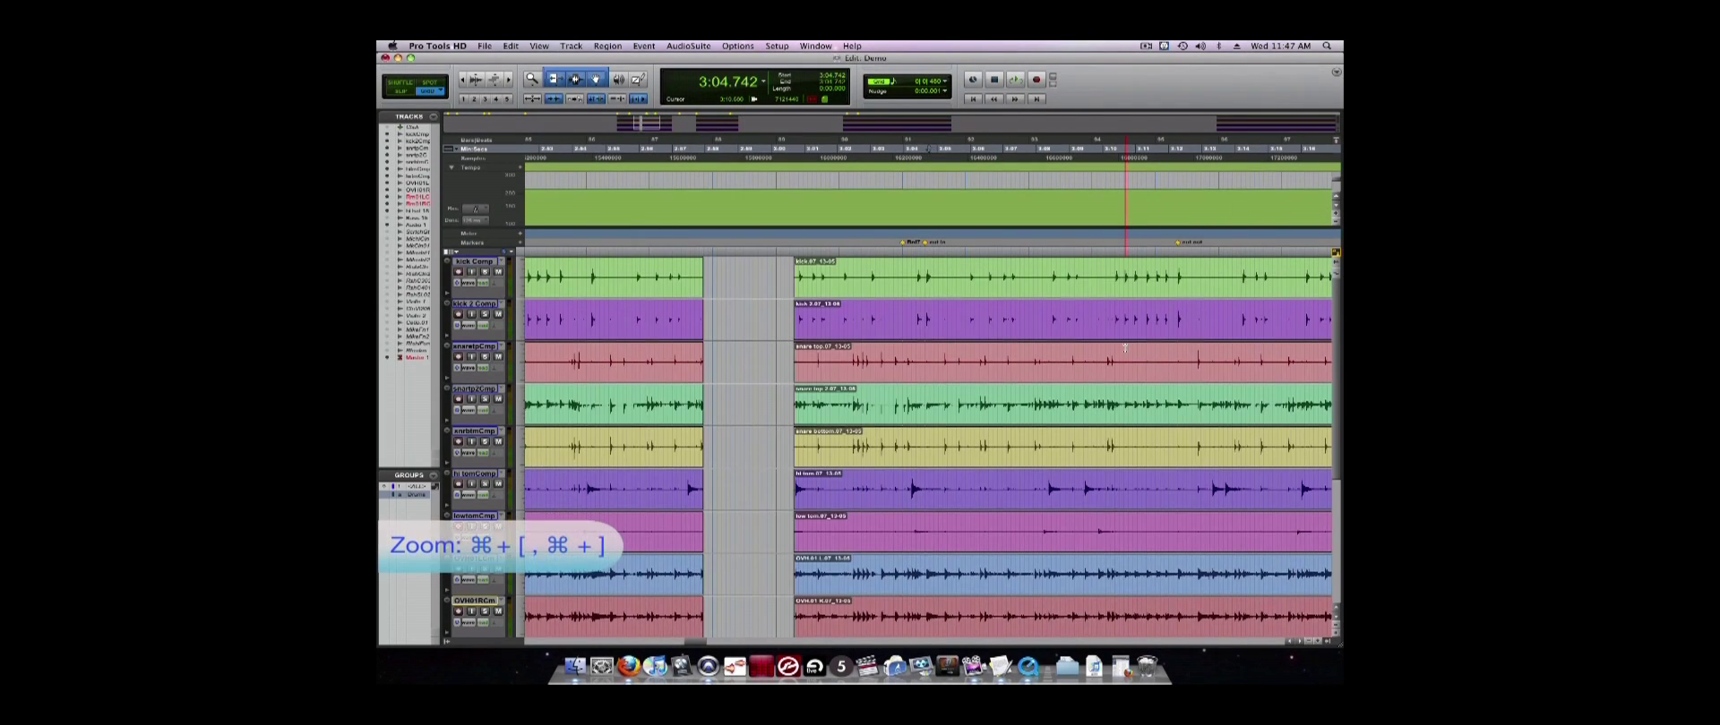
key(super+bracketright)
key(super+bracketright)
key(super+bracketleft)
key(super+bracketleft)
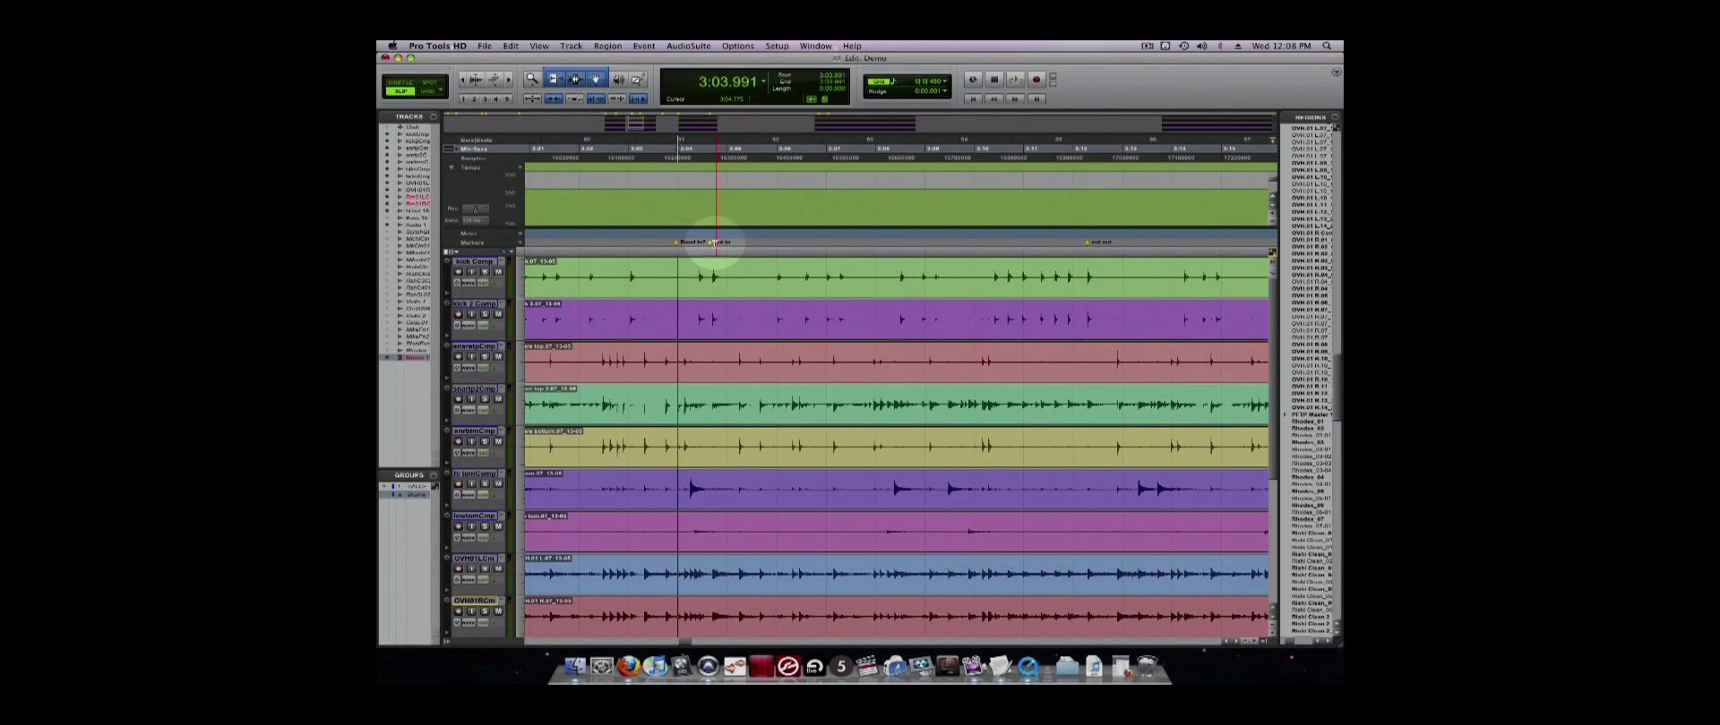
- Split all drum tracks at the cut-in and cut-out markers and delete the middle section
click(714, 243)
key(super+e)
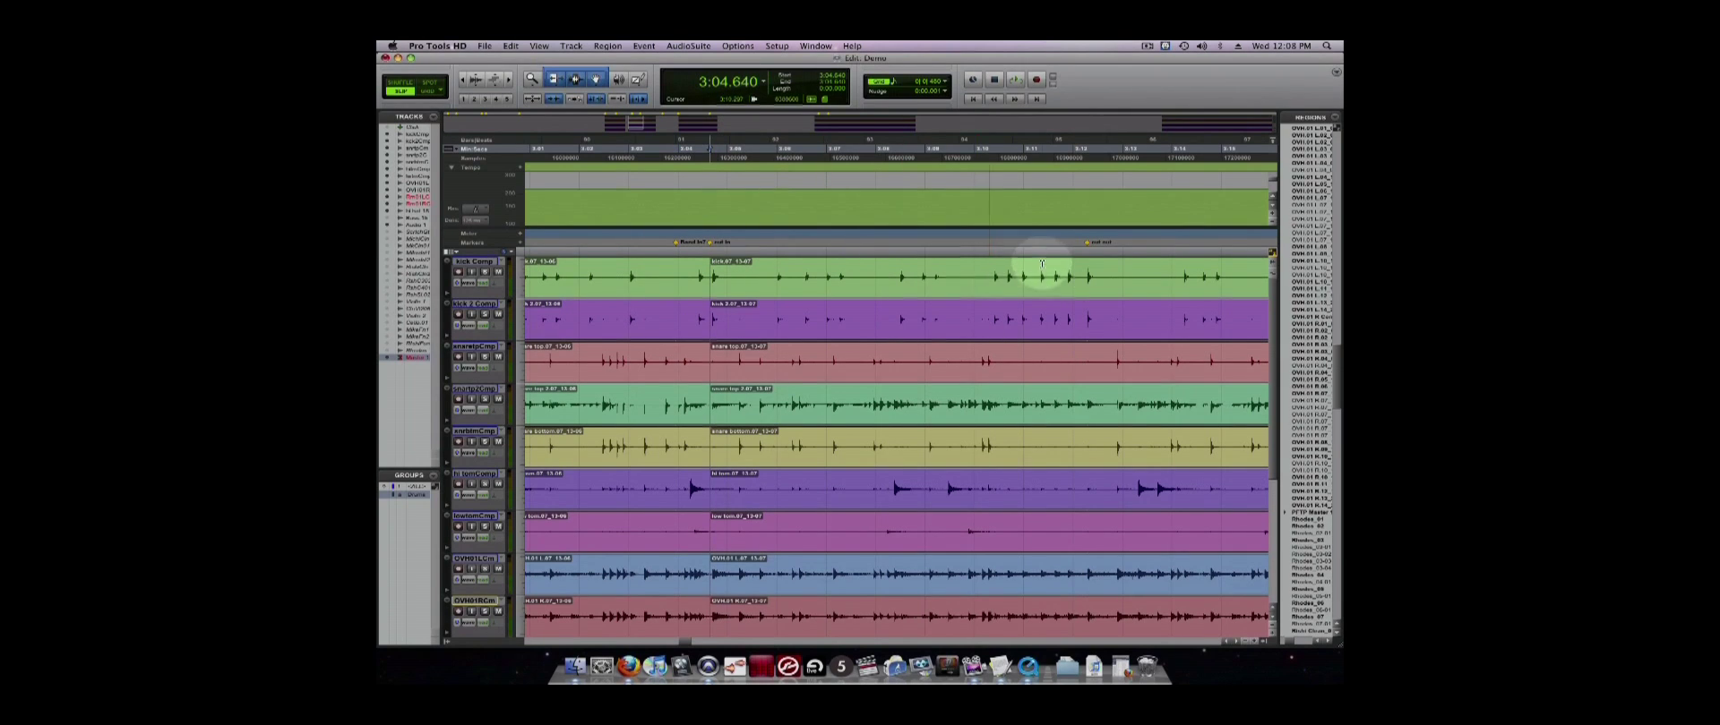
click(1086, 242)
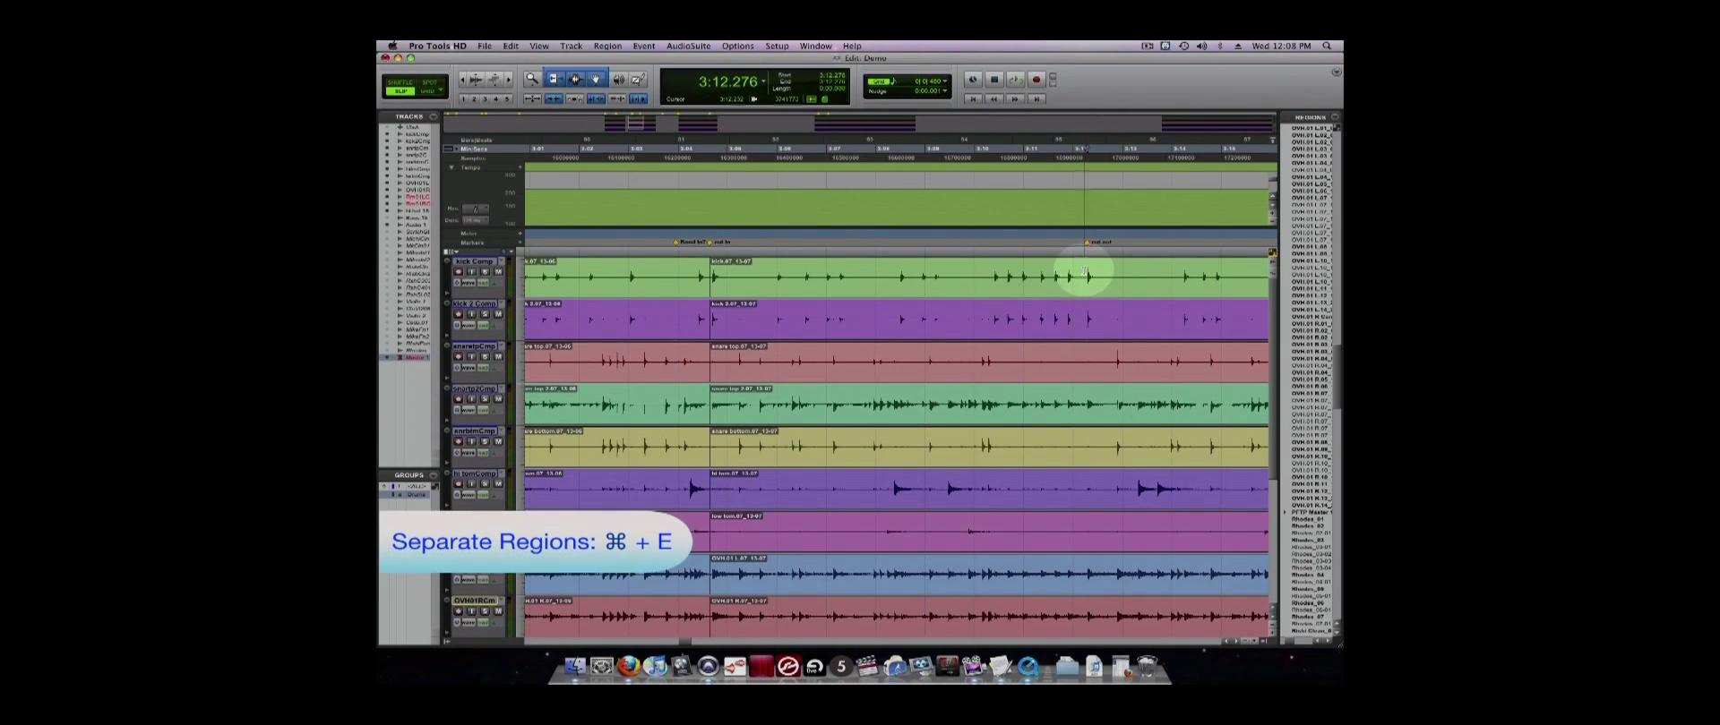
key(super+e)
click(1007, 288)
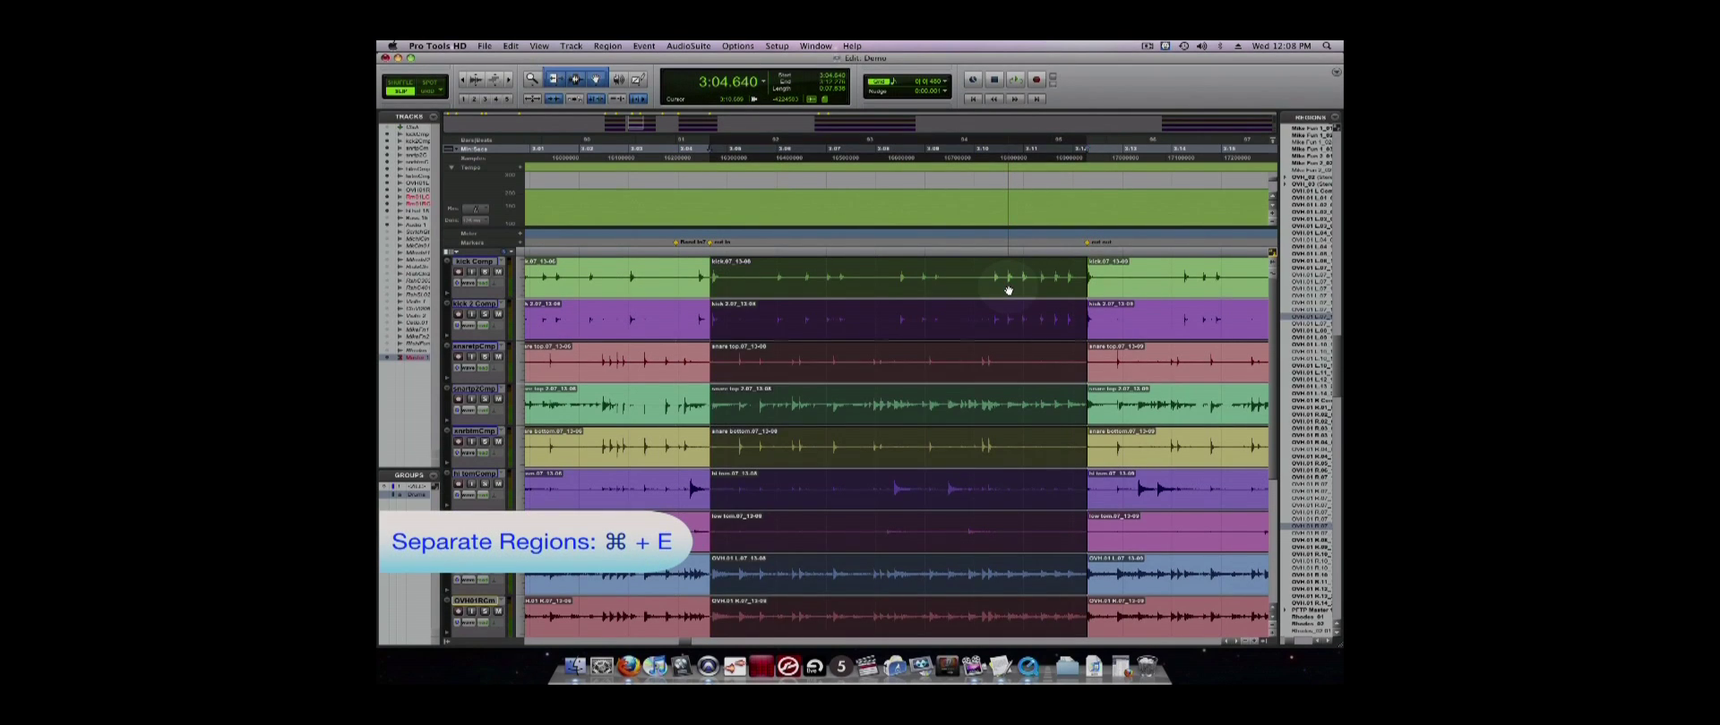
key(Delete)
click(1007, 288)
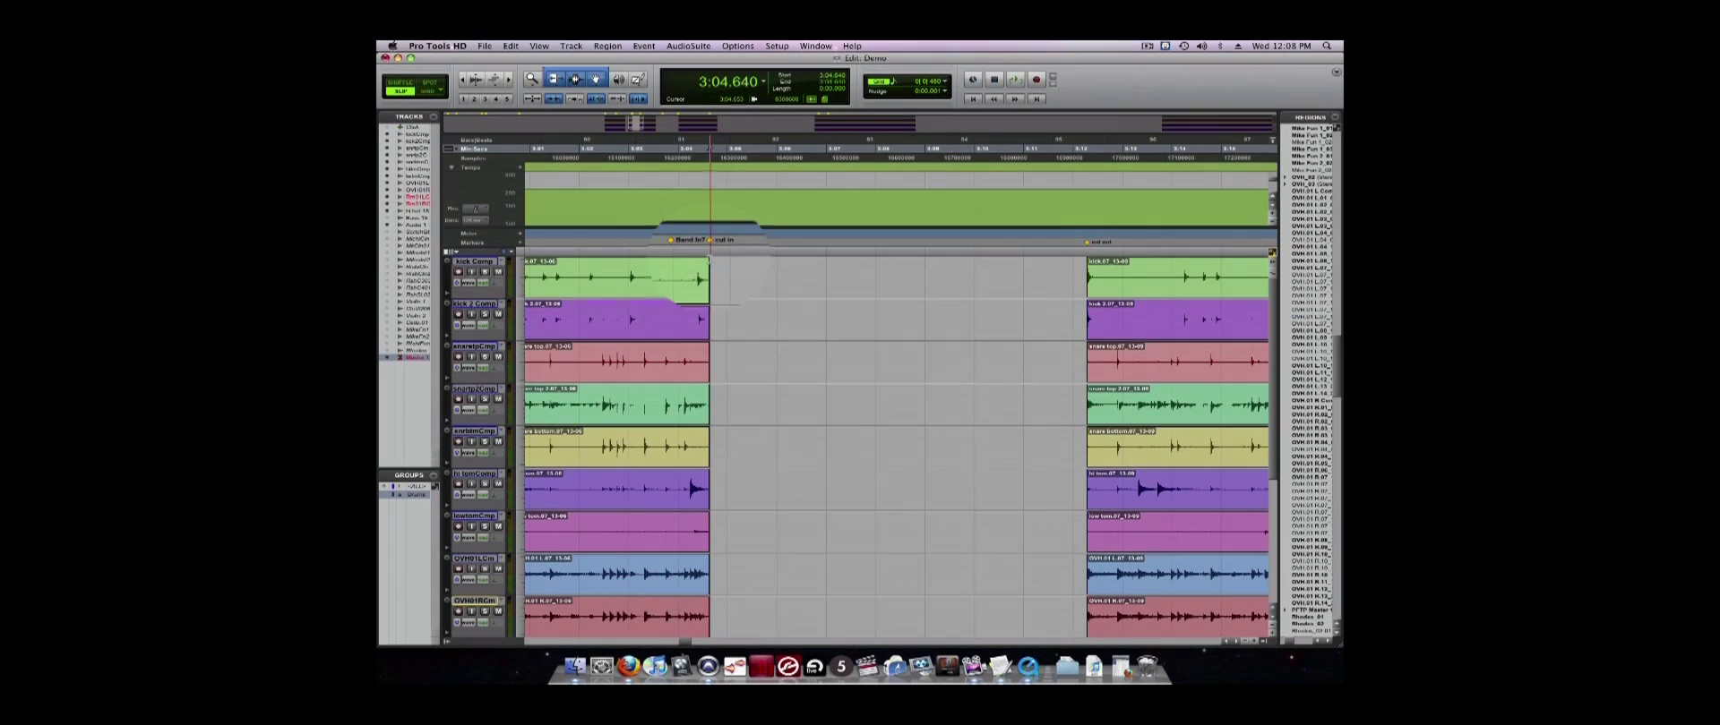
- Drag the right-hand regions left to meet the end of the left regions
click(705, 264)
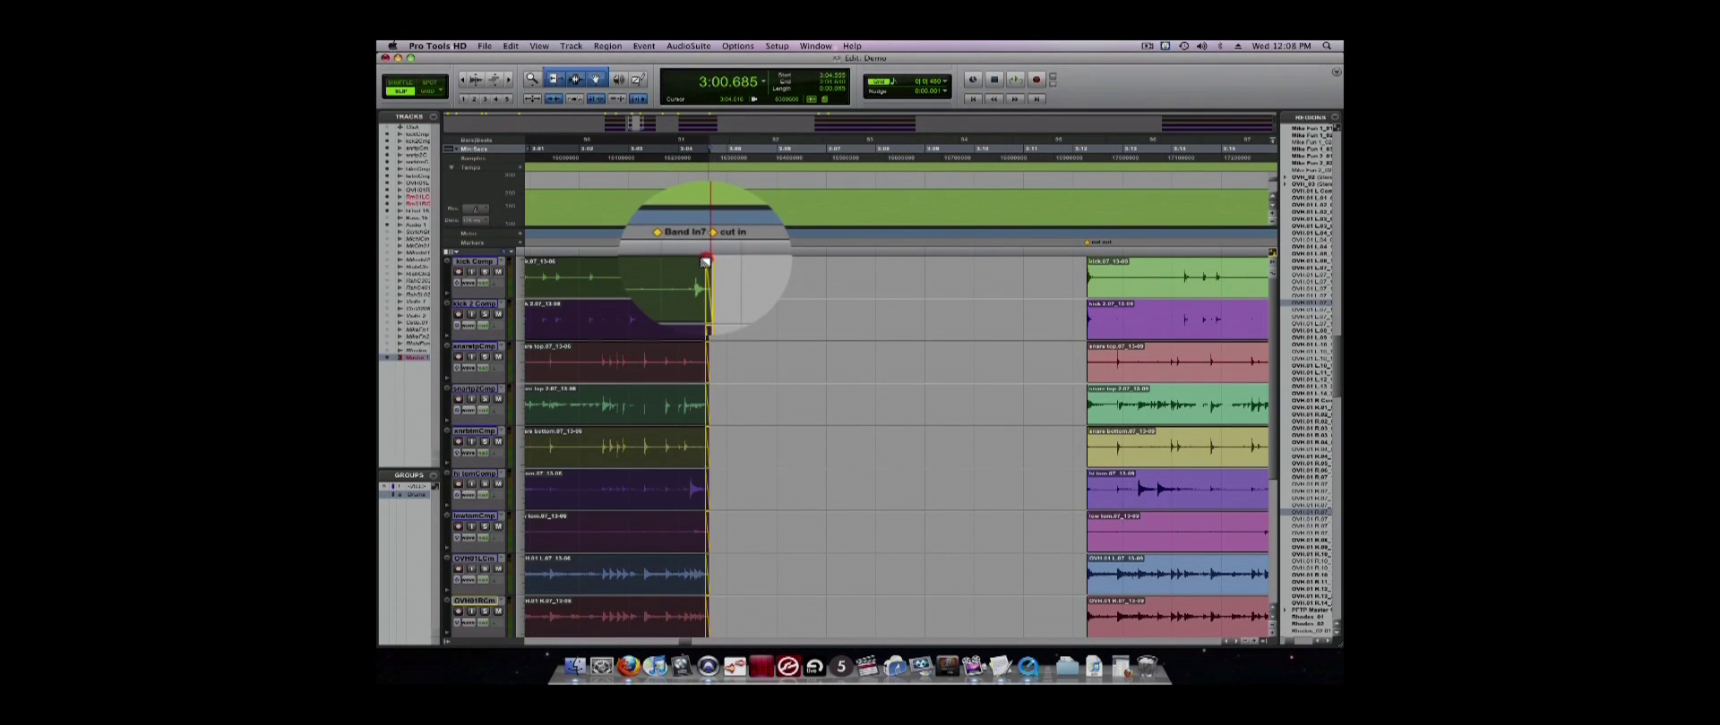
click(706, 267)
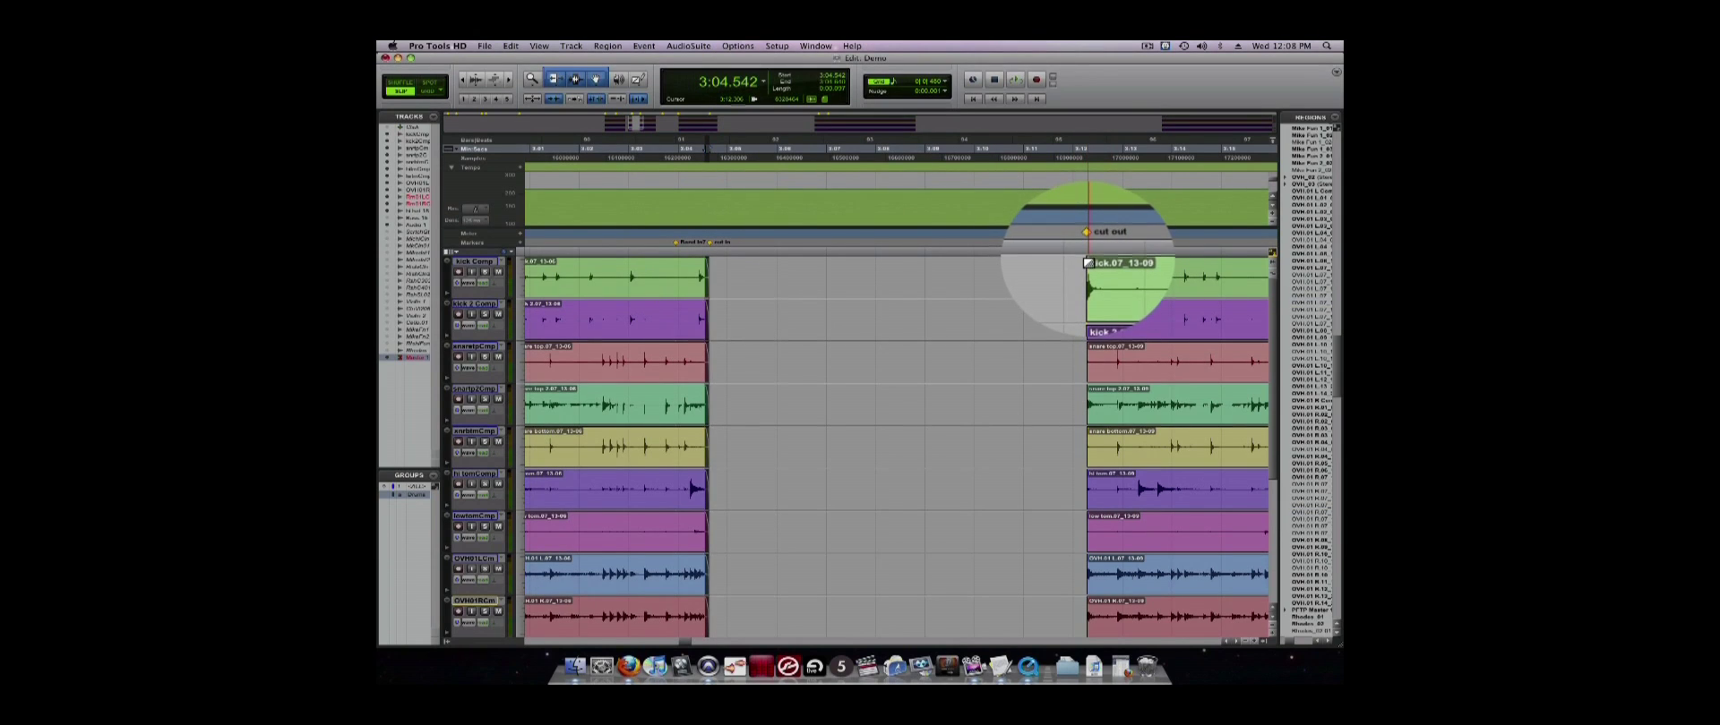
click(1088, 265)
click(1089, 264)
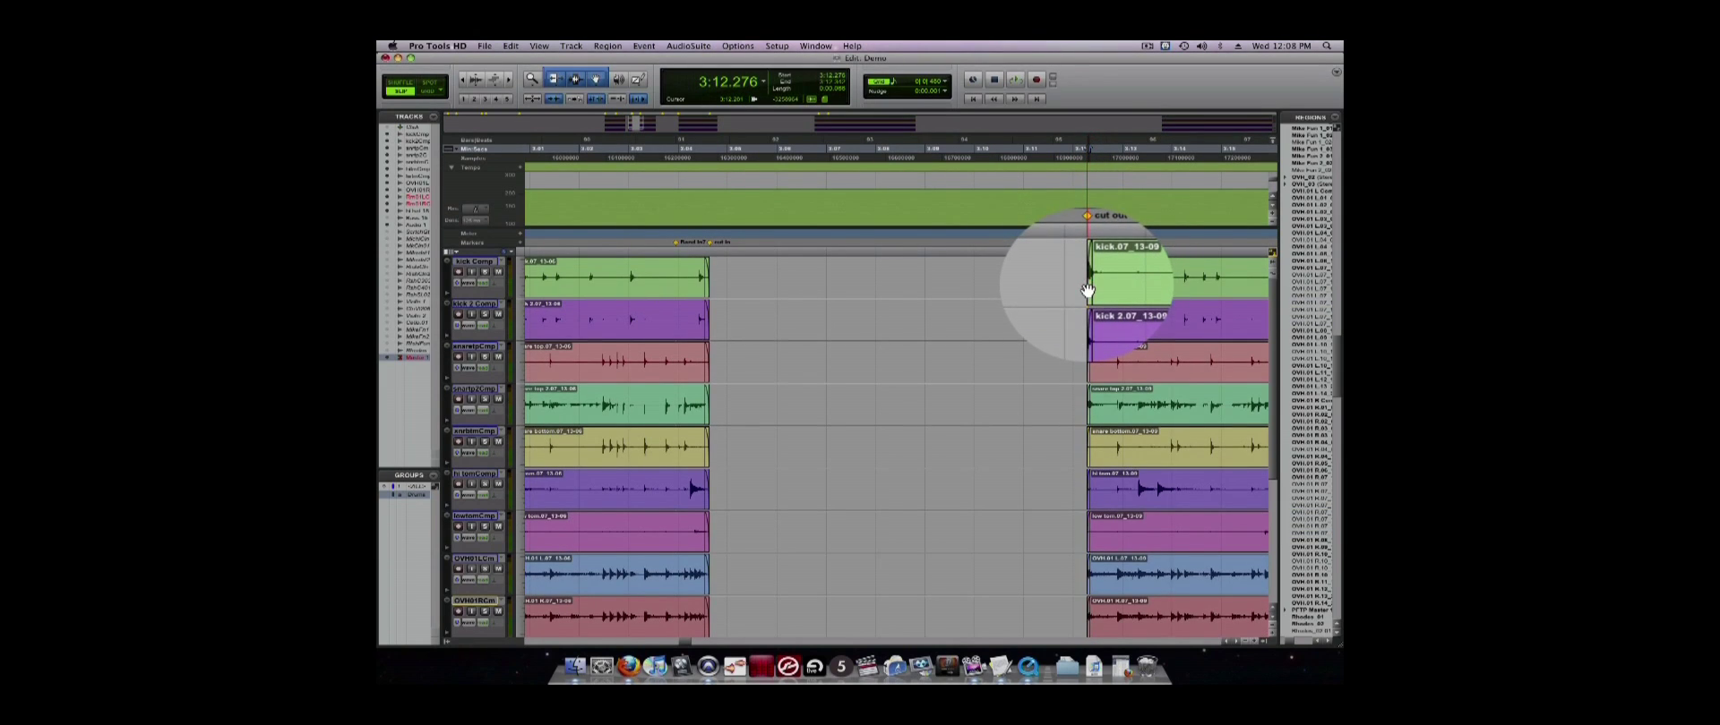
click(713, 289)
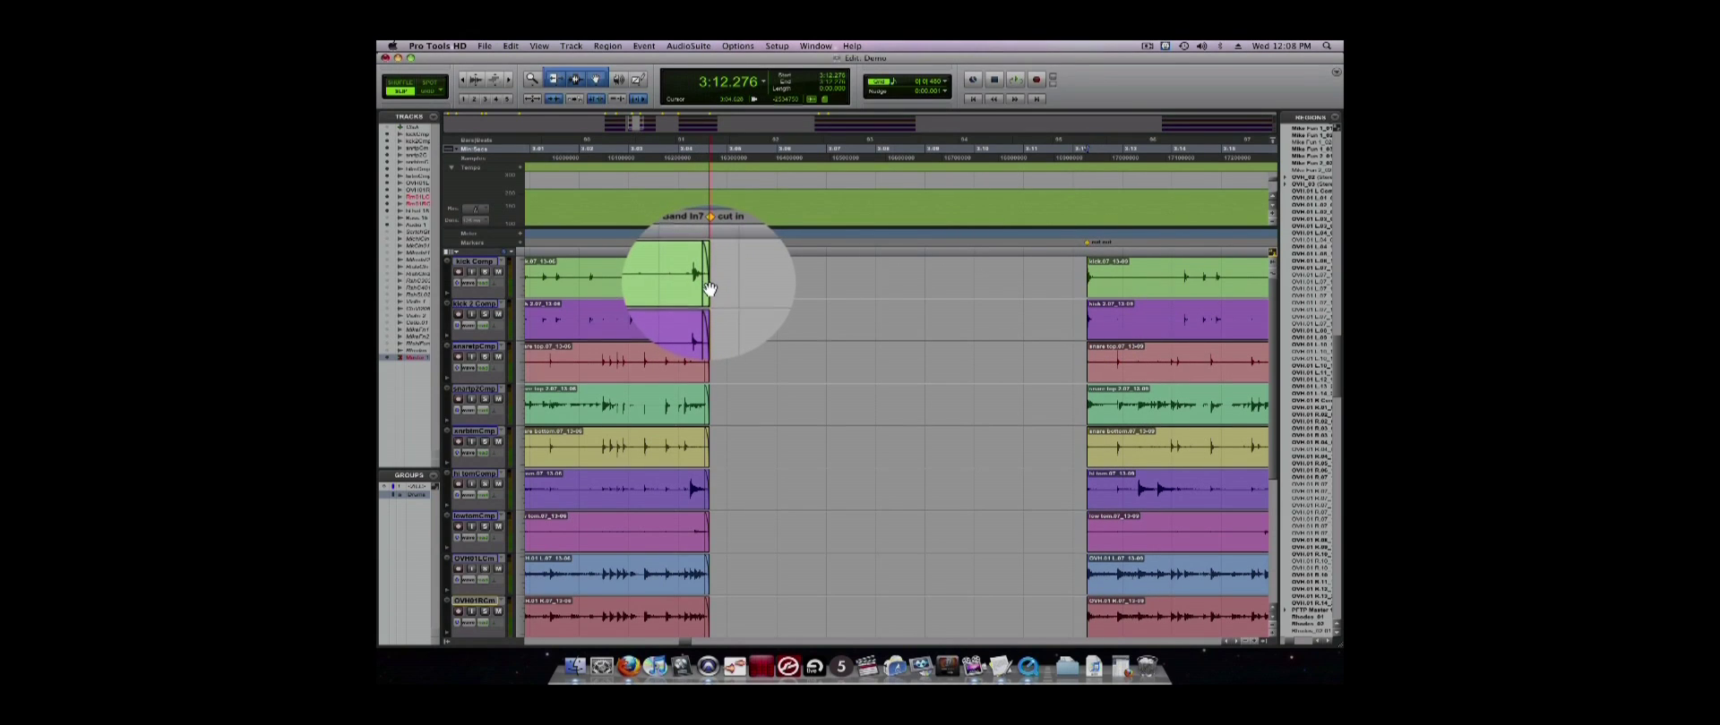
drag(1125, 285, 714, 269)
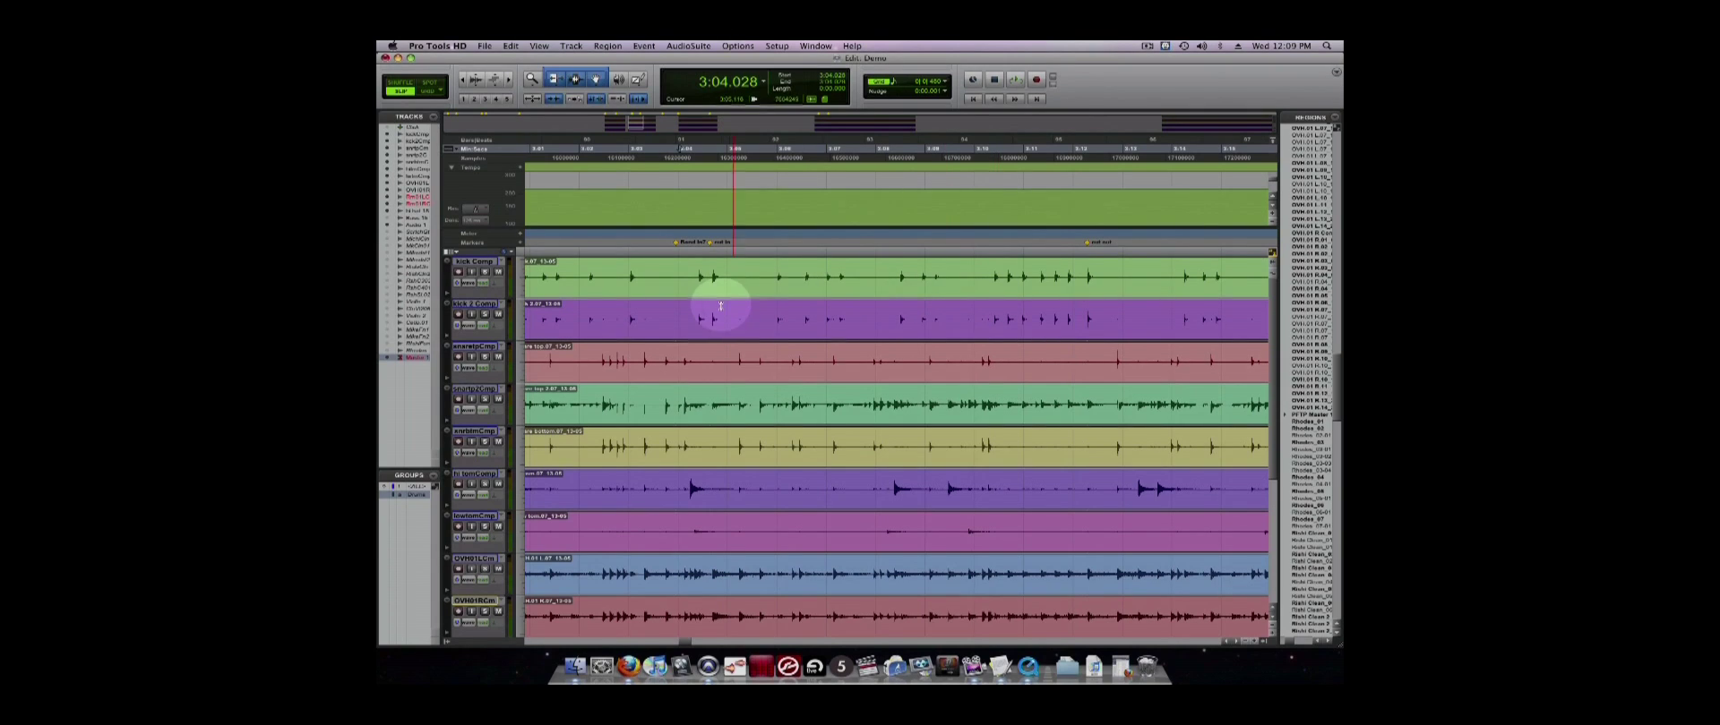
- Group the kick, kick 2, snare and hi/low tom tracks as 'drums minus overheads'
click(483, 261)
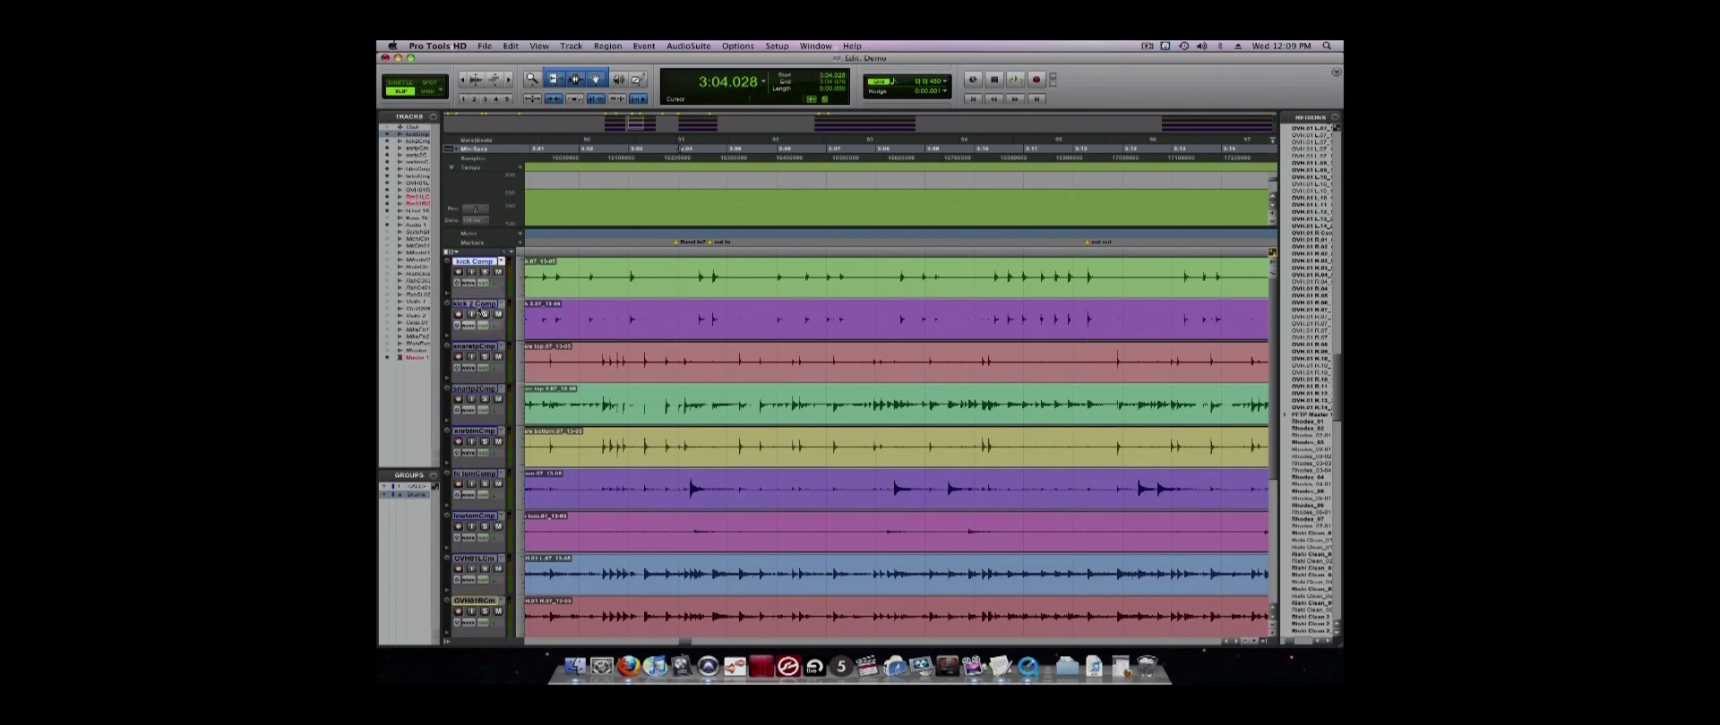
shift+click(477, 304)
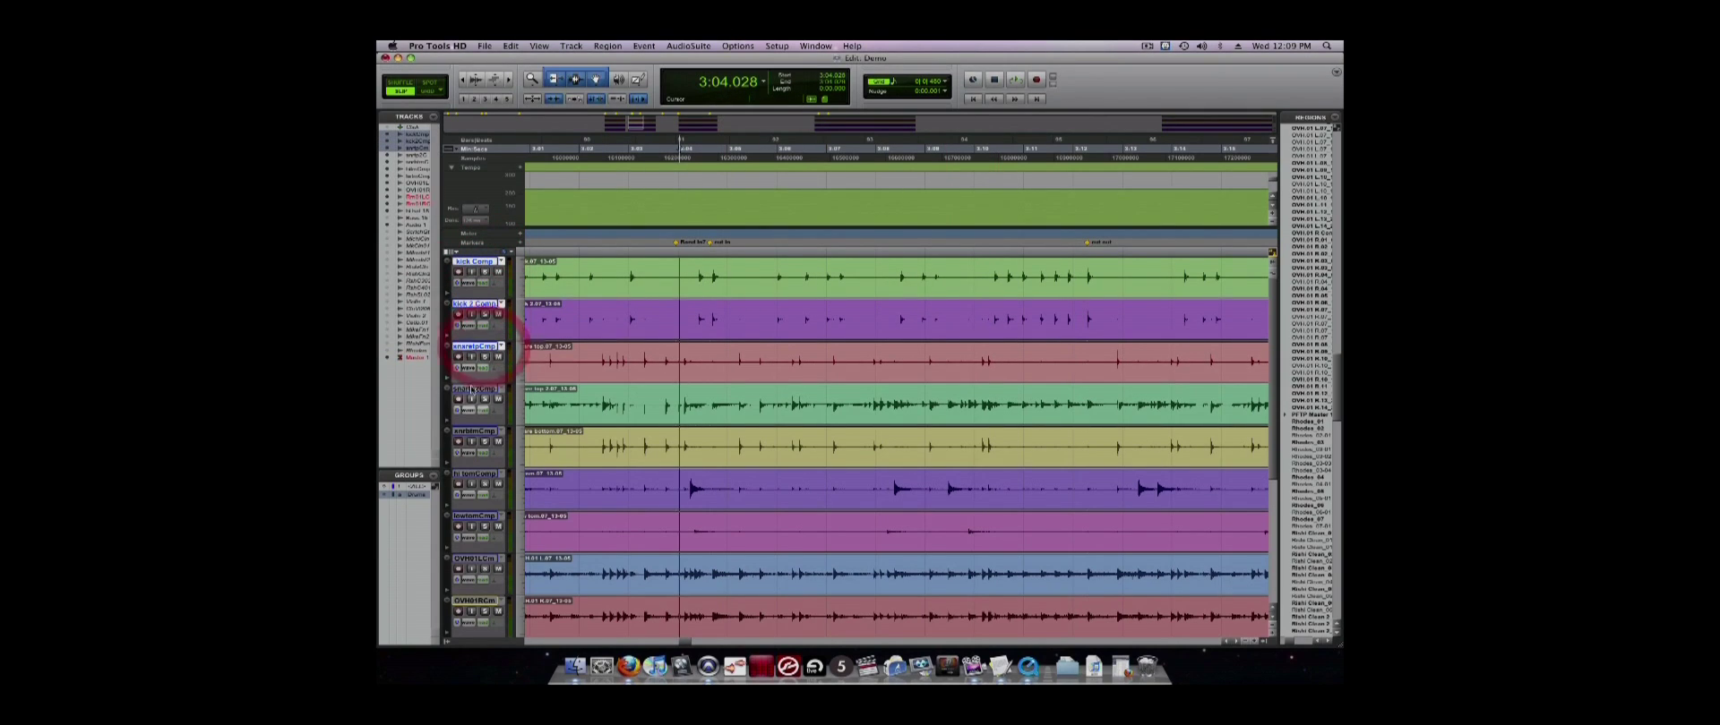
shift+click(472, 388)
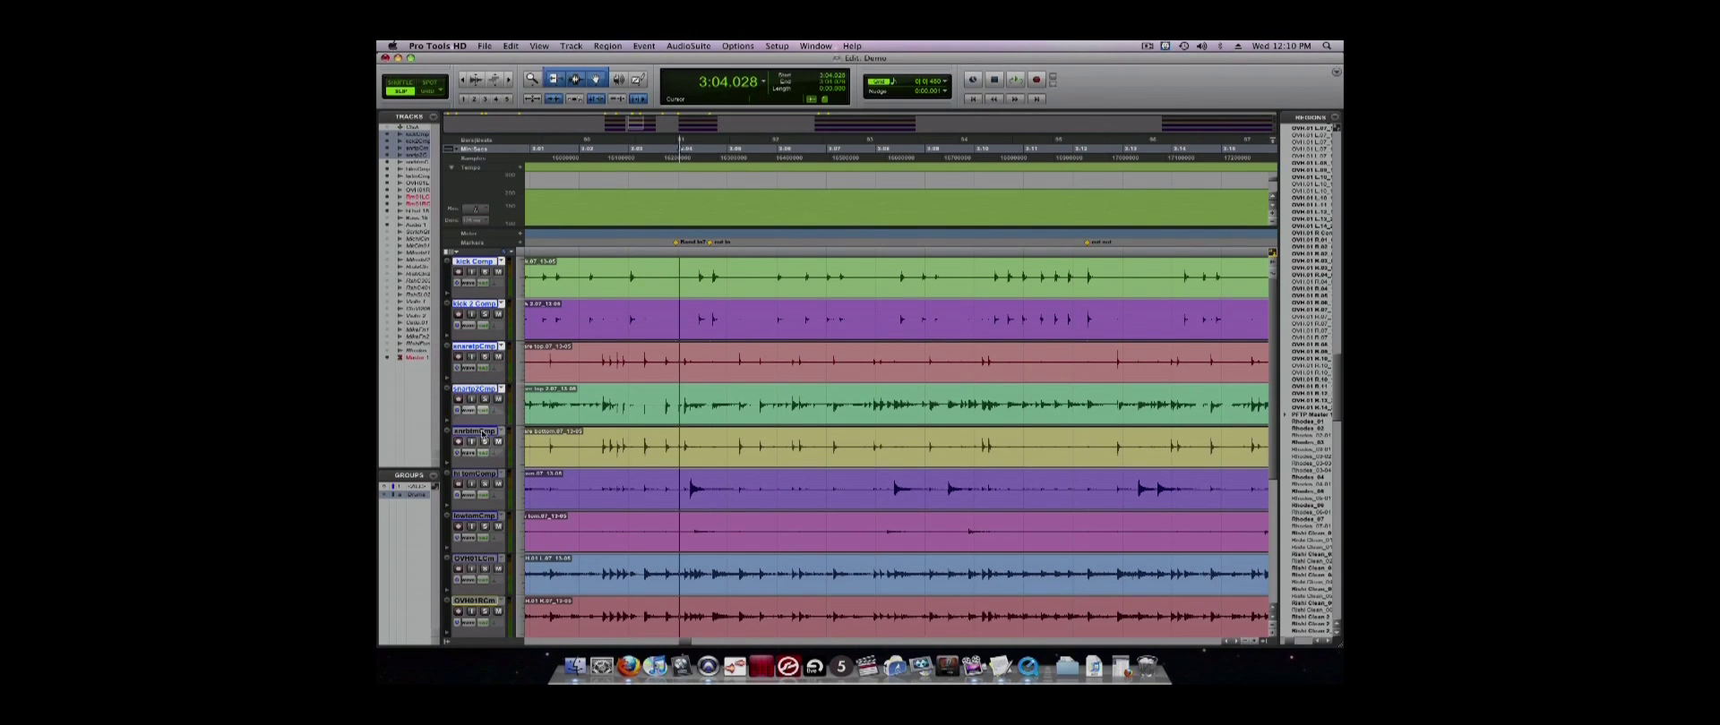
shift+click(476, 430)
shift+click(475, 474)
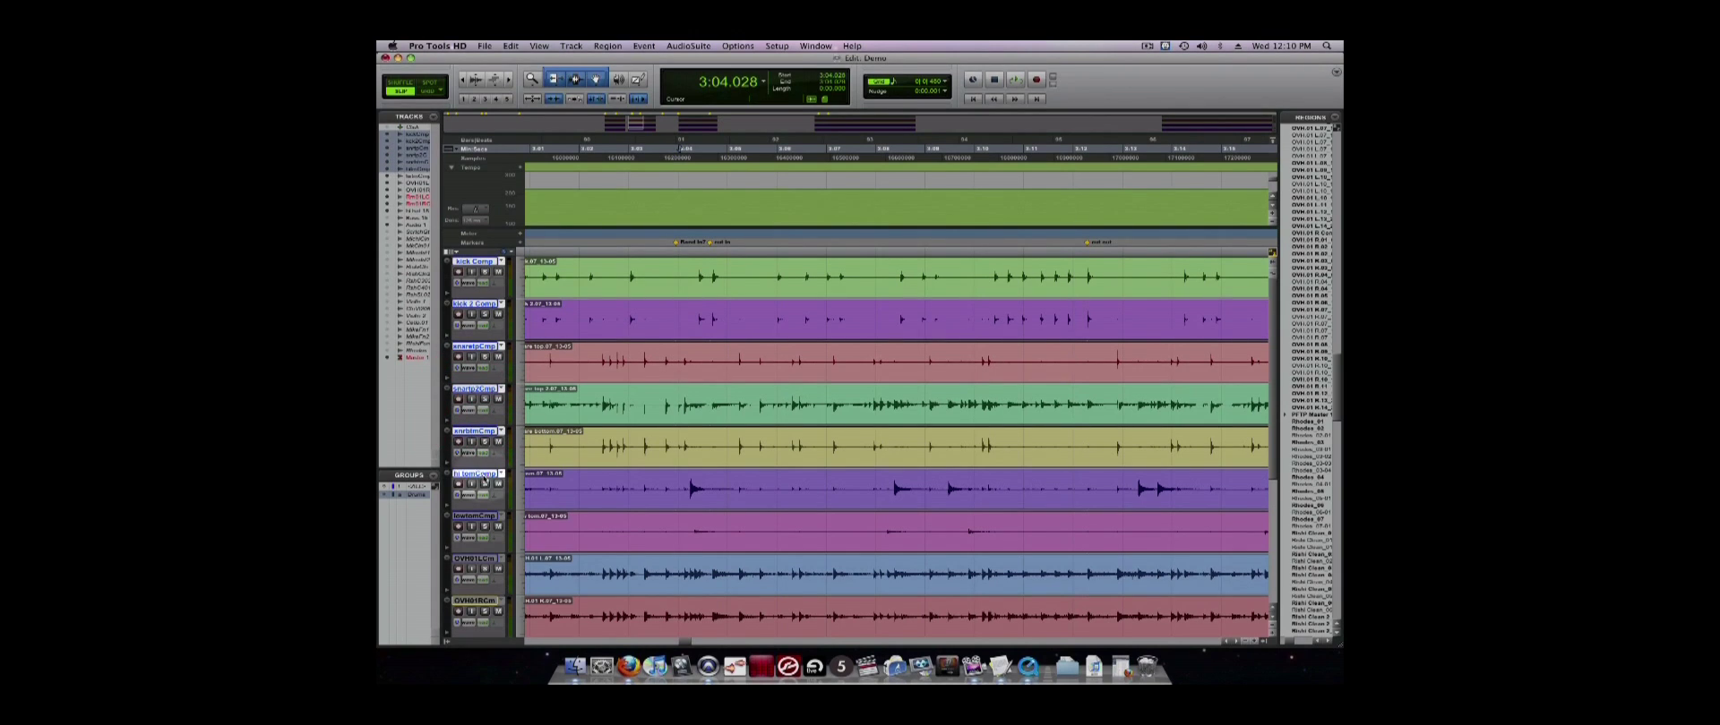
shift+click(484, 517)
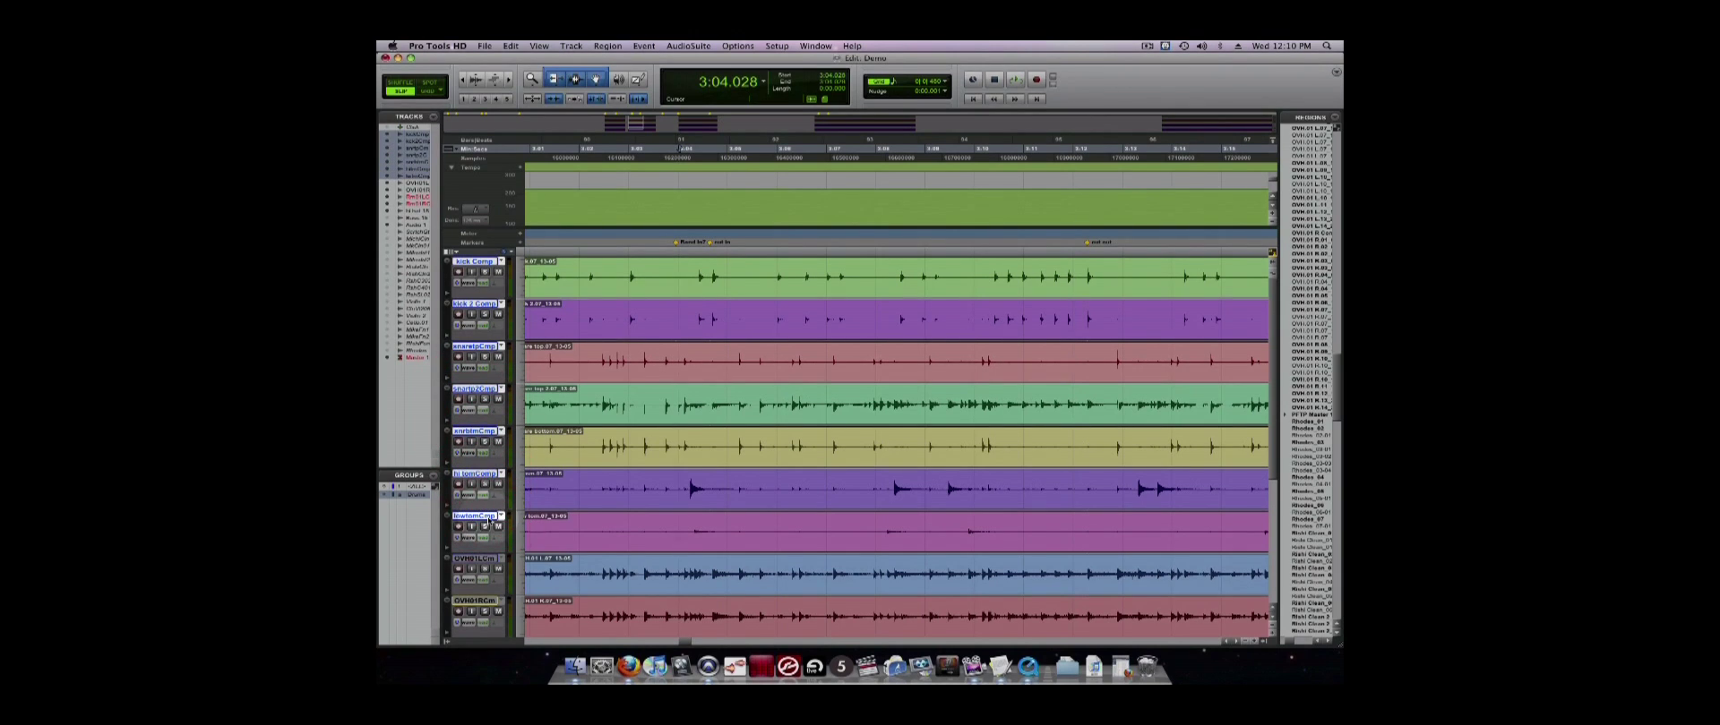
key(super+g)
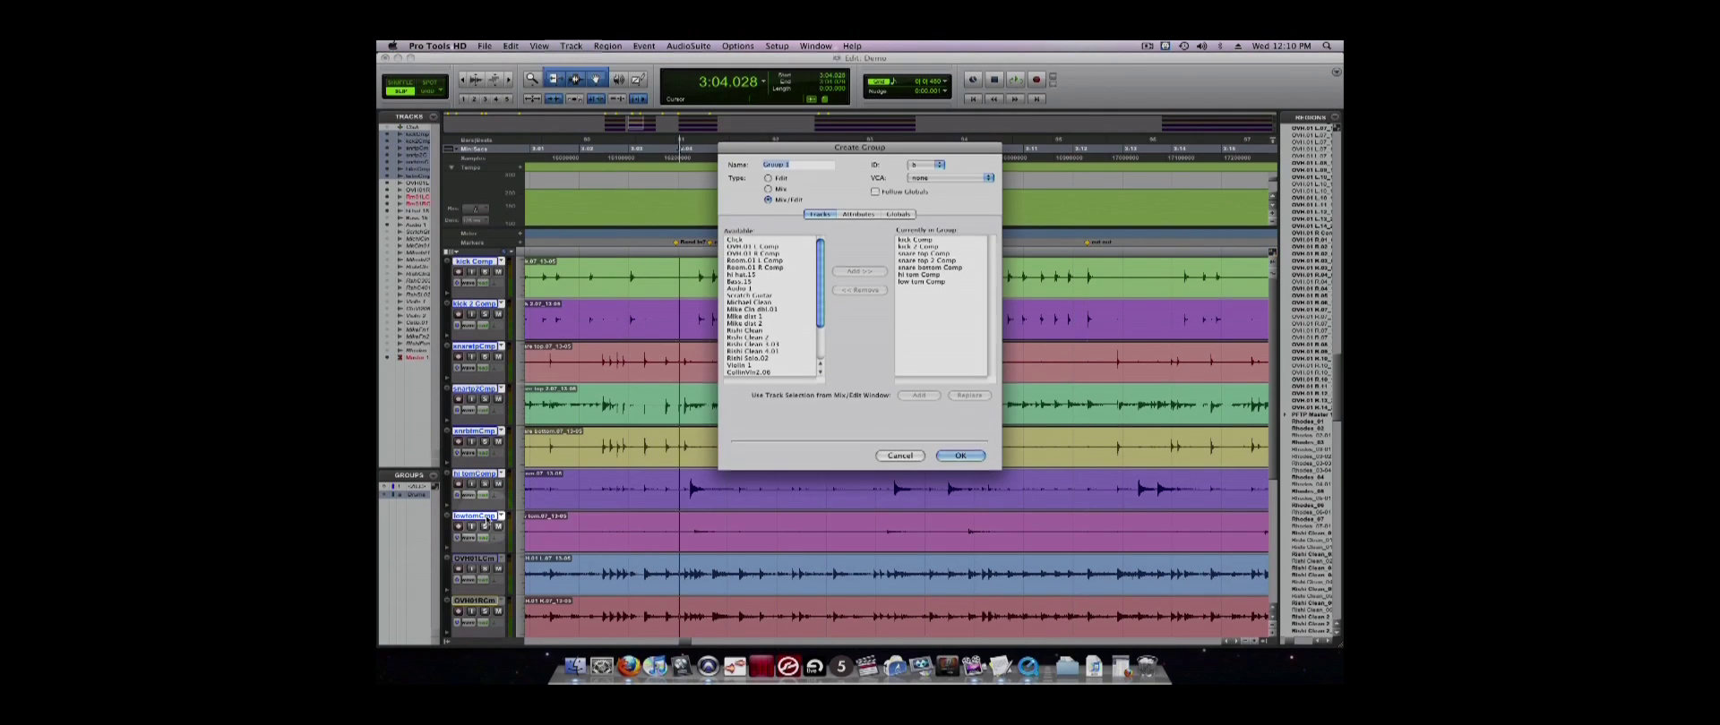
text(d)
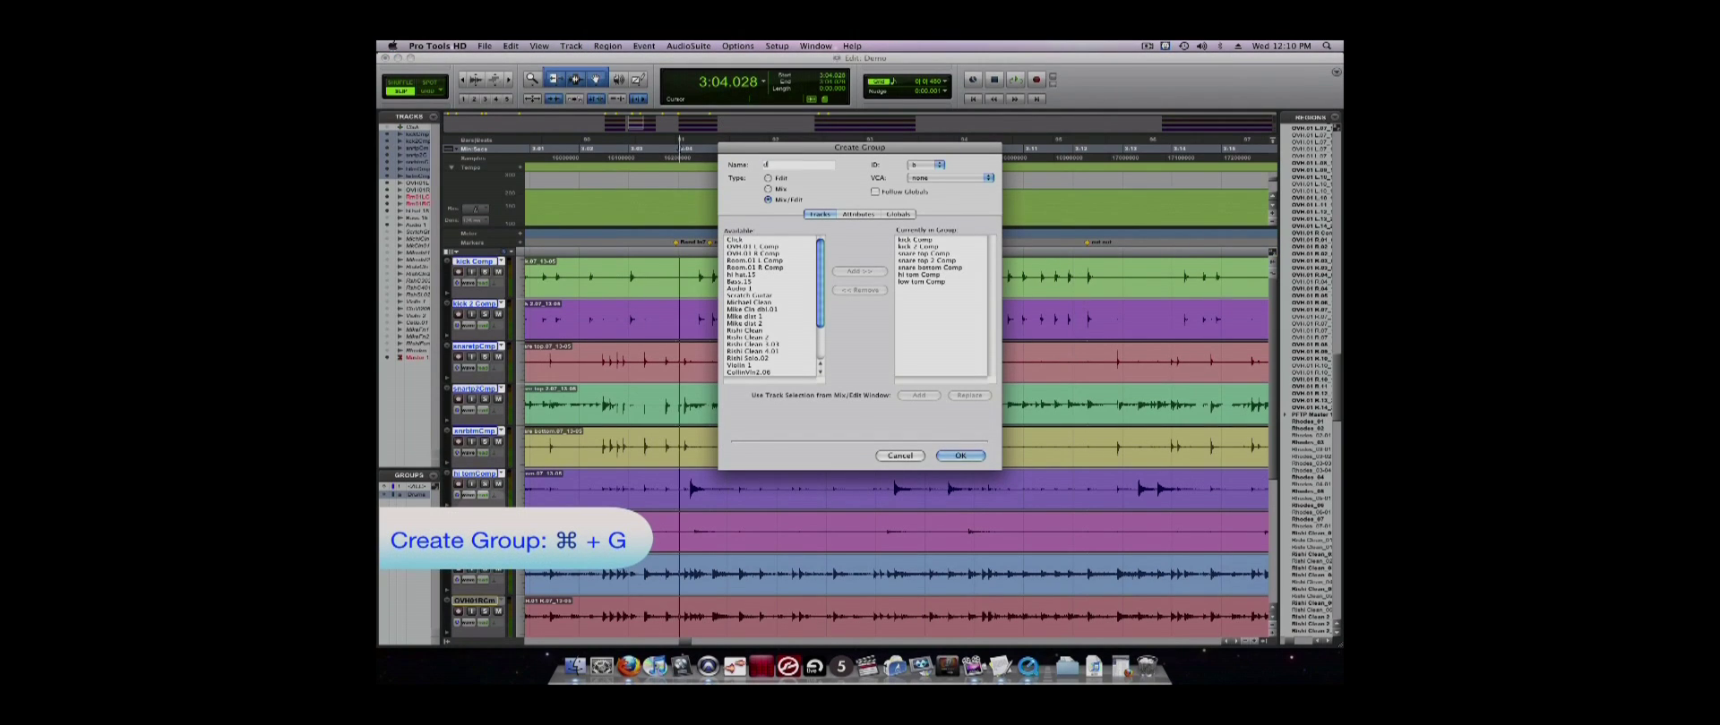
text(rums minus over)
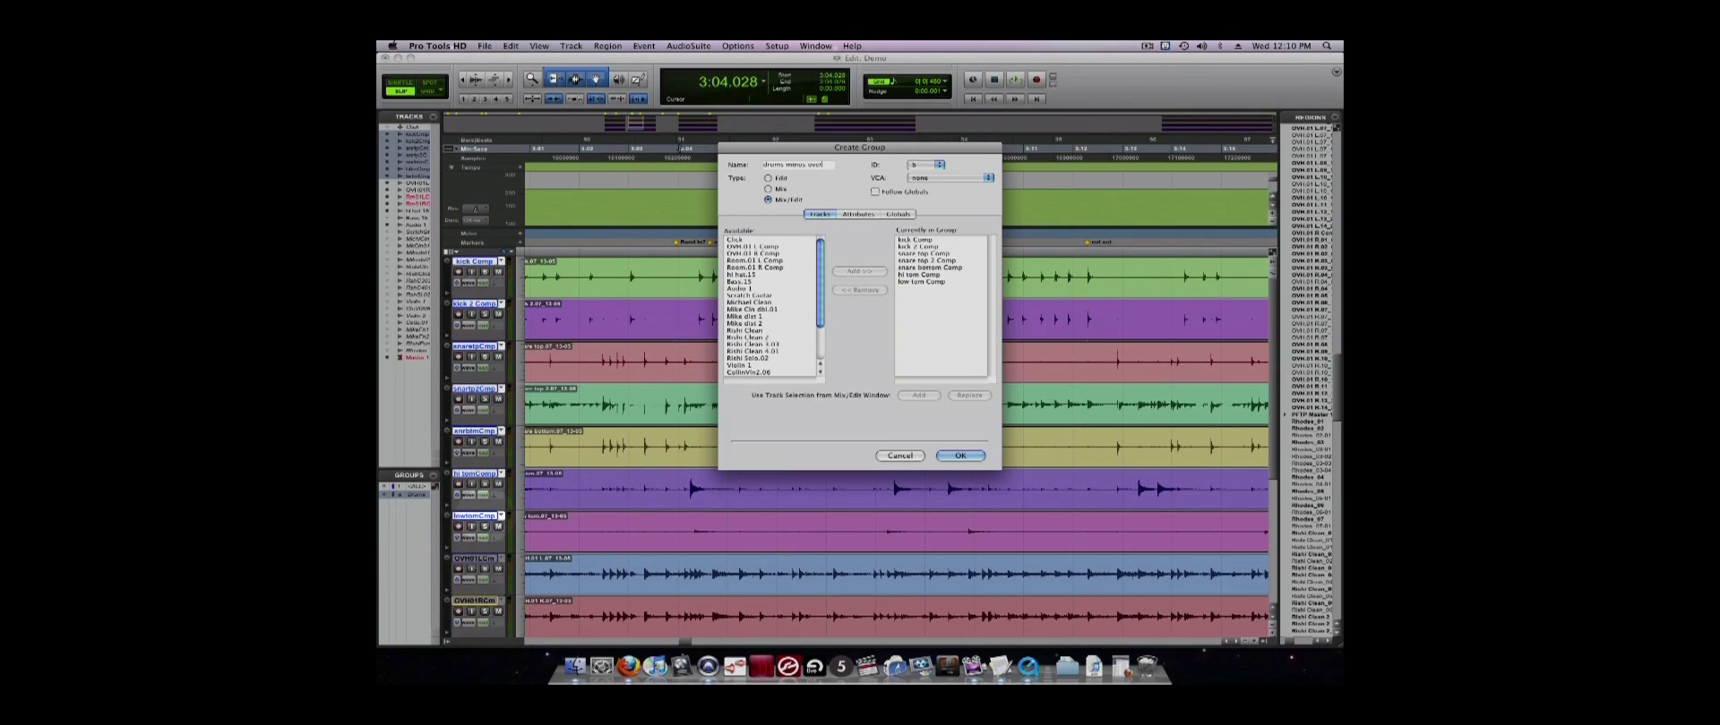
text(heads)
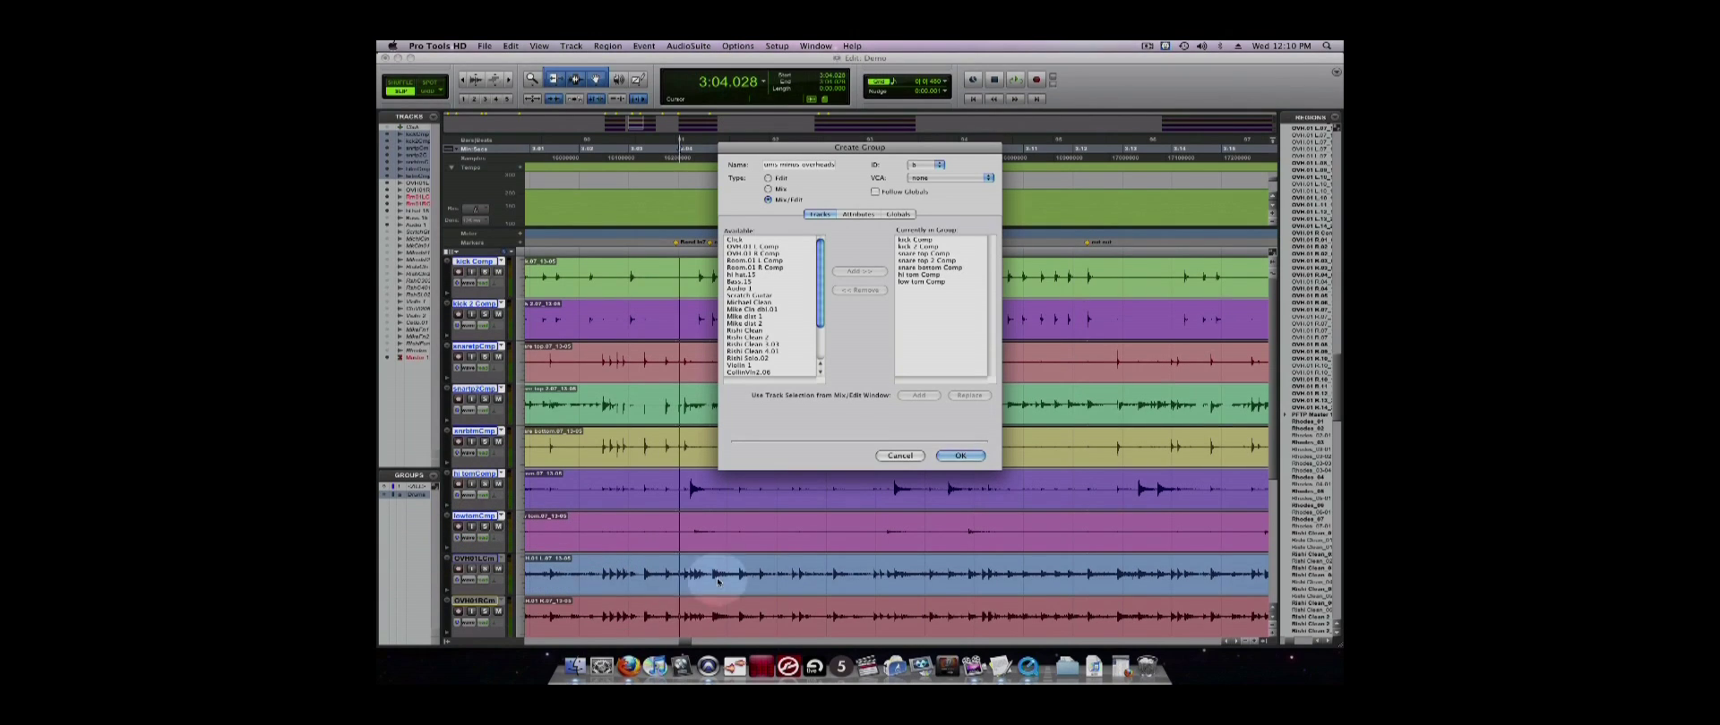
click(959, 456)
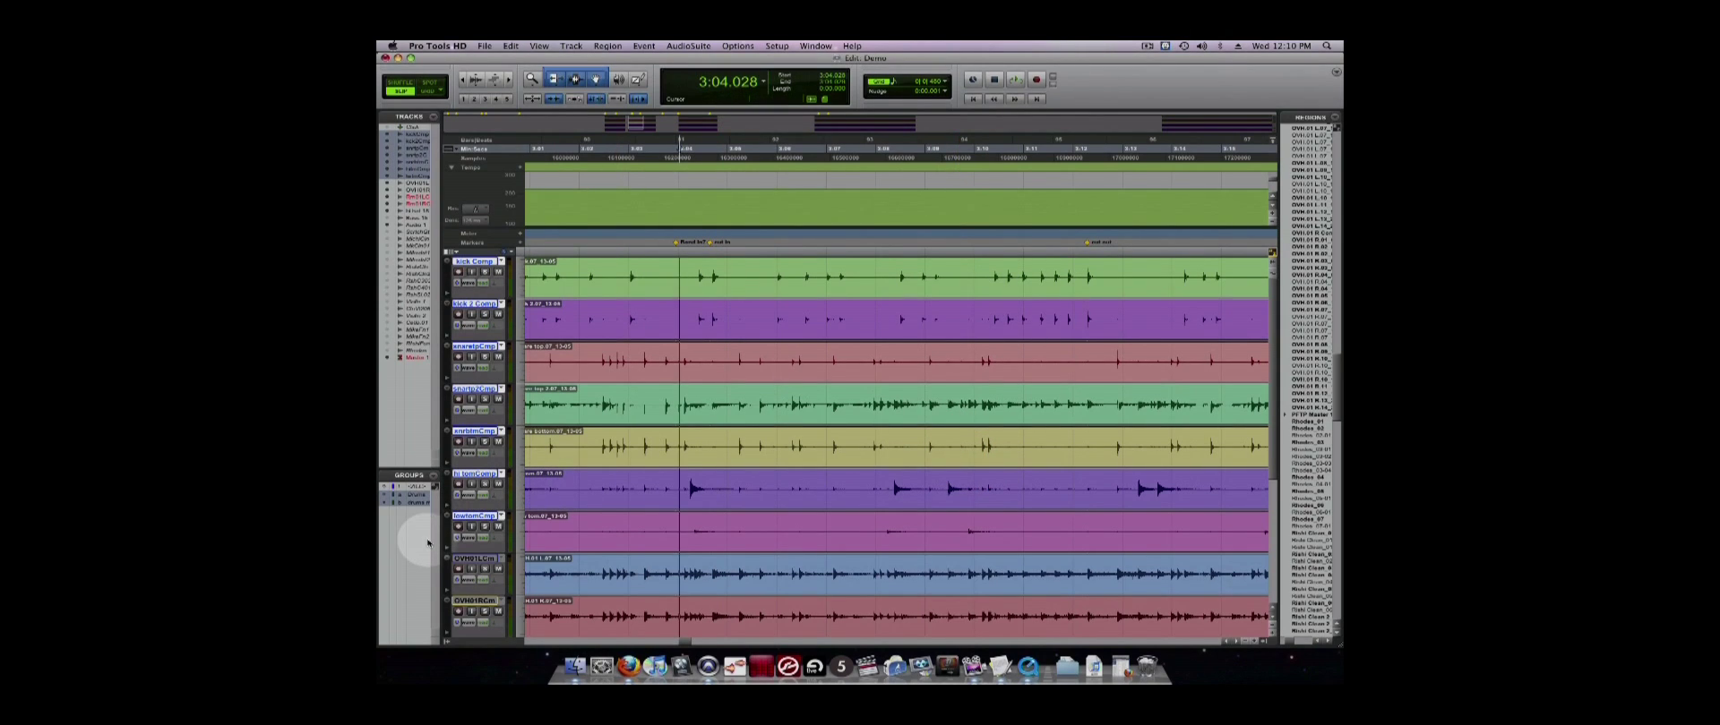
- Toggle the Tracks/Groups list off and back on, then bring up the Mix window
click(442, 641)
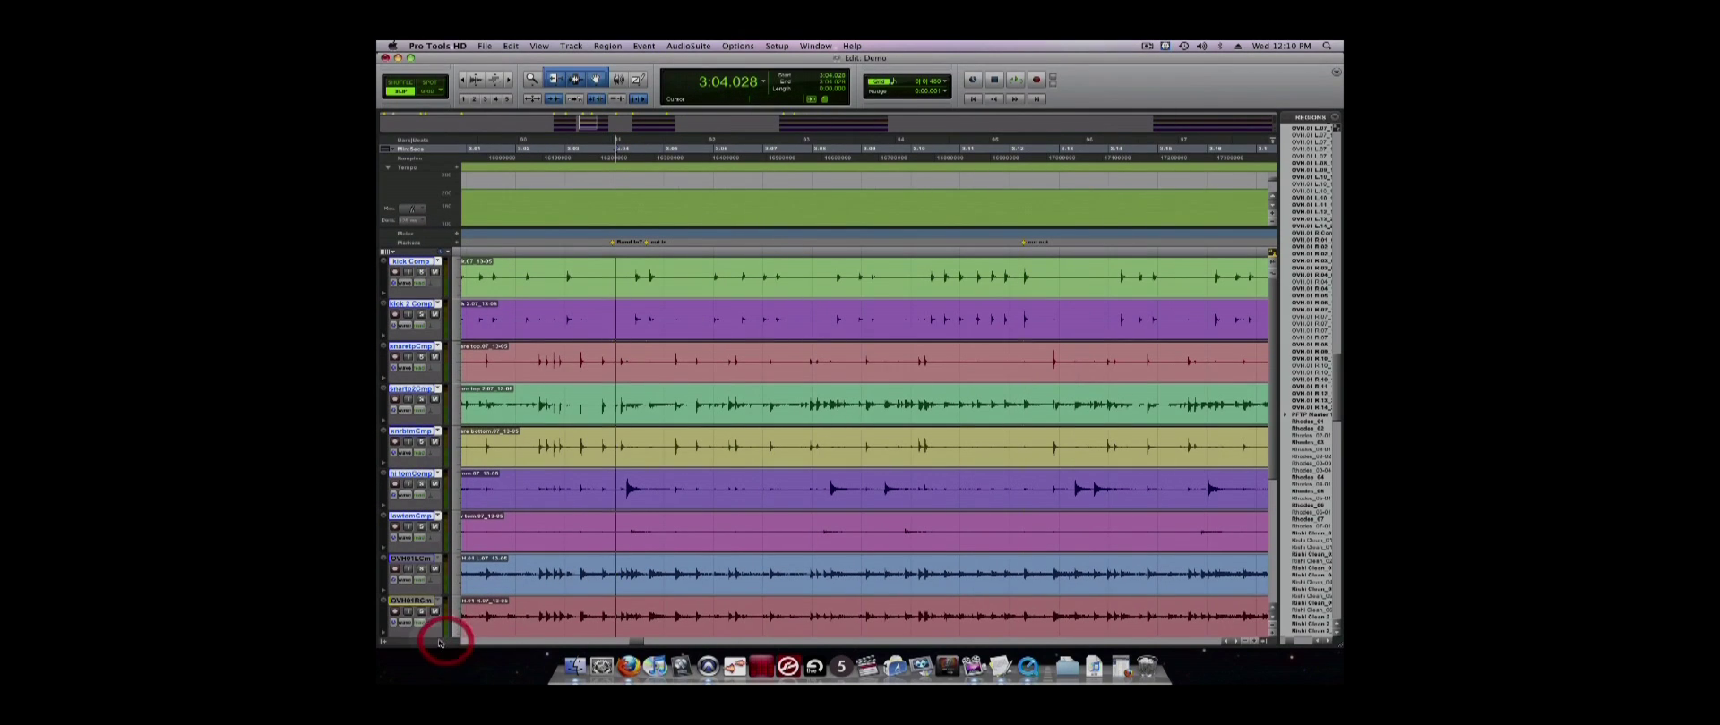
click(382, 642)
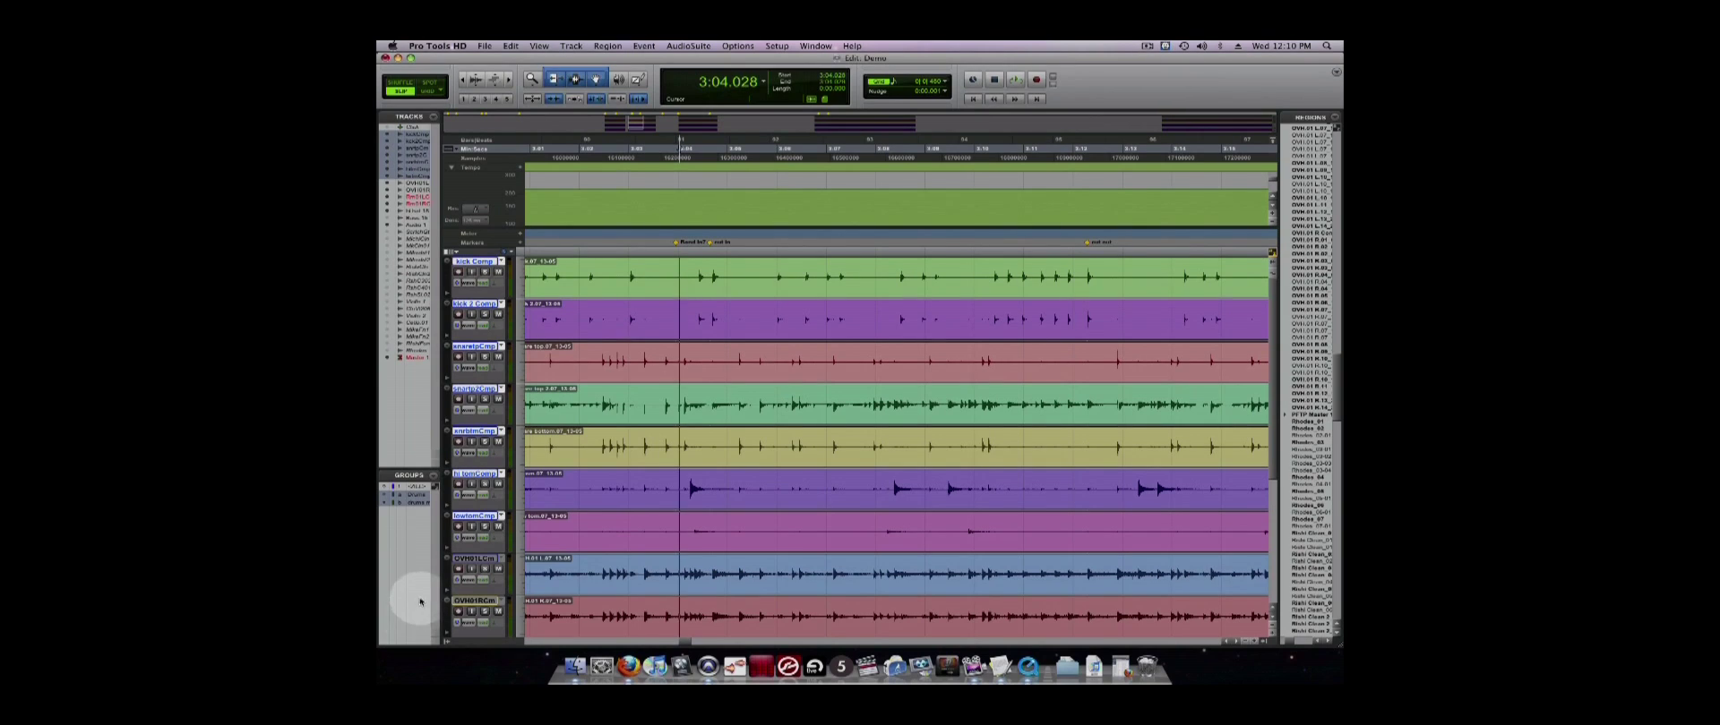
click(433, 488)
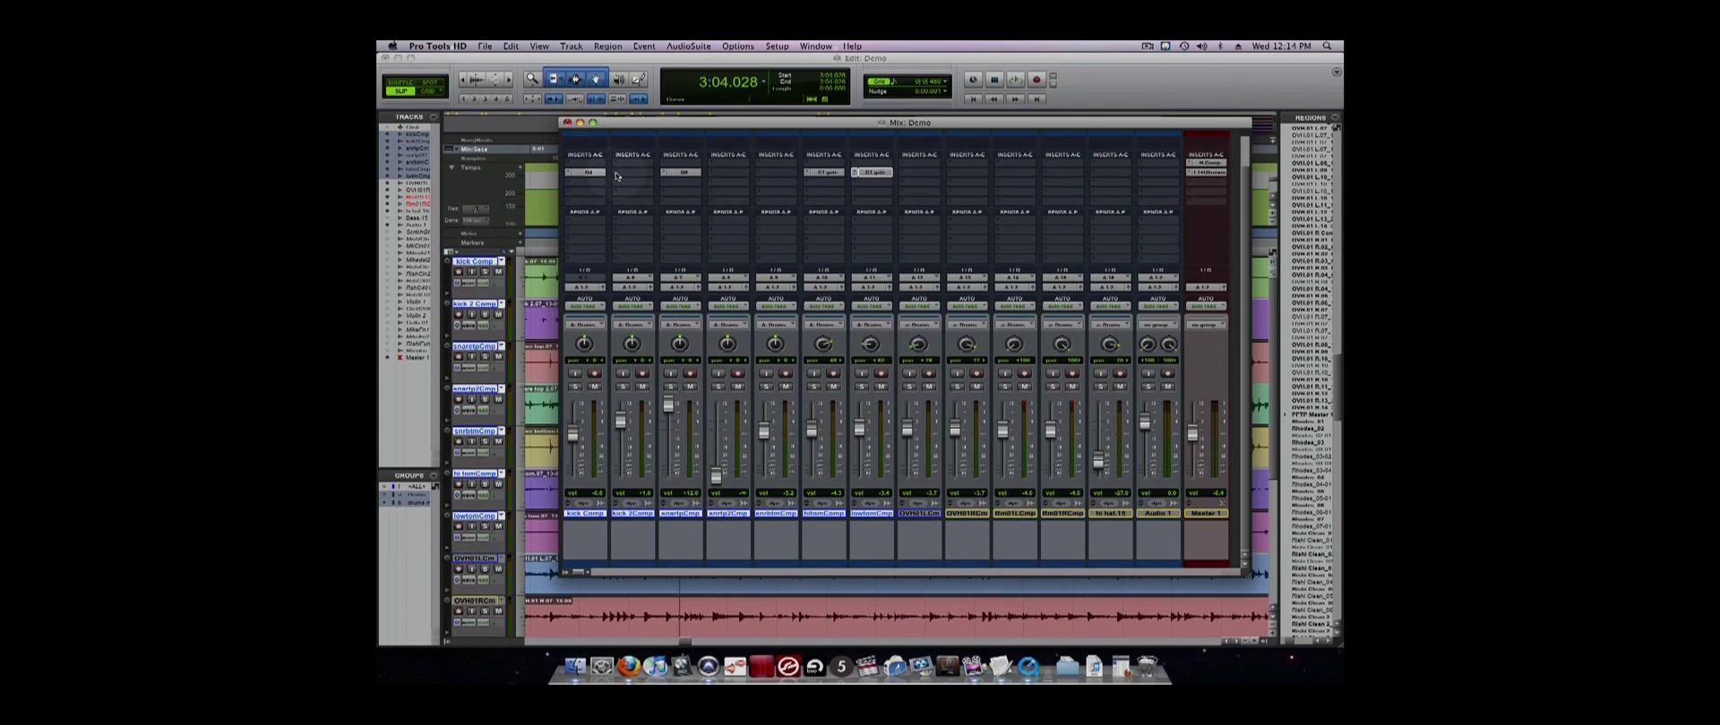
- Choose a Dyn 3 plug-in from TDM plug-in > Dynamics for a kick 2 Comp insert slot
click(616, 173)
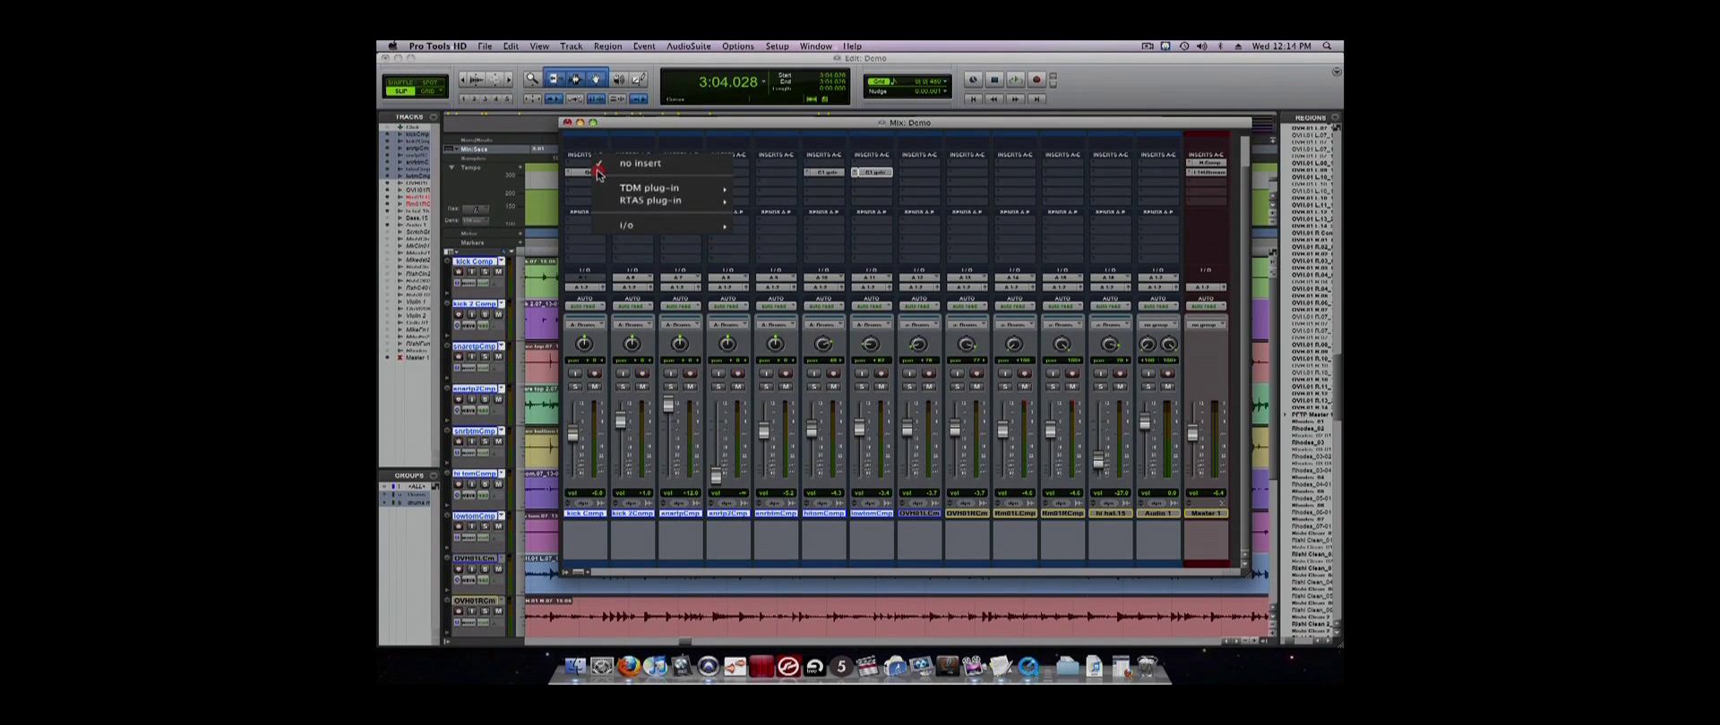
mouse_move(625, 190)
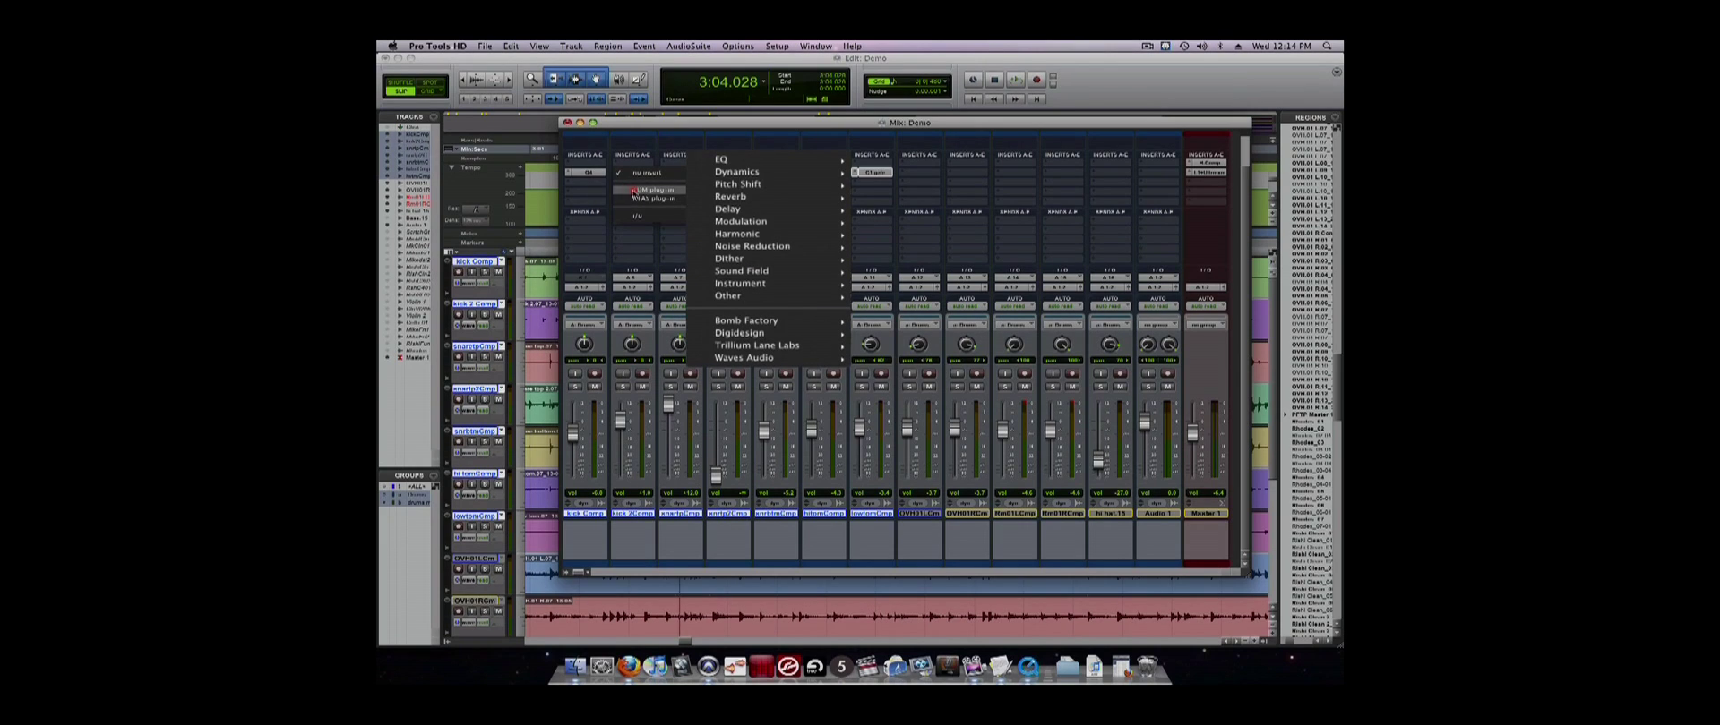
mouse_move(746, 198)
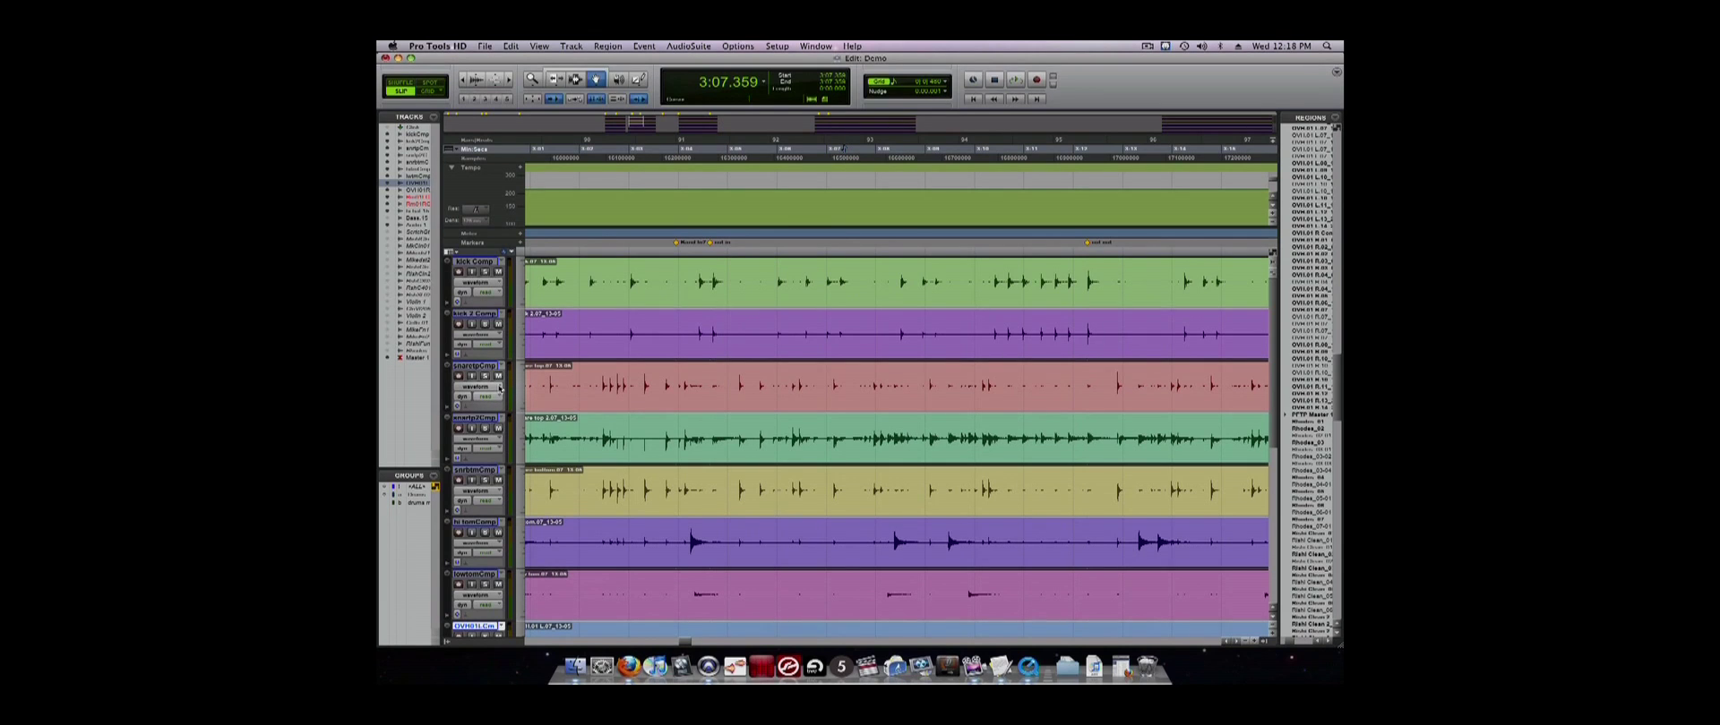
- Show snaretpComp's volume automation and draw a dip with Grabber breakpoints, rising back afterwards
click(499, 387)
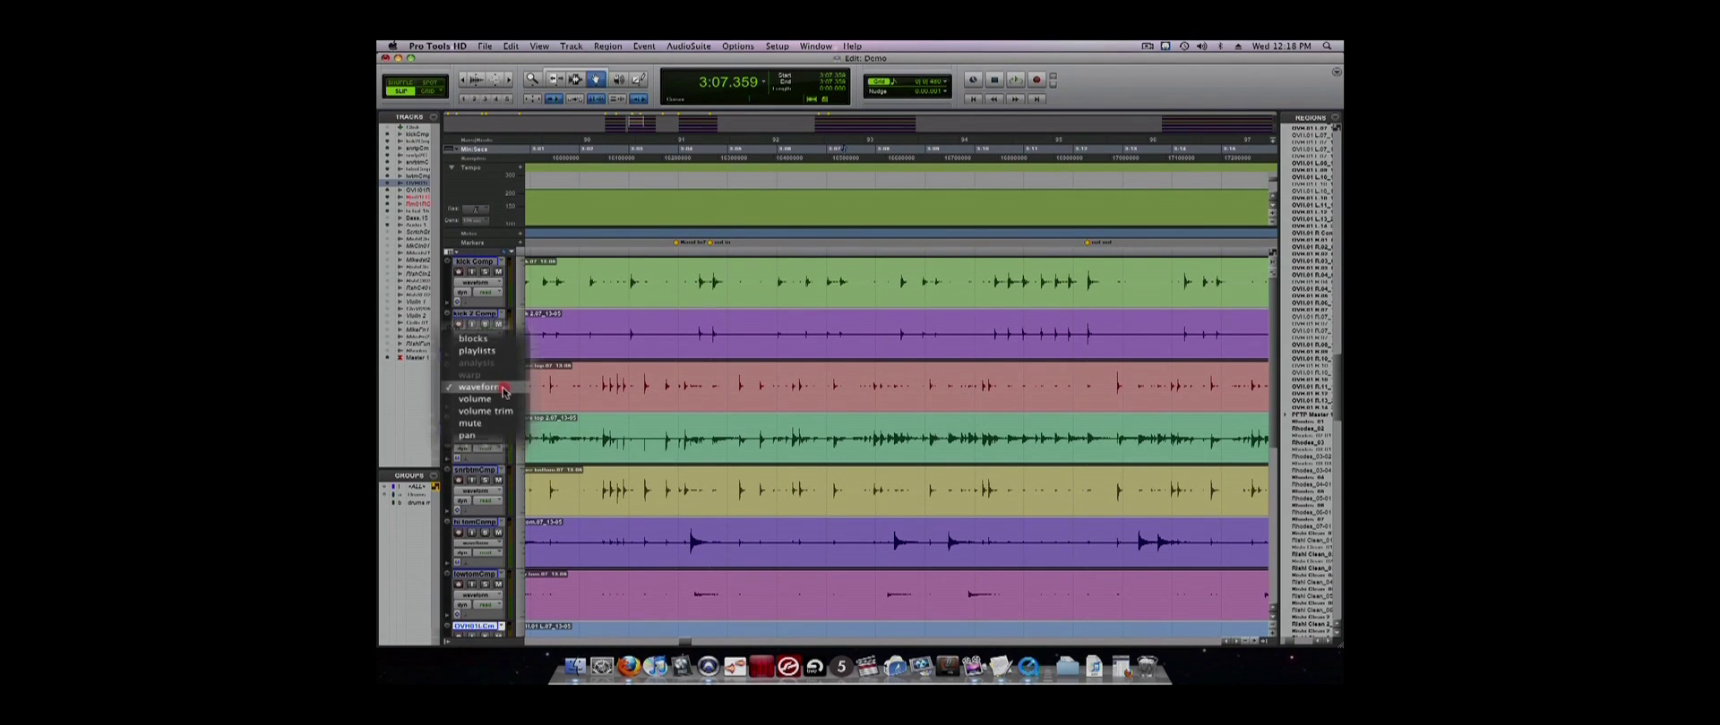
click(503, 399)
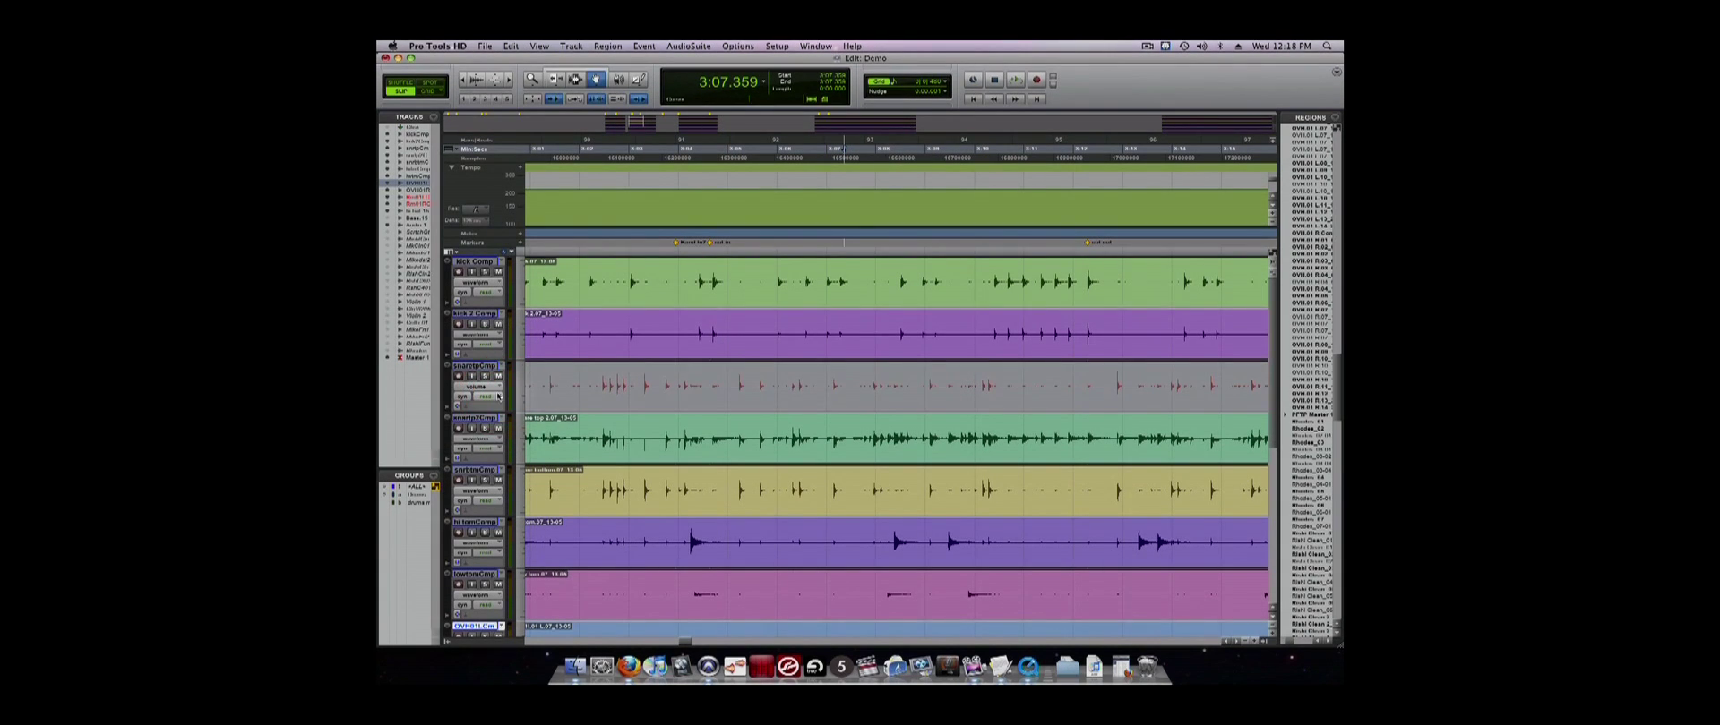
click(596, 80)
click(668, 362)
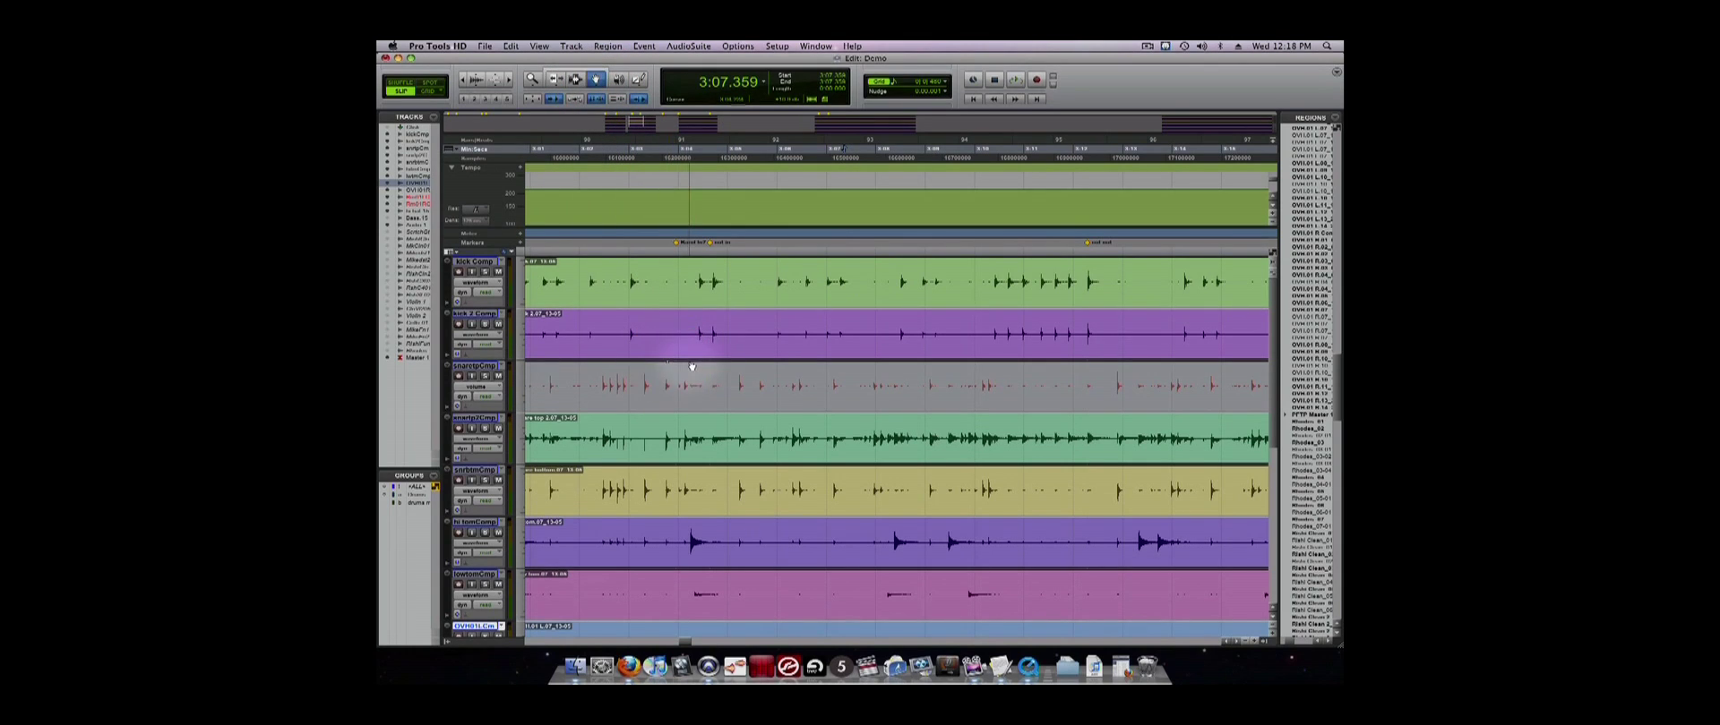
drag(694, 364, 724, 392)
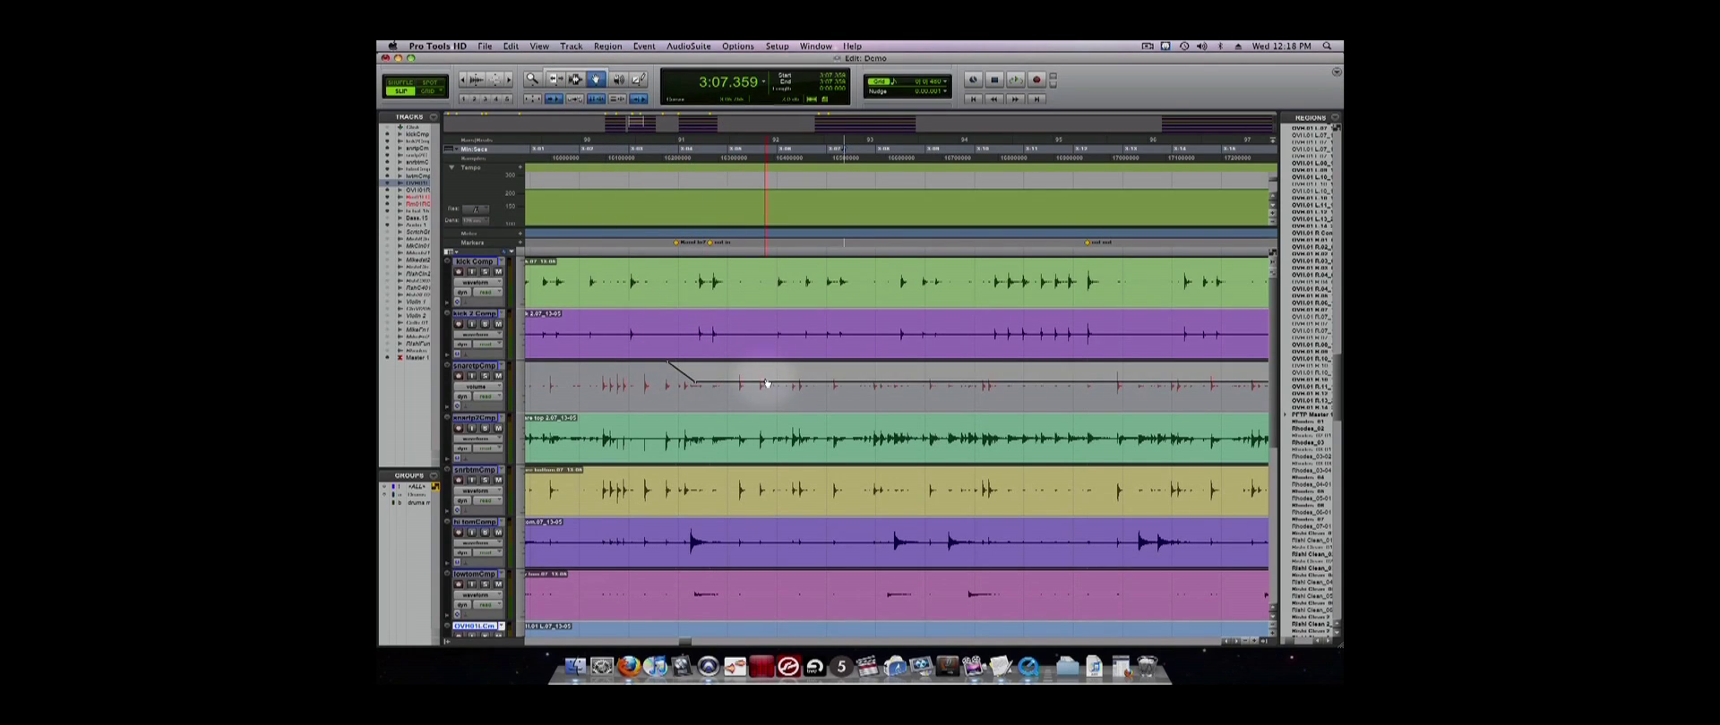
click(763, 383)
drag(795, 384, 851, 375)
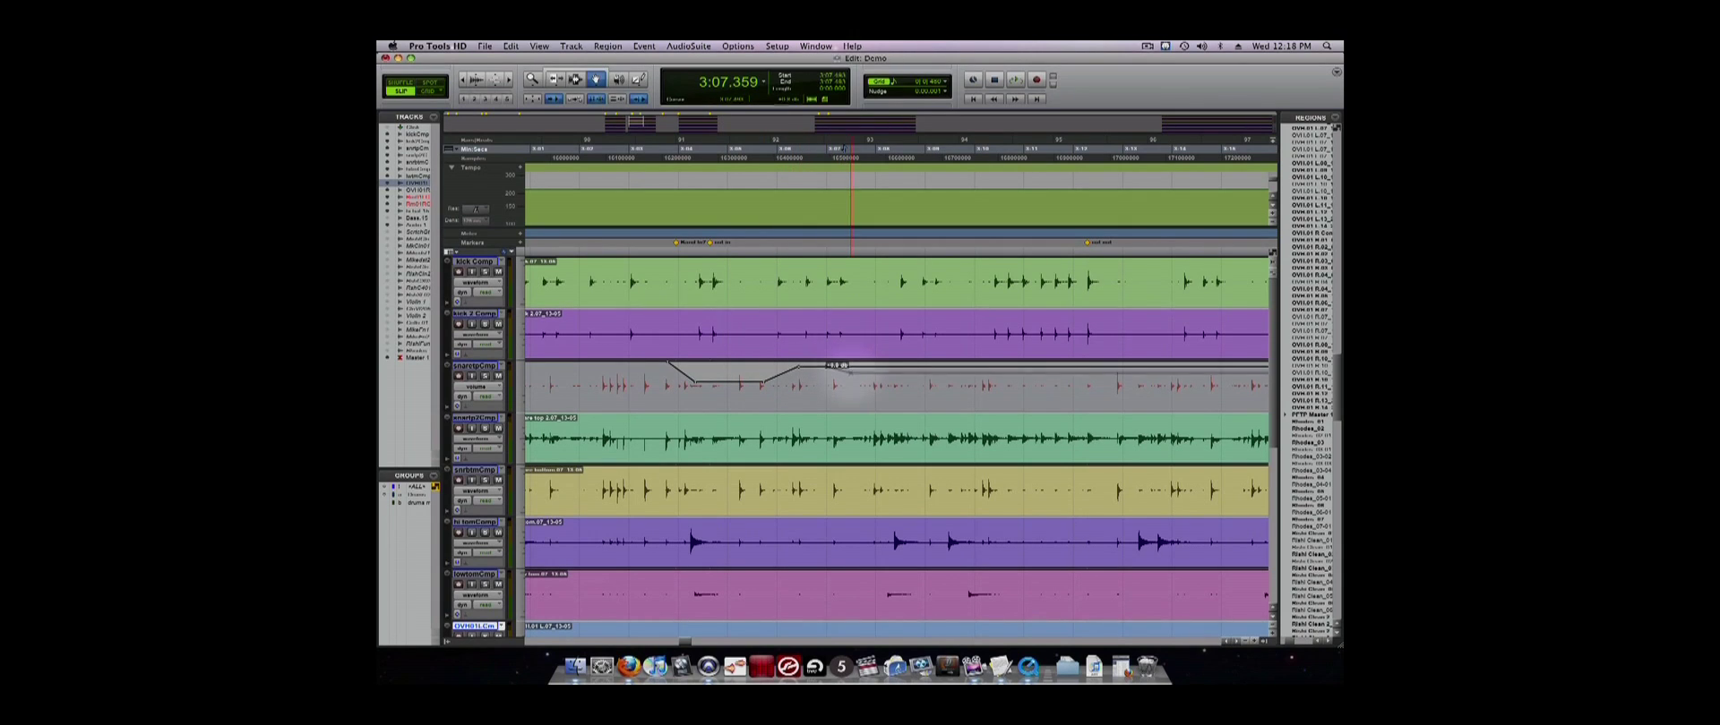
click(893, 375)
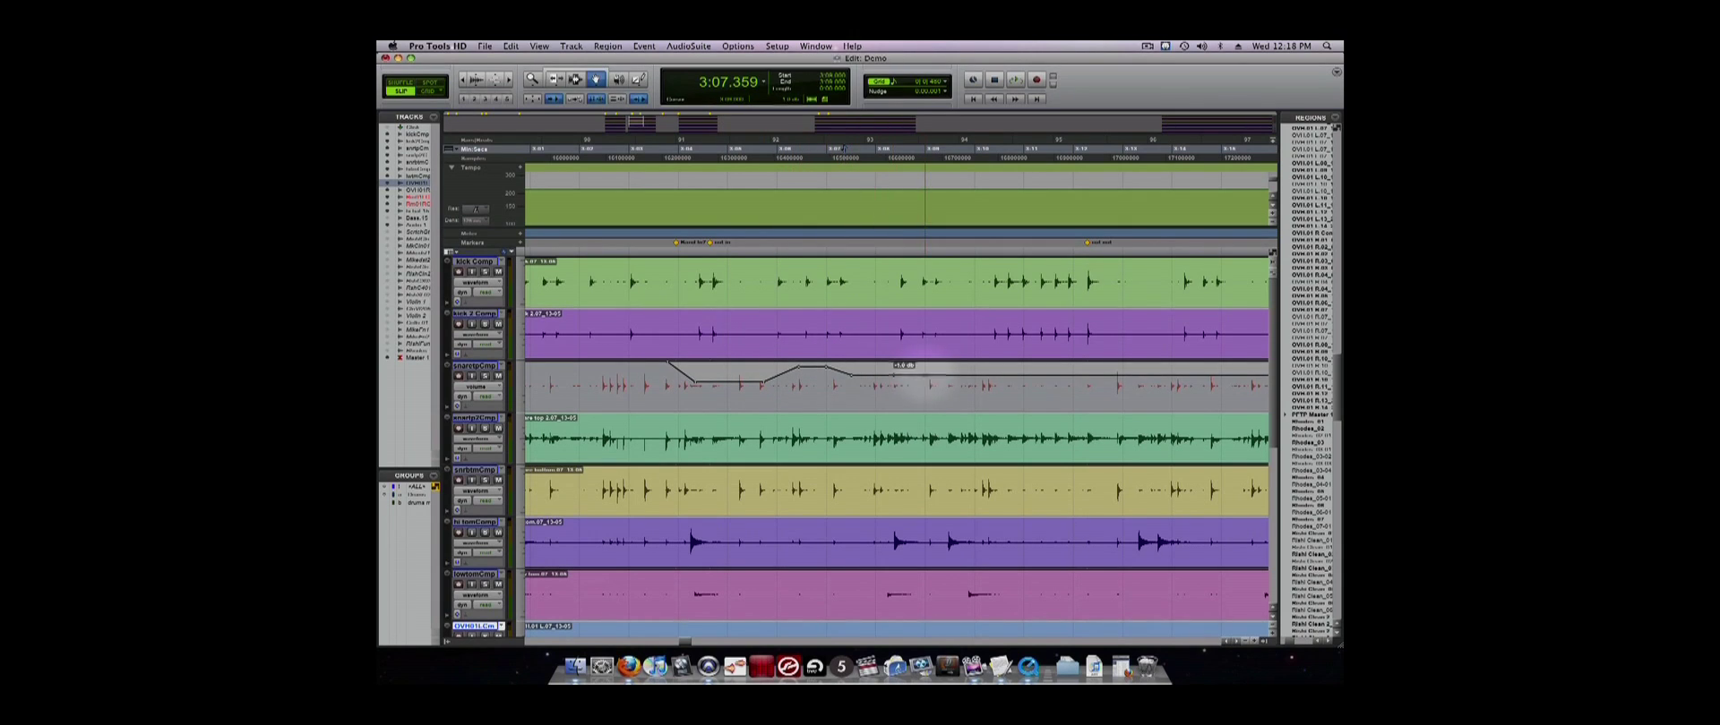